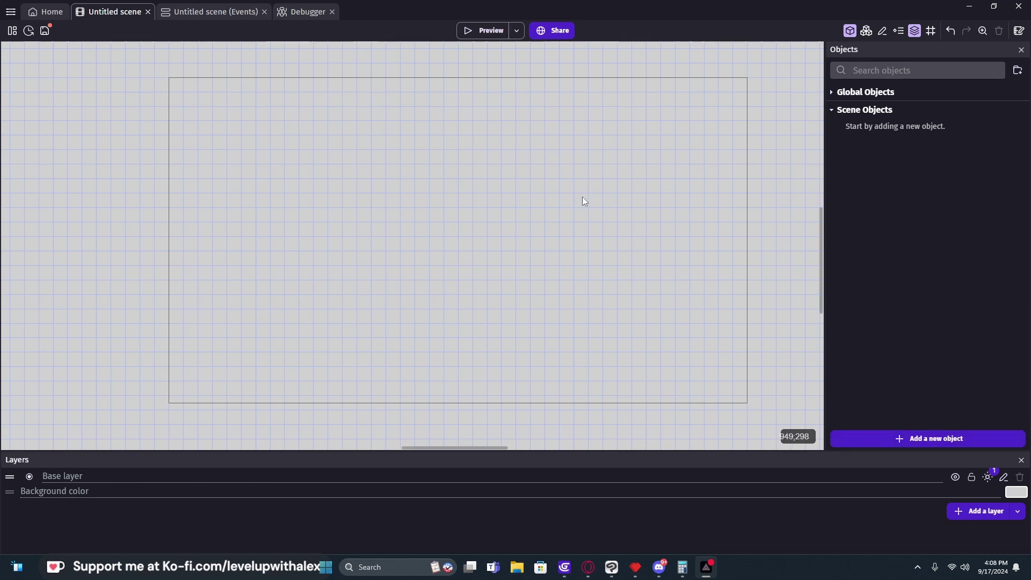
- Add a Tile map object, rename NewTileMap to TileMap, and keep tile size 8
{"action": "left_click", "coordinate": [868, 441]}
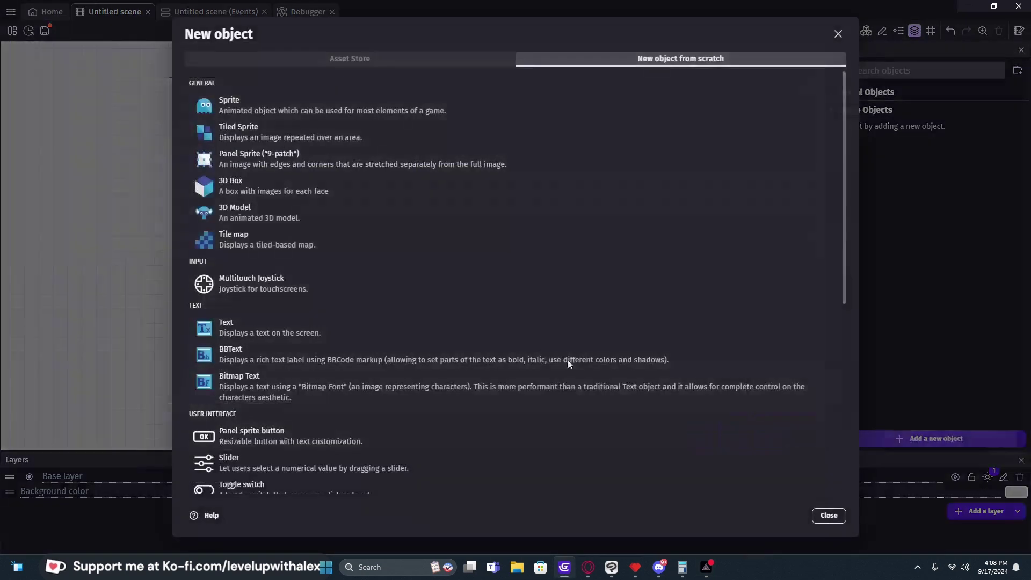
{"action": "left_click", "coordinate": [265, 242]}
{"action": "left_click", "coordinate": [193, 119]}
{"action": "double_click", "coordinate": [193, 119]}
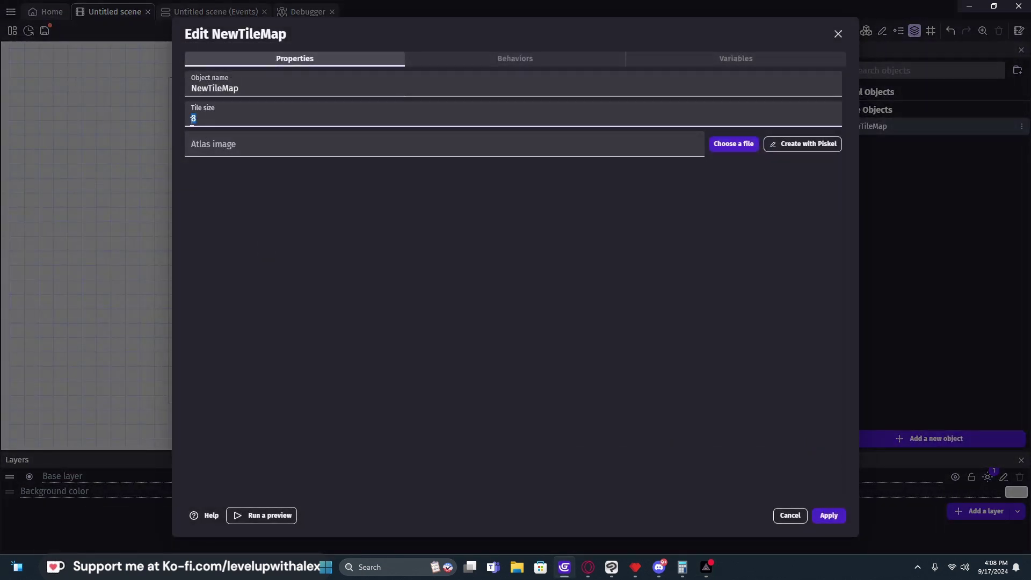
{"action": "left_click_drag", "start_coordinate": [206, 89], "coordinate": [182, 89]}
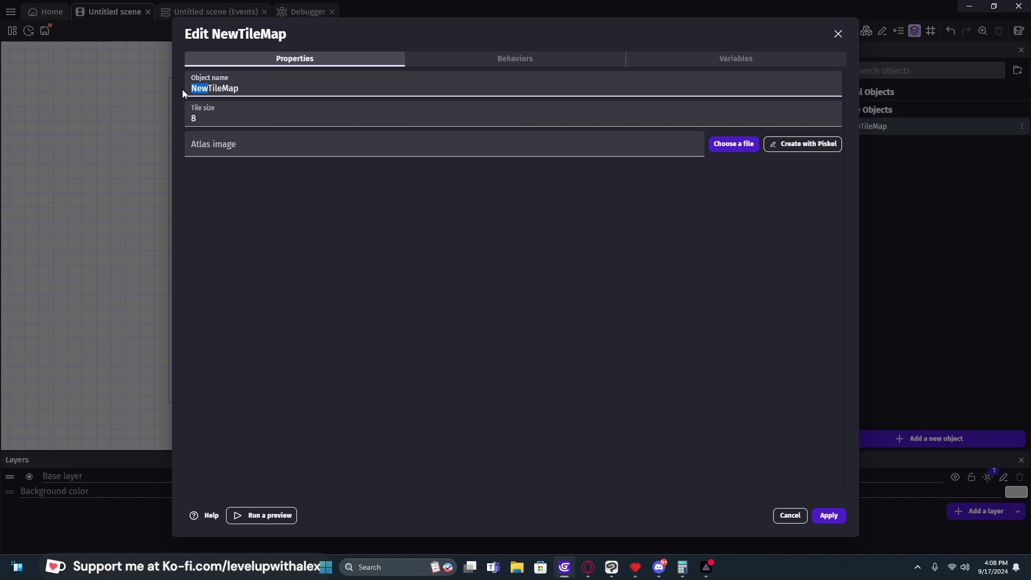
{"action": "key", "text": "BackSpace"}
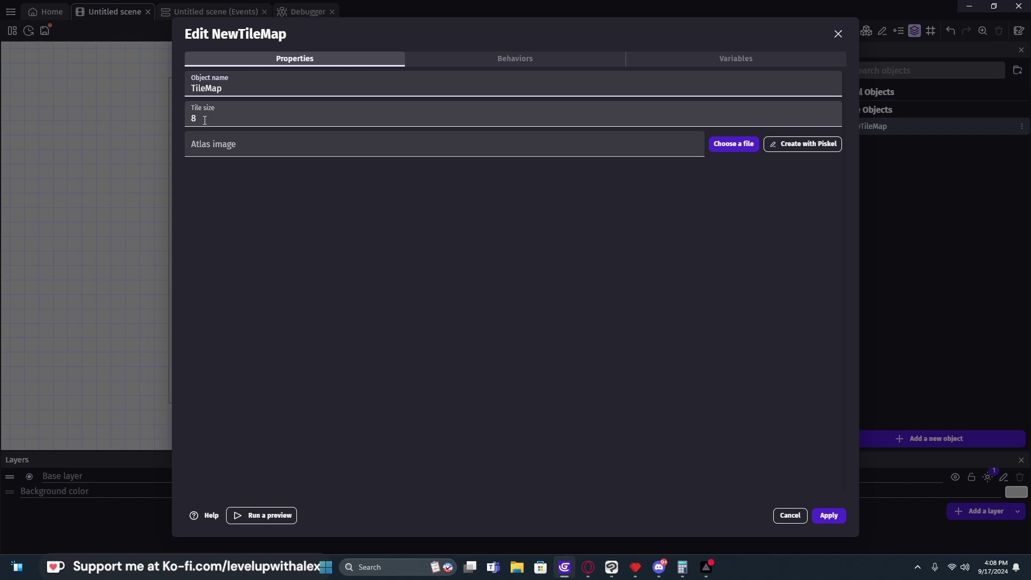
{"action": "double_click", "coordinate": [205, 119]}
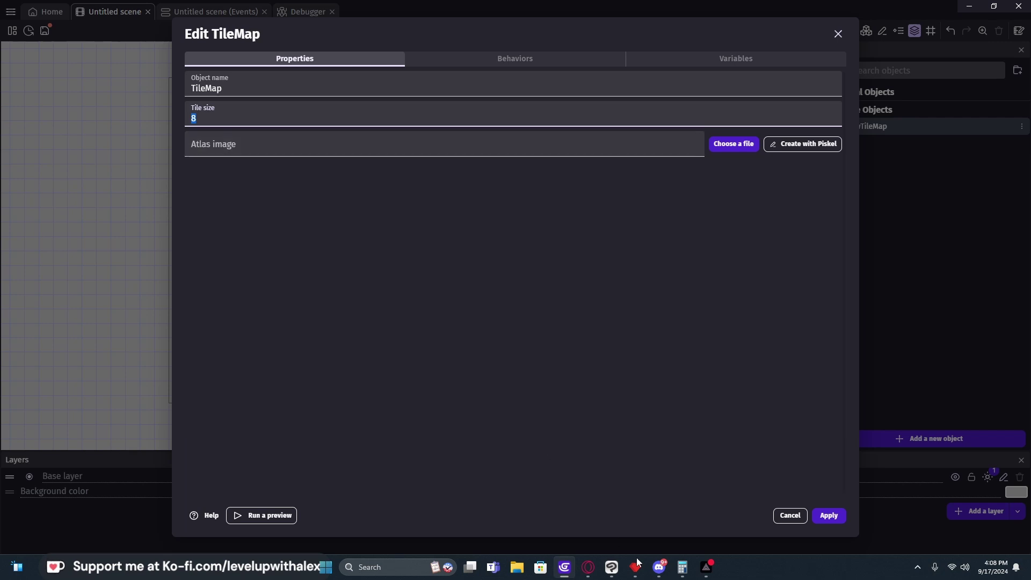
- Switch to Pyxel Edit and zoom around the Lore_tileset tiles to inspect them
{"action": "mouse_move", "coordinate": [638, 571]}
{"action": "left_click", "coordinate": [636, 539]}
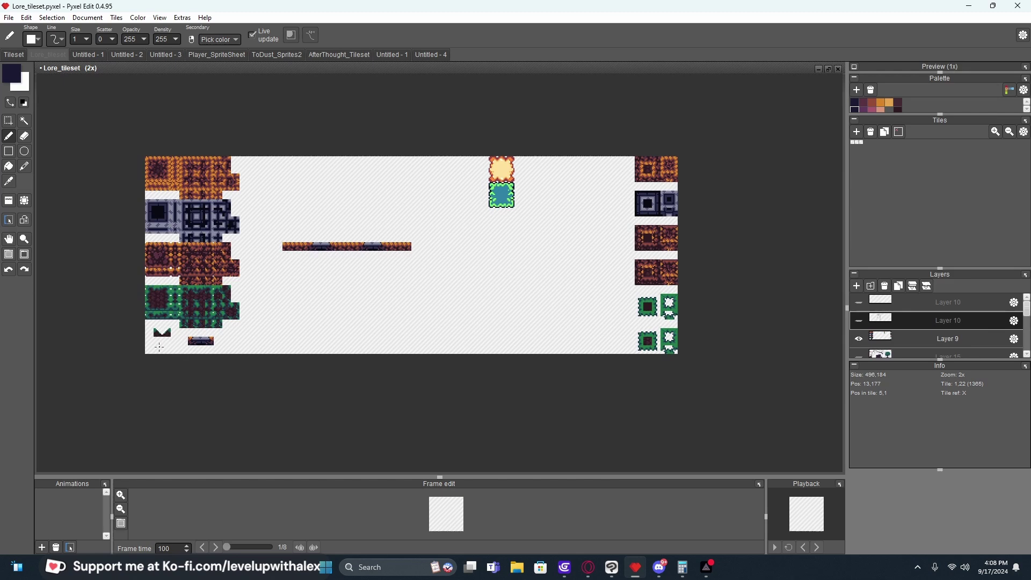
{"action": "scroll", "coordinate": [139, 142], "scroll_direction": "up", "scroll_amount": 4}
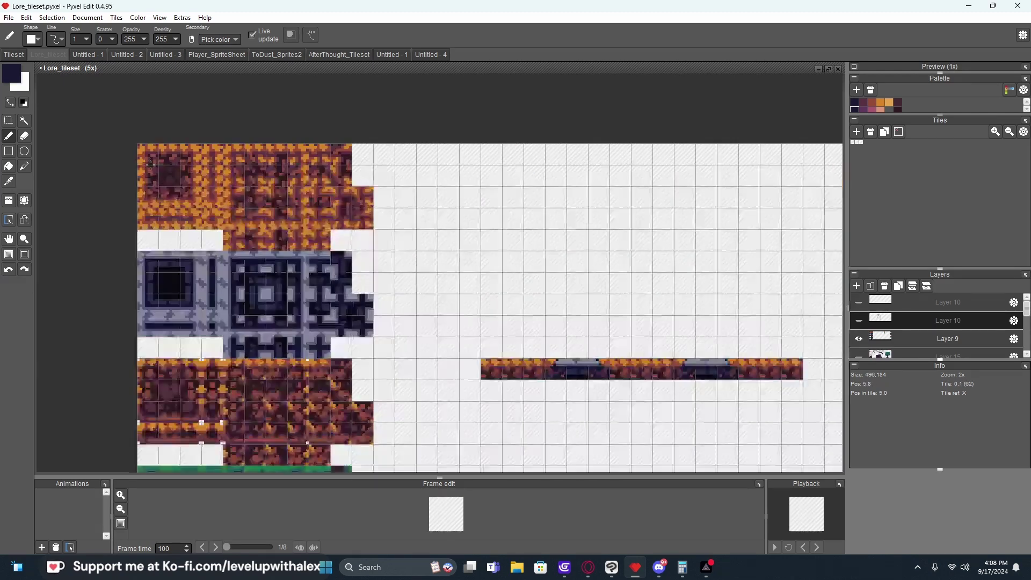
{"action": "scroll", "coordinate": [135, 141], "scroll_direction": "down", "scroll_amount": 4}
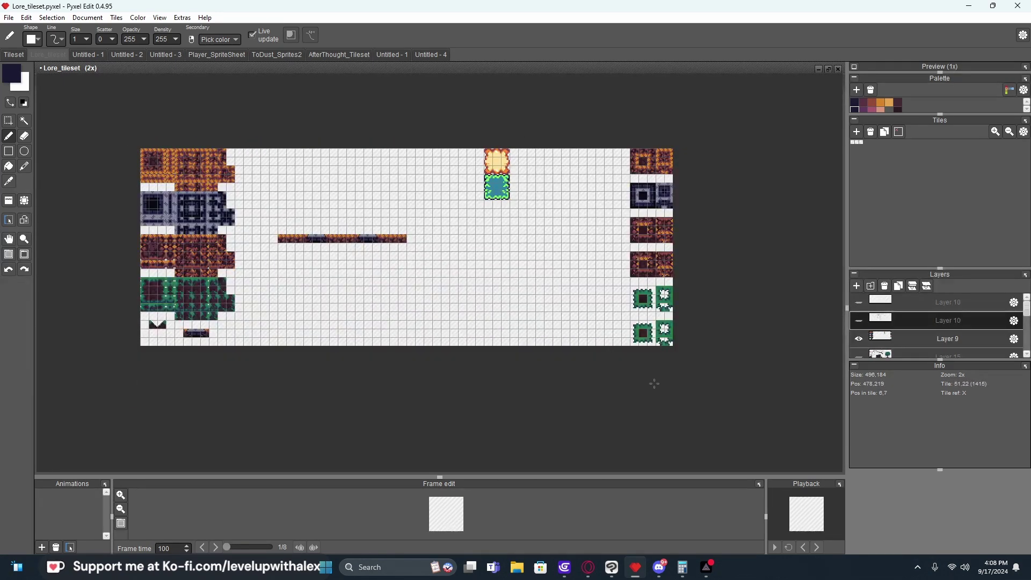
- Back in GDevelop, set the TileMap atlas to Loreland.png and enable hit boxes on the green tiles
{"action": "mouse_move", "coordinate": [589, 568]}
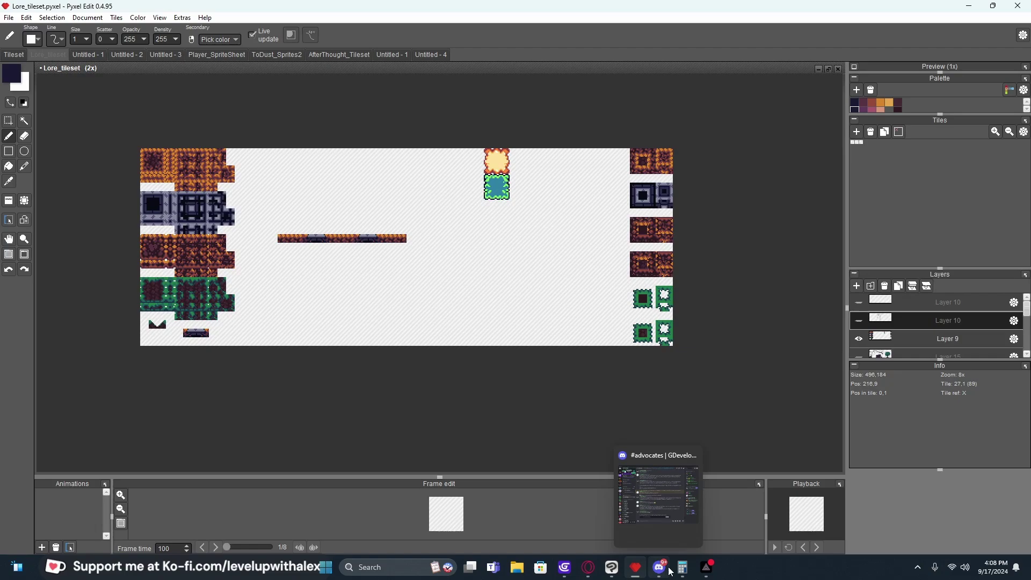
{"action": "left_click", "coordinate": [563, 567]}
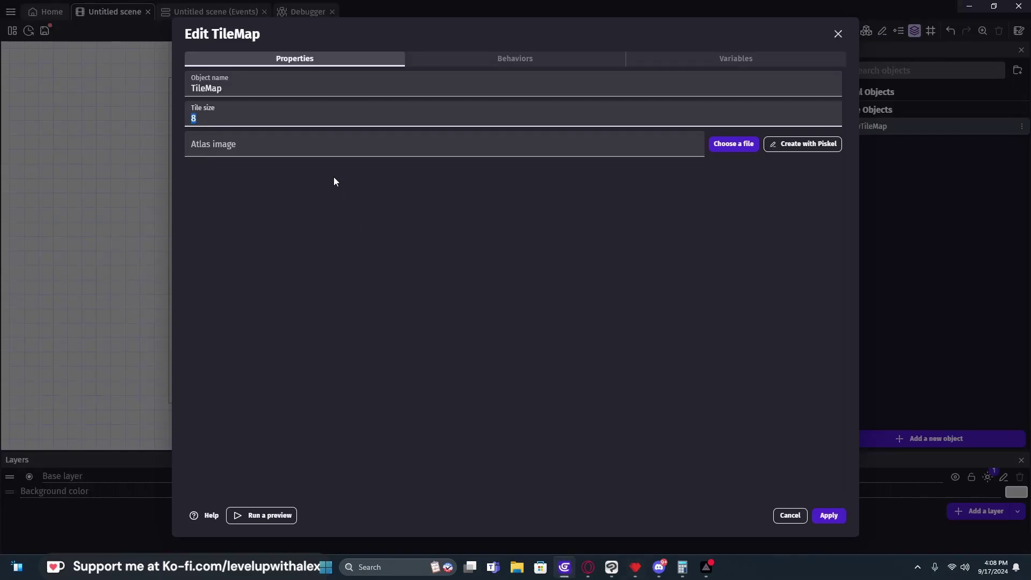
{"action": "left_click", "coordinate": [247, 146]}
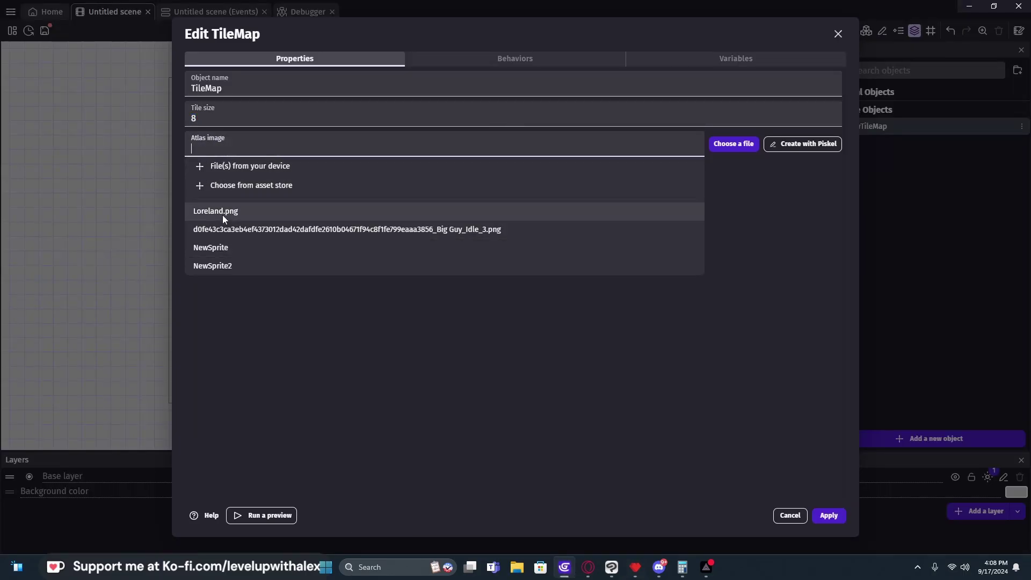
{"action": "left_click", "coordinate": [222, 212]}
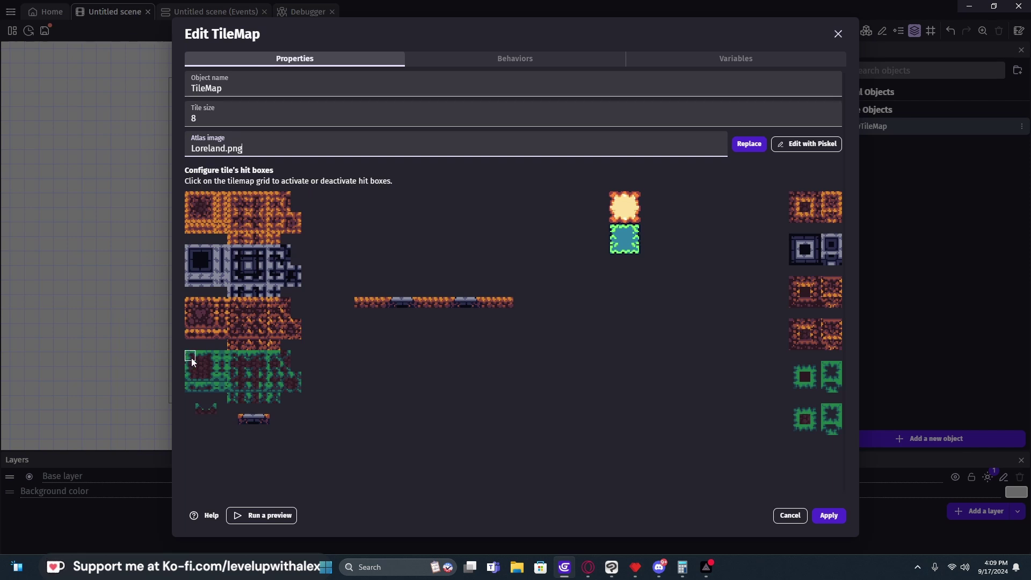
{"action": "left_click_drag", "start_coordinate": [191, 361], "coordinate": [222, 388]}
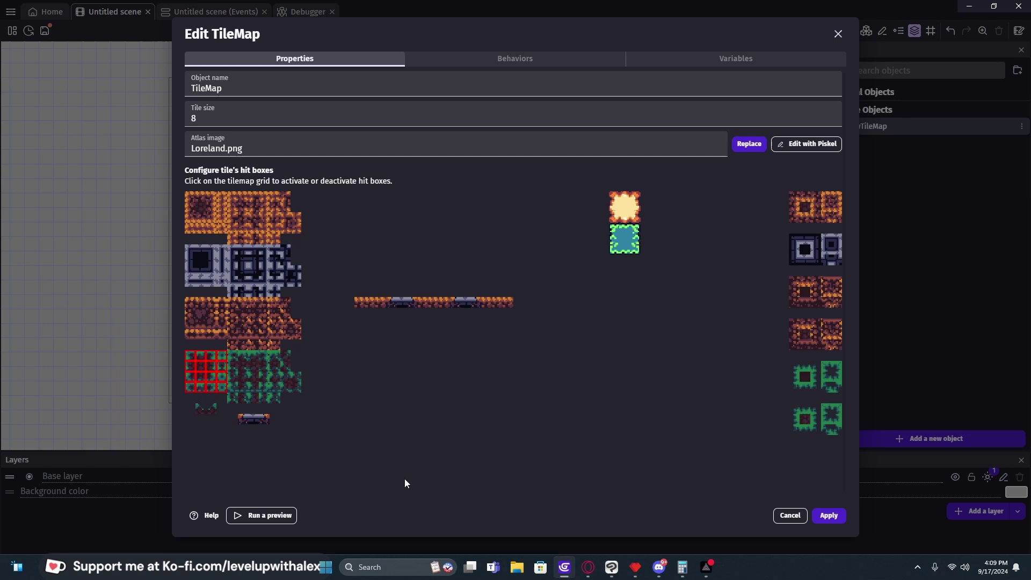
- Apply the tile map settings and place a TileMap instance at the scene's top-left corner
{"action": "left_click", "coordinate": [829, 515]}
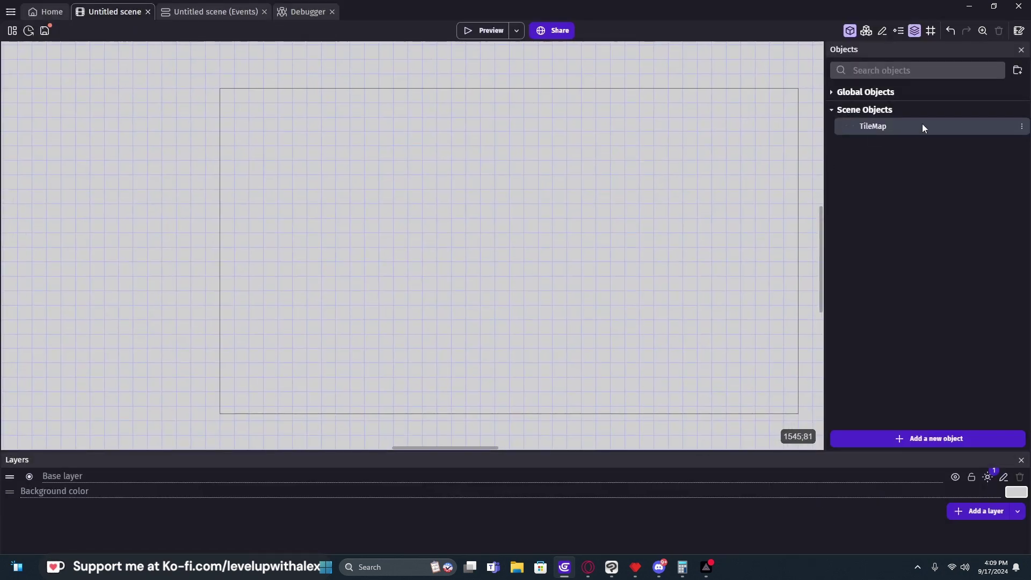
{"action": "mouse_move", "coordinate": [923, 127]}
{"action": "left_mouse_down"}
{"action": "mouse_move", "coordinate": [225, 75]}
{"action": "mouse_move", "coordinate": [226, 88]}
{"action": "left_mouse_up"}
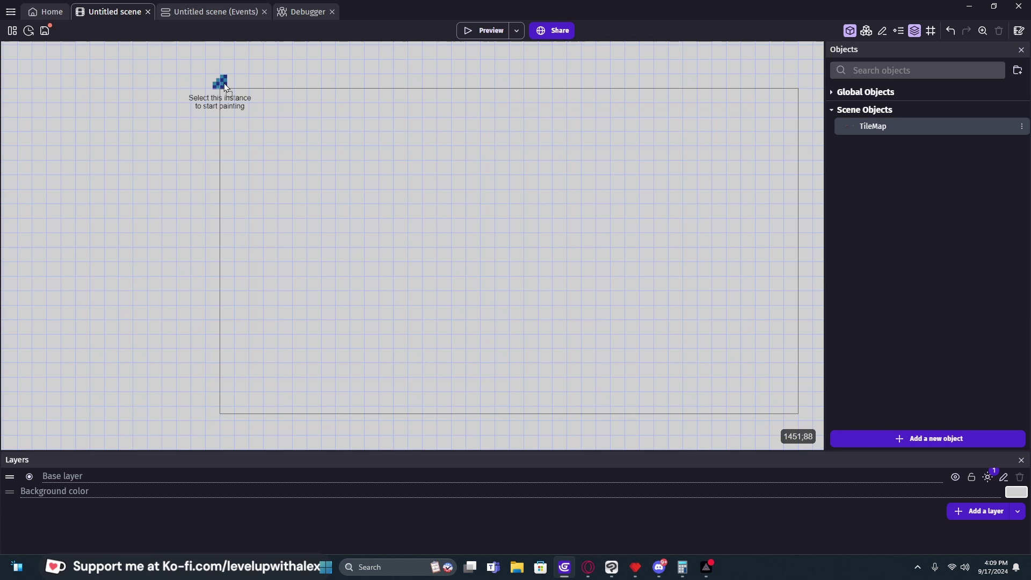
{"action": "left_click", "coordinate": [225, 88]}
{"action": "scroll", "coordinate": [229, 87], "scroll_direction": "up", "scroll_amount": 3}
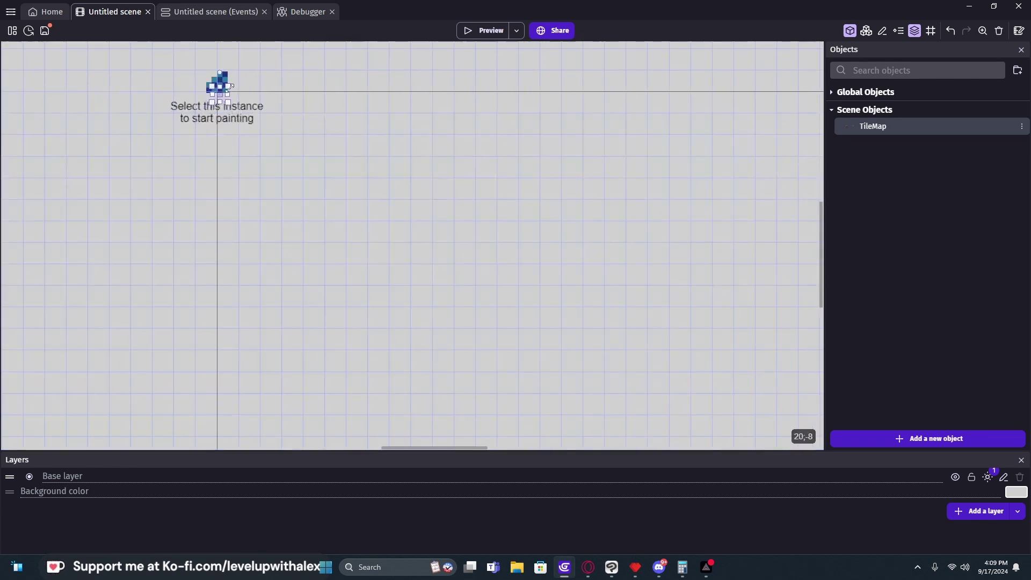
{"action": "scroll", "coordinate": [225, 93], "scroll_direction": "up", "scroll_amount": 3}
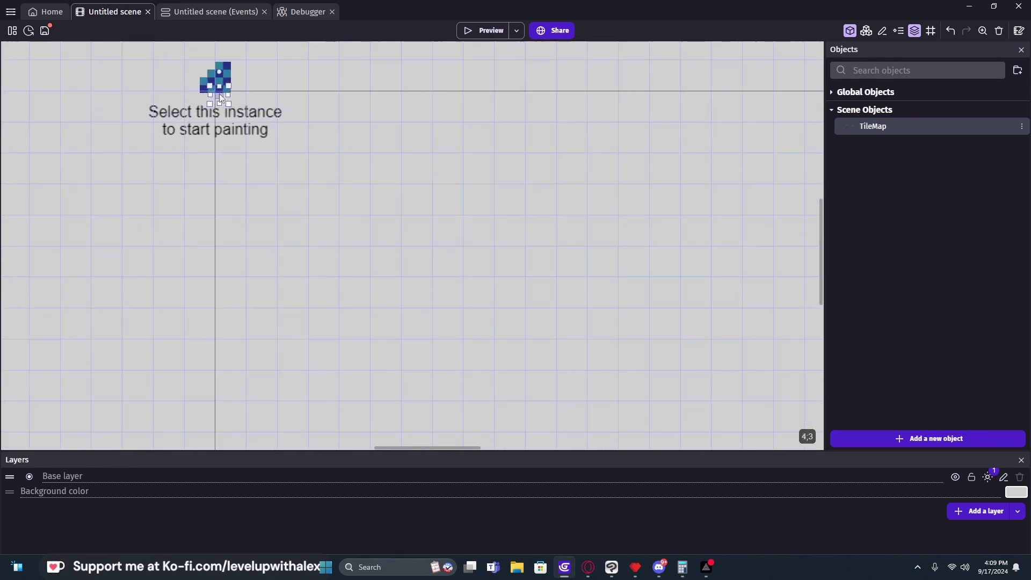
{"action": "scroll", "coordinate": [220, 98], "scroll_direction": "up", "scroll_amount": 3}
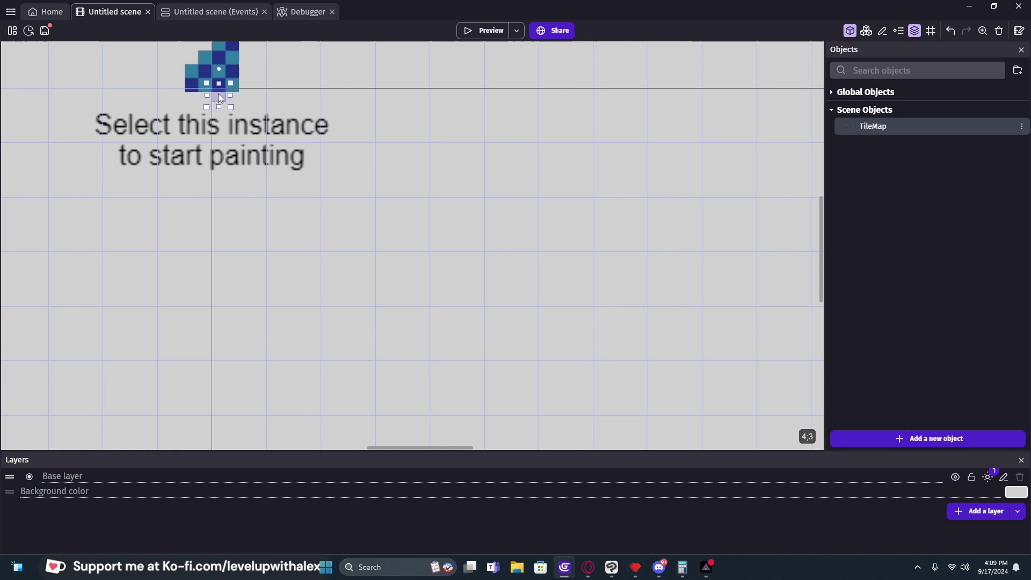
{"action": "scroll", "coordinate": [220, 98], "scroll_direction": "down", "scroll_amount": 4}
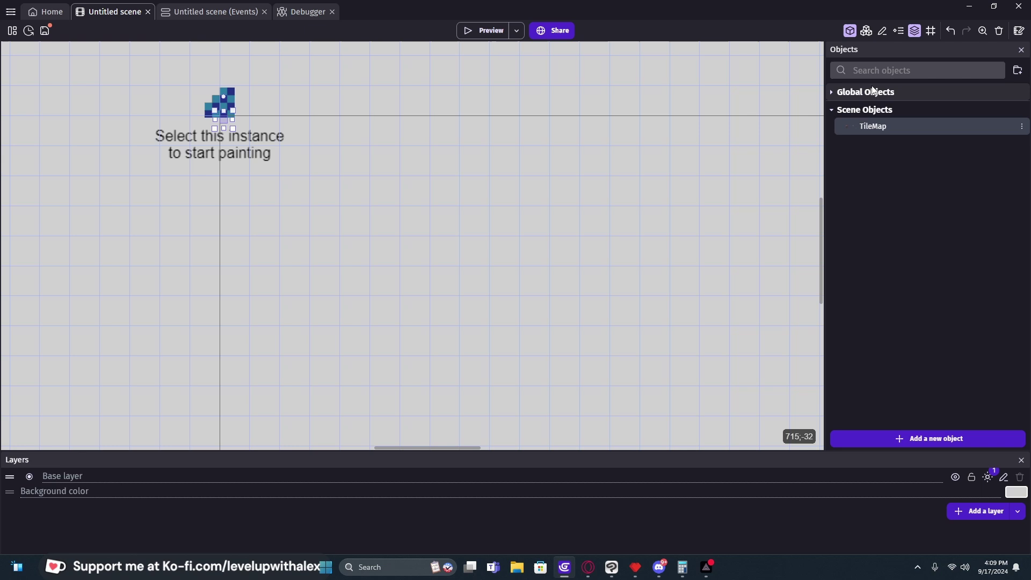
- Show the instance's properties, check its 8 by 8 size, and set the Tilemap painter to Paint
{"action": "left_click", "coordinate": [866, 30]}
{"action": "left_click", "coordinate": [865, 30]}
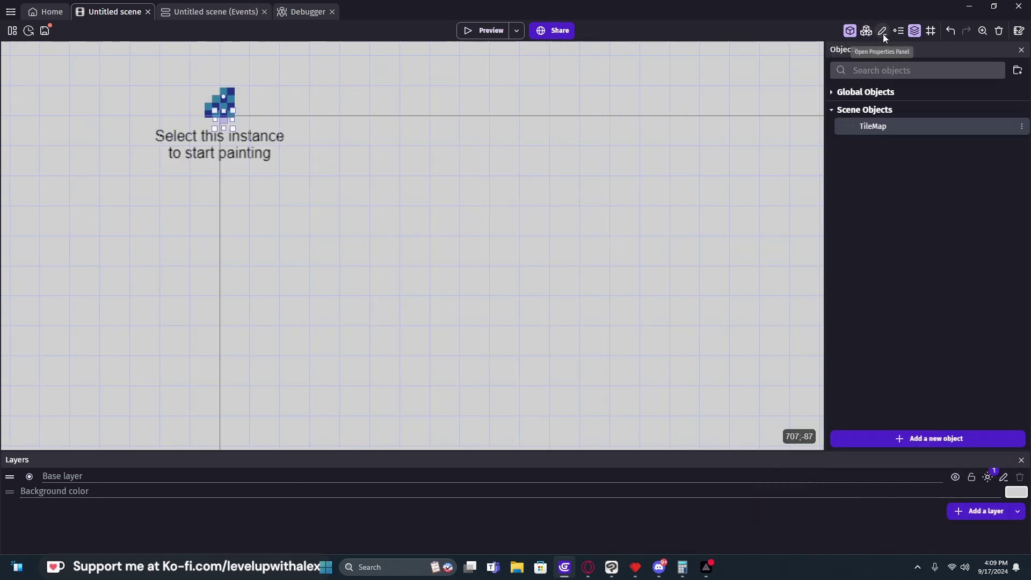
{"action": "left_click", "coordinate": [882, 30]}
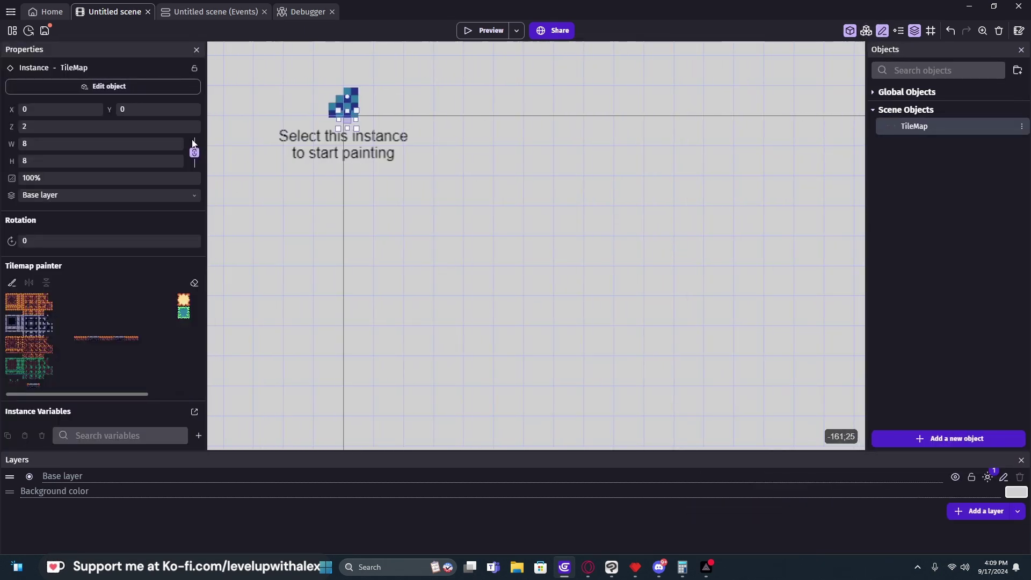
{"action": "left_click", "coordinate": [35, 143]}
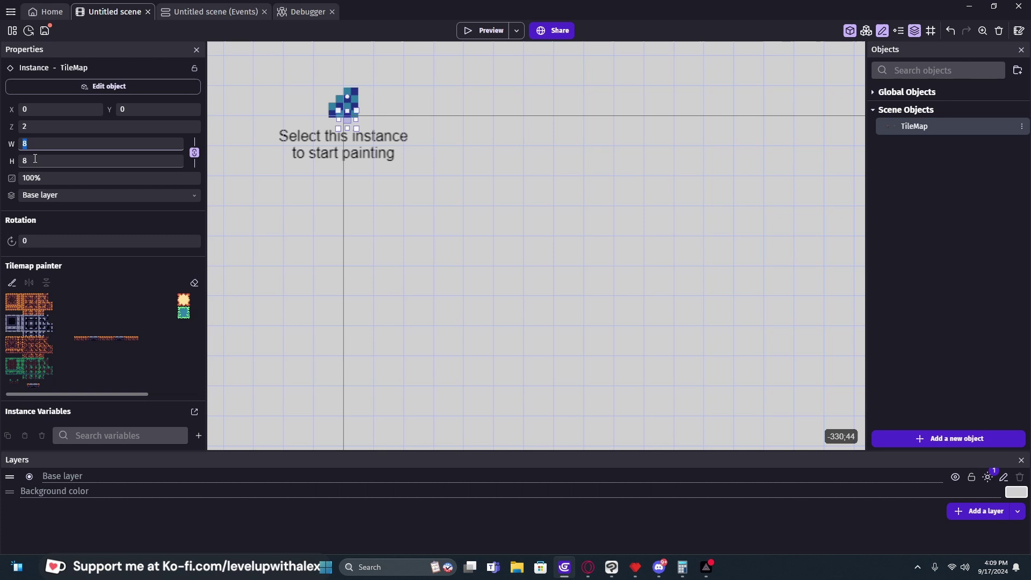
{"action": "left_click", "coordinate": [35, 159]}
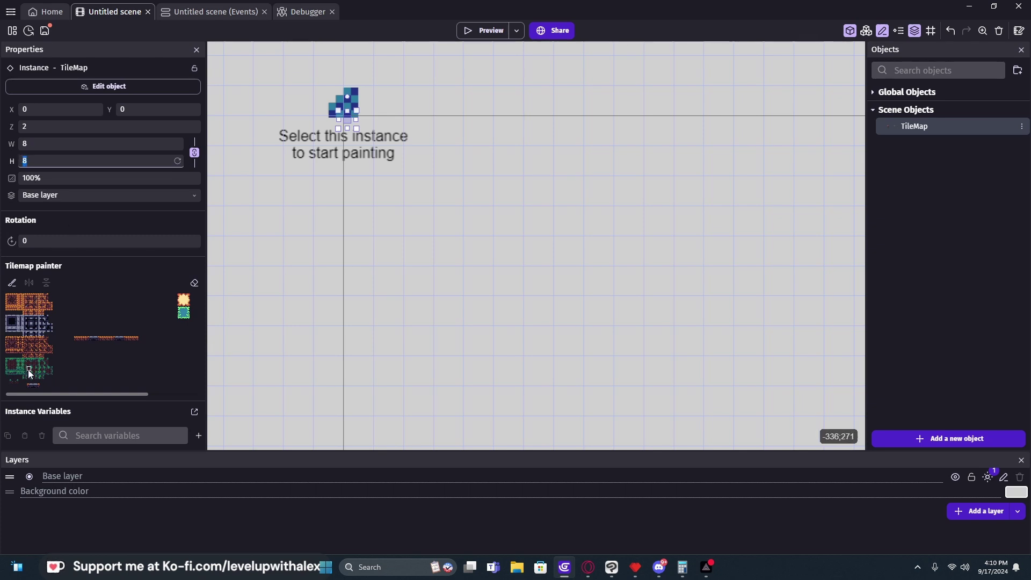
{"action": "left_click", "coordinate": [12, 283]}
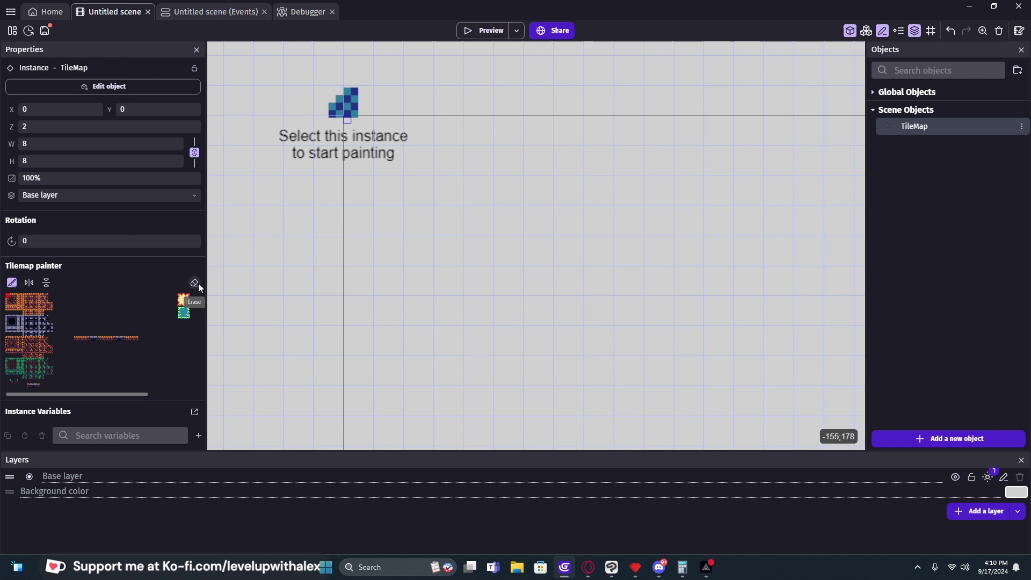
- Pick a dark brick tile and paint scattered tiles across the map's top and bottom rows
{"action": "left_click", "coordinate": [13, 367]}
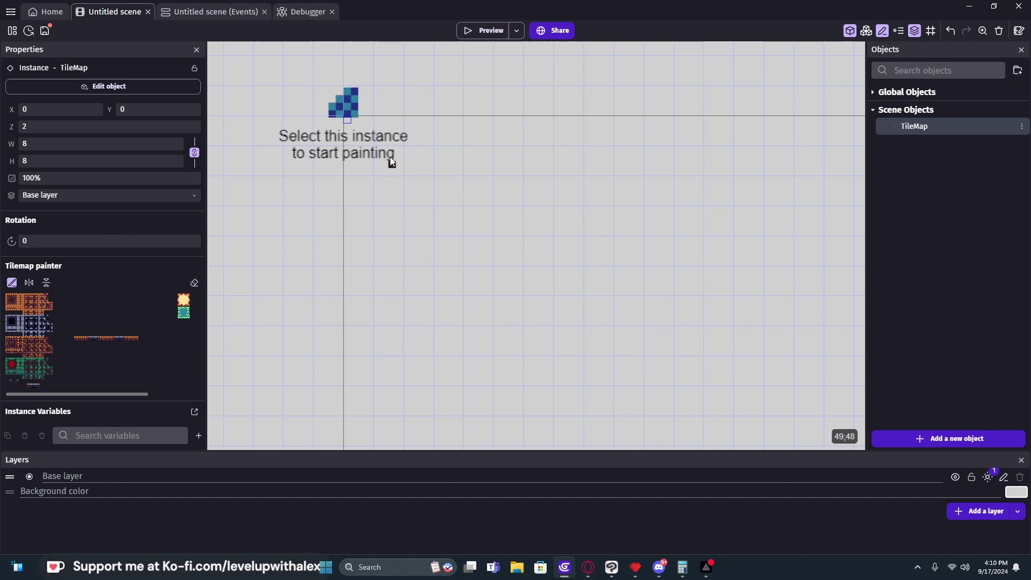
{"action": "left_click", "coordinate": [348, 127]}
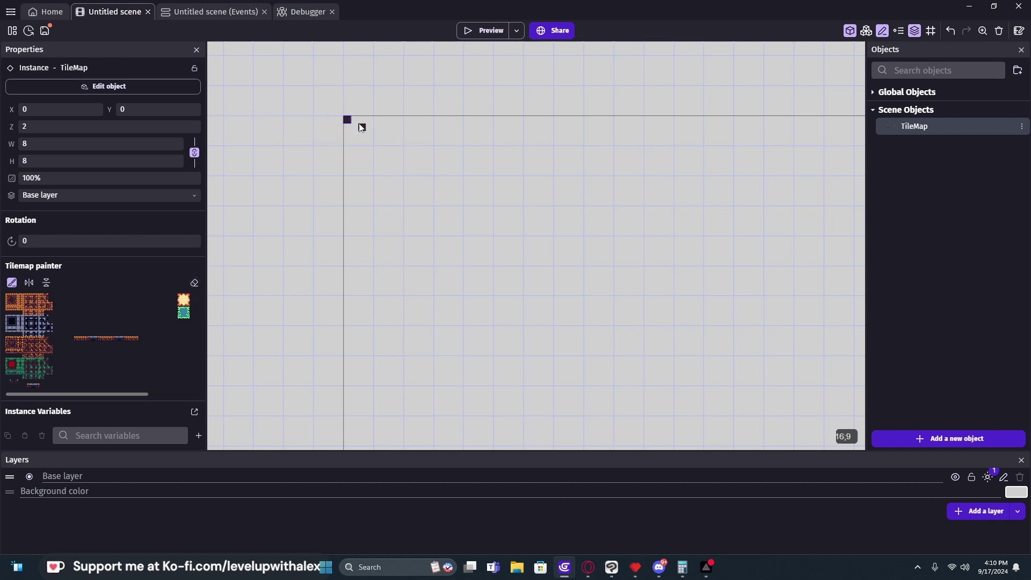
{"action": "left_click", "coordinate": [355, 119]}
{"action": "left_click", "coordinate": [370, 119]}
{"action": "left_click", "coordinate": [347, 142]}
{"action": "left_click", "coordinate": [370, 143]}
{"action": "scroll", "coordinate": [369, 144], "scroll_direction": "up", "scroll_amount": 5}
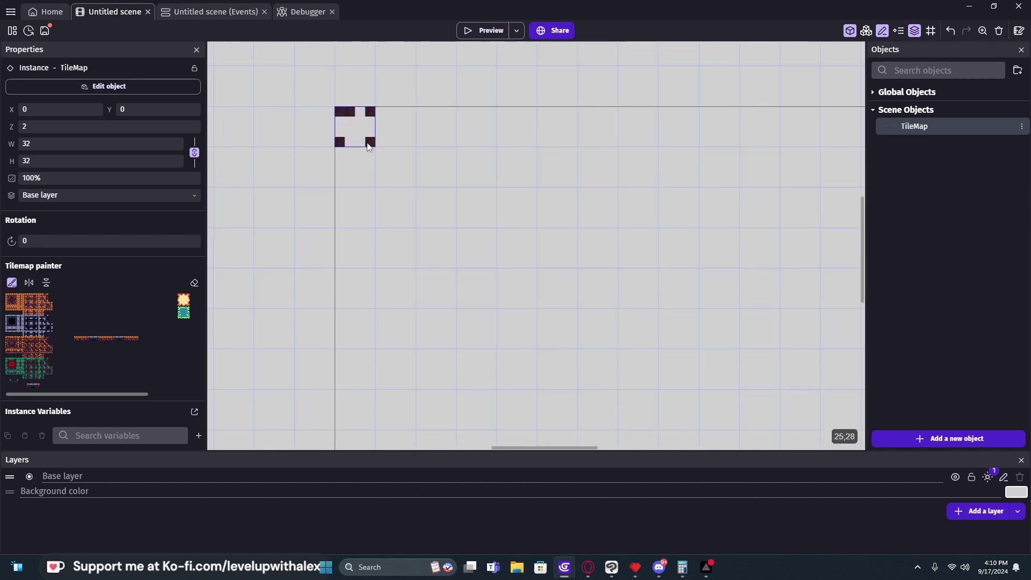
{"action": "left_click", "coordinate": [404, 142]}
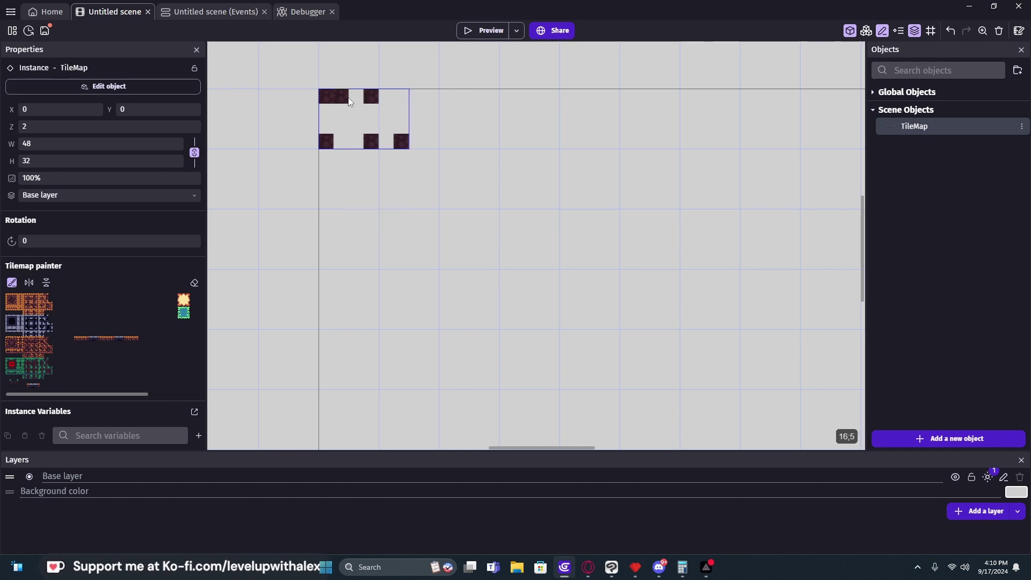
- Fill the gaps to form a solid 288 × 96 block of brick tiles
{"action": "left_click_drag", "start_coordinate": [354, 96], "coordinate": [400, 99]}
{"action": "mouse_move", "coordinate": [329, 102]}
{"action": "left_mouse_down"}
{"action": "mouse_move", "coordinate": [344, 140]}
{"action": "mouse_move", "coordinate": [400, 147]}
{"action": "left_mouse_up"}
{"action": "scroll", "coordinate": [424, 161], "scroll_direction": "down", "scroll_amount": 4}
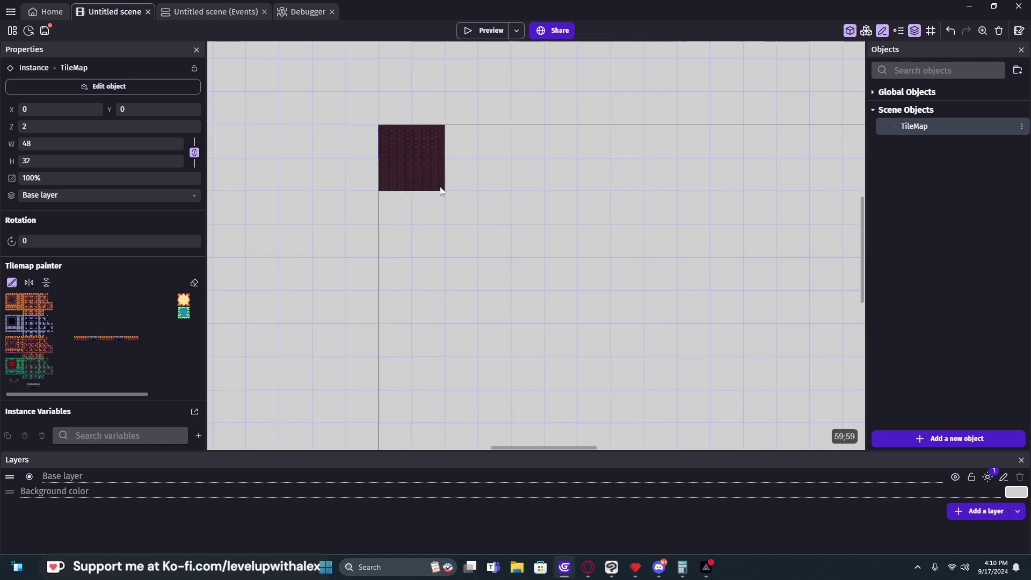
{"action": "mouse_move", "coordinate": [440, 190]}
{"action": "left_mouse_down"}
{"action": "mouse_move", "coordinate": [476, 189]}
{"action": "mouse_move", "coordinate": [456, 241]}
{"action": "mouse_move", "coordinate": [474, 225]}
{"action": "mouse_move", "coordinate": [485, 372]}
{"action": "mouse_move", "coordinate": [477, 191]}
{"action": "mouse_move", "coordinate": [510, 191]}
{"action": "mouse_move", "coordinate": [444, 189]}
{"action": "mouse_move", "coordinate": [594, 237]}
{"action": "mouse_move", "coordinate": [574, 225]}
{"action": "left_mouse_up"}
{"action": "scroll", "coordinate": [704, 177], "scroll_direction": "right", "scroll_amount": 2}
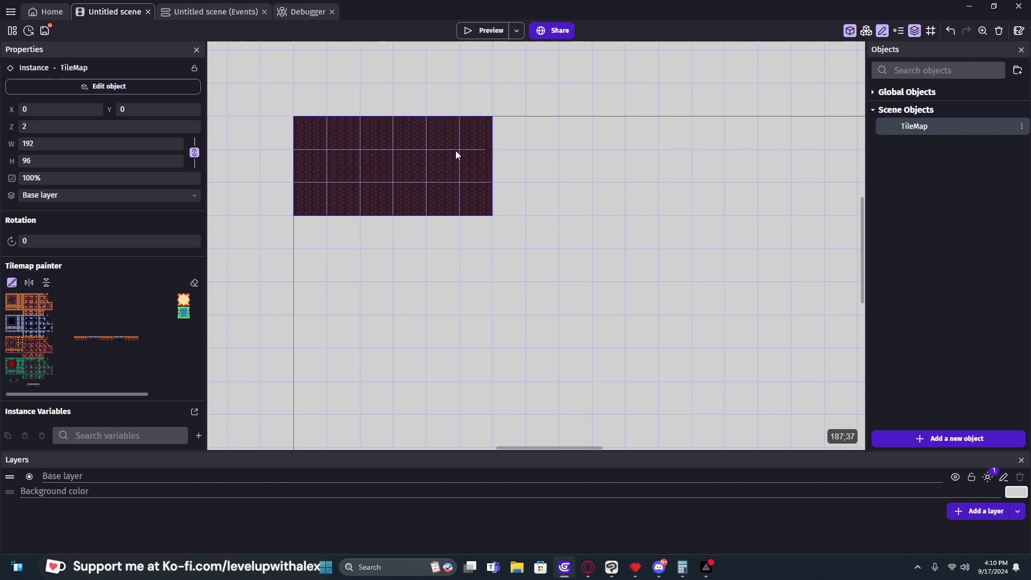
{"action": "left_click", "coordinate": [587, 120]}
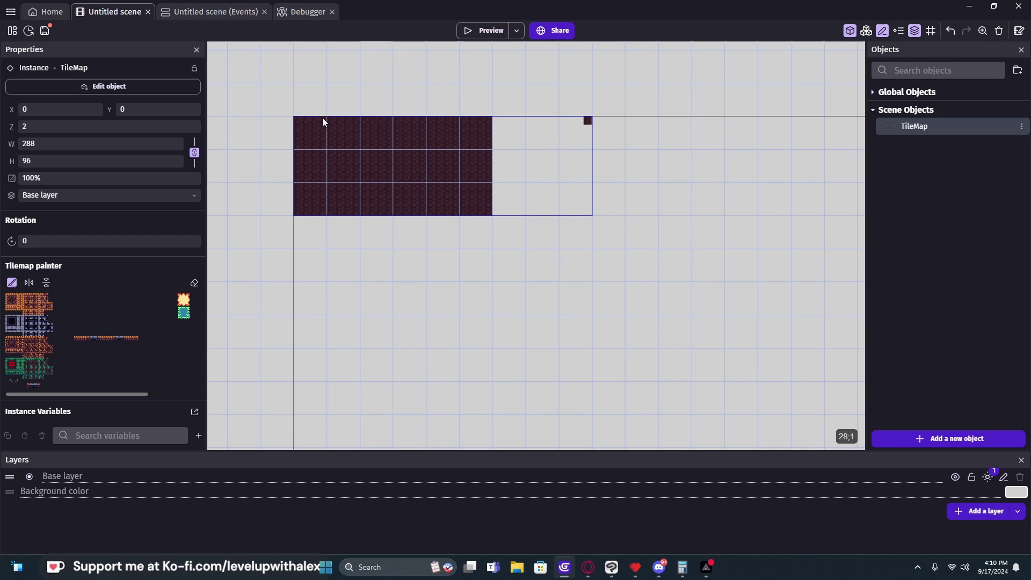
{"action": "scroll", "coordinate": [562, 141], "scroll_direction": "up", "scroll_amount": 1, "text": "ctrl"}
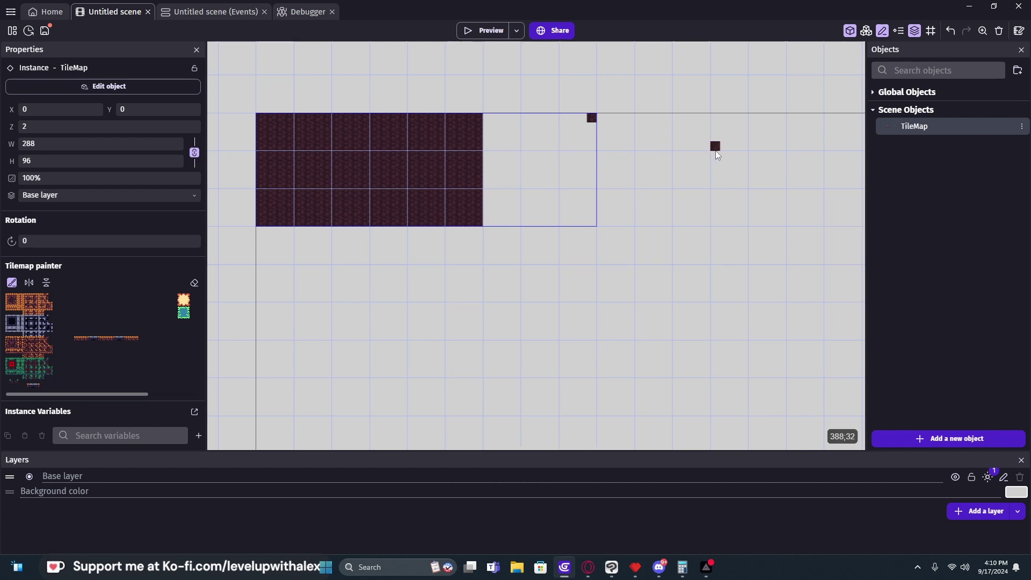
- Delete the painted TileMap instance and set the scene grid cells to 8 by 8 pixels
{"action": "key", "text": "Delete"}
{"action": "scroll", "coordinate": [685, 154], "scroll_direction": "down", "scroll_amount": 1}
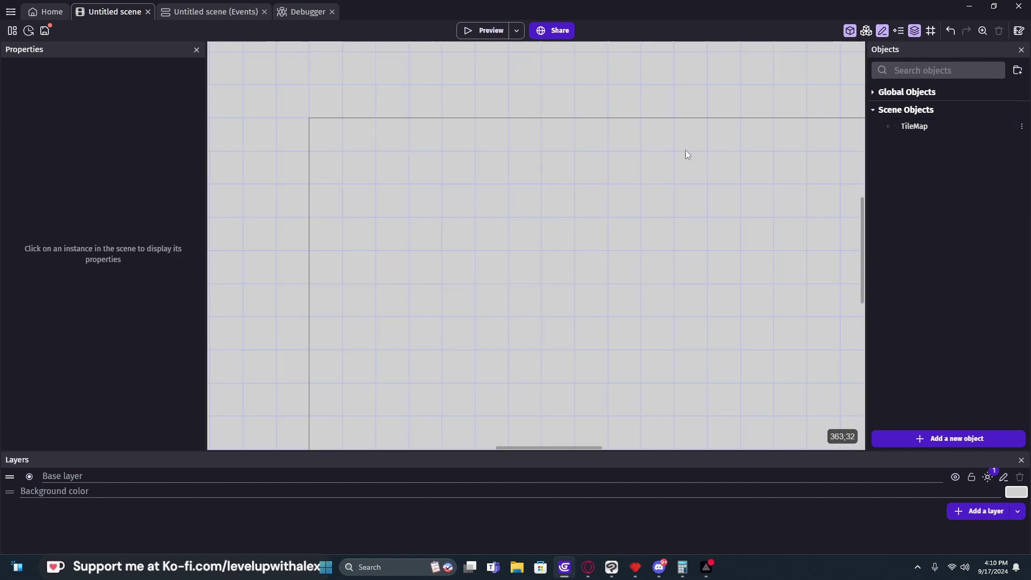
{"action": "left_click", "coordinate": [931, 31]}
{"action": "left_click", "coordinate": [965, 81]}
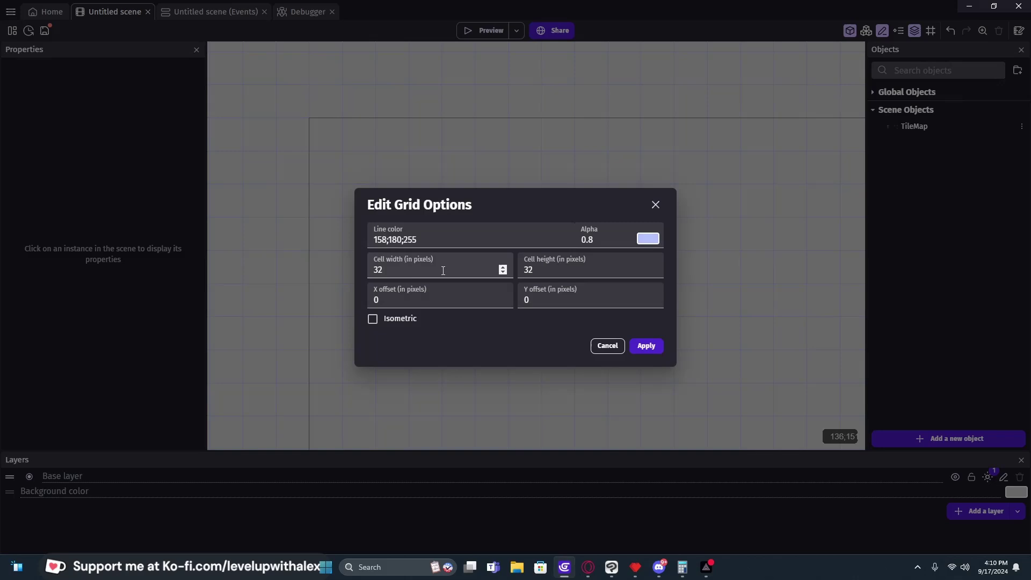
{"action": "type", "text": "8"}
{"action": "key", "text": "Tab"}
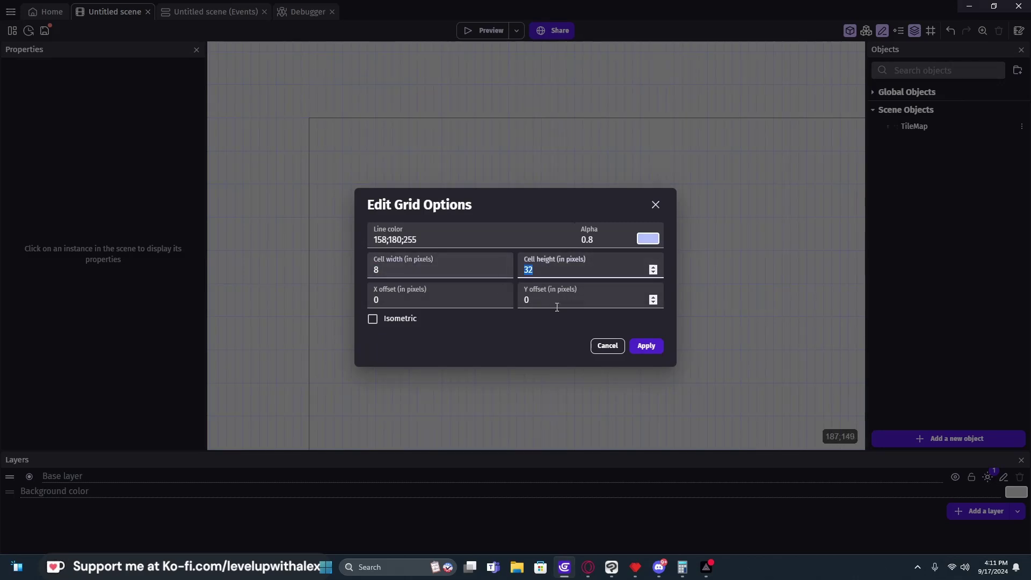
{"action": "type", "text": "8"}
{"action": "key", "text": "Return"}
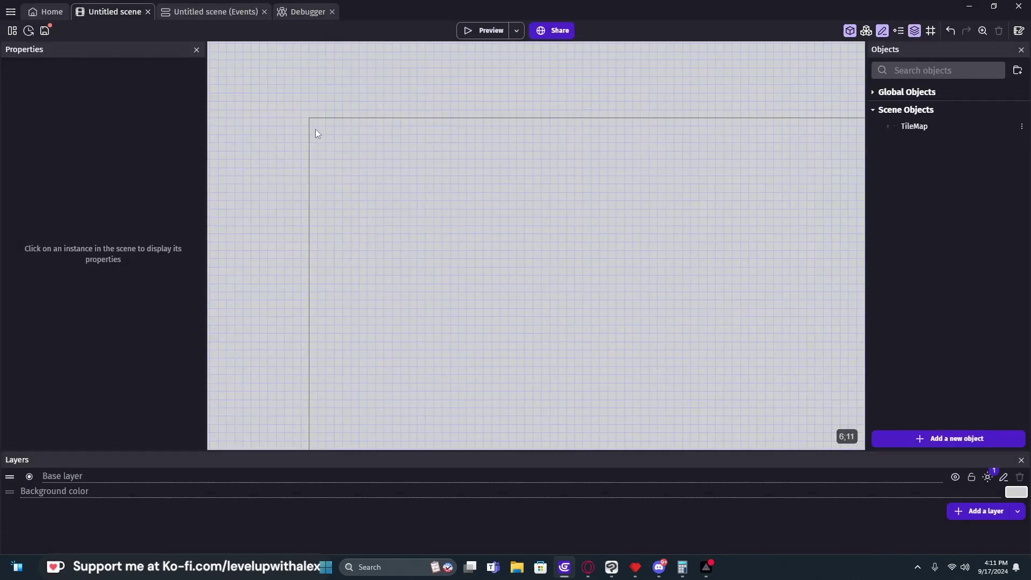
{"action": "middle_click_drag", "start_coordinate": [318, 130], "coordinate": [524, 92]}
{"action": "scroll", "coordinate": [520, 168], "scroll_direction": "down", "scroll_amount": 5}
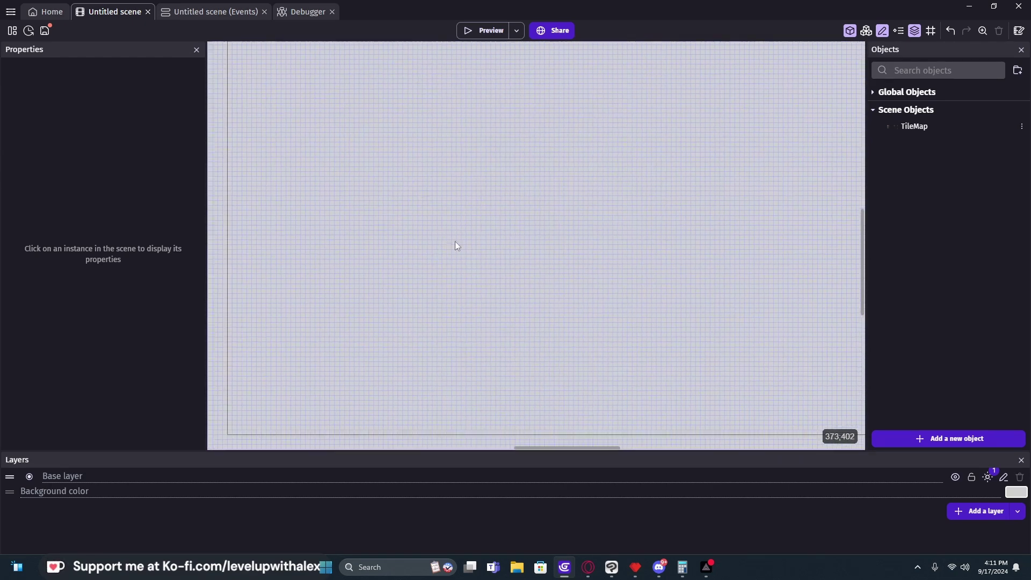
{"action": "scroll", "coordinate": [480, 234], "scroll_direction": "right", "scroll_amount": 2}
{"action": "scroll", "coordinate": [473, 228], "scroll_direction": "up", "scroll_amount": 1}
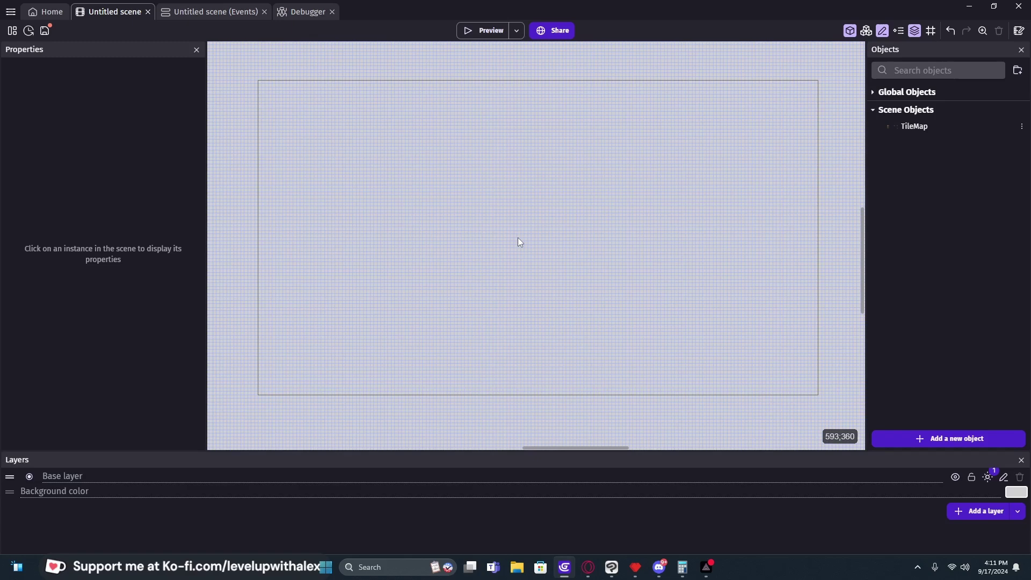
- Add the Platform behavior to the TileMap object and apply the change
{"action": "double_click", "coordinate": [910, 127]}
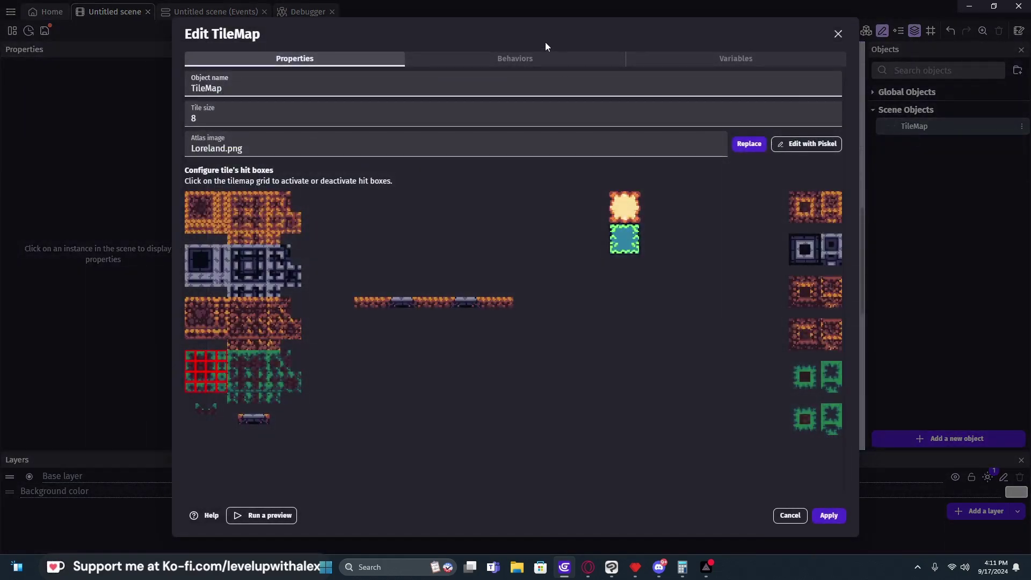
{"action": "left_click", "coordinate": [527, 54]}
{"action": "left_click", "coordinate": [523, 293]}
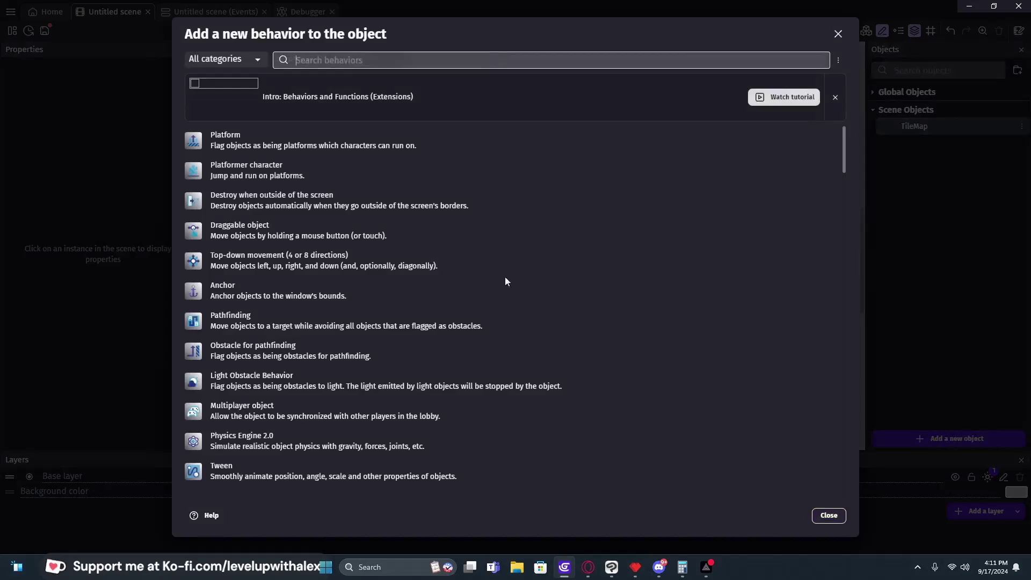
{"action": "left_click", "coordinate": [275, 145]}
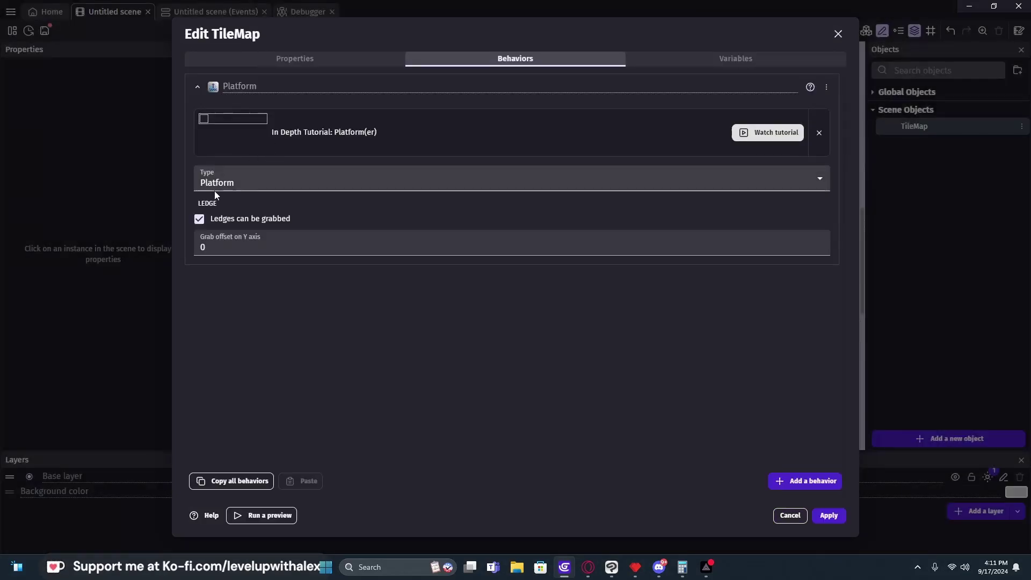
{"action": "left_click", "coordinate": [828, 515]}
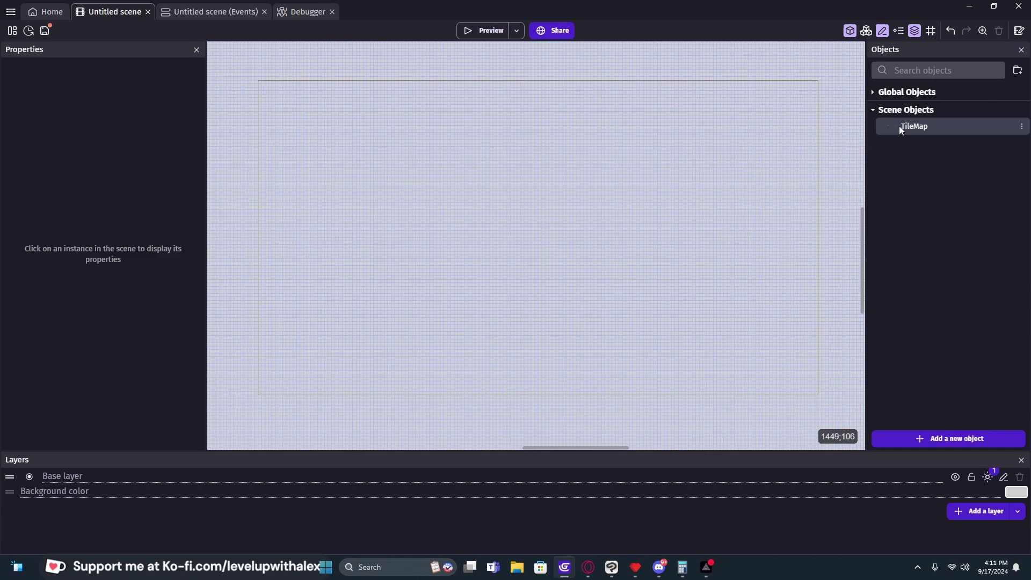
- Drop a TileMap instance onto the scene's lower-left at X 16, Y 656
{"action": "mouse_move", "coordinate": [899, 125]}
{"action": "left_mouse_down"}
{"action": "mouse_move", "coordinate": [667, 121]}
{"action": "mouse_move", "coordinate": [257, 336]}
{"action": "mouse_move", "coordinate": [267, 367]}
{"action": "left_mouse_up"}
{"action": "scroll", "coordinate": [283, 384], "scroll_direction": "up", "scroll_amount": 5, "text": "ctrl"}
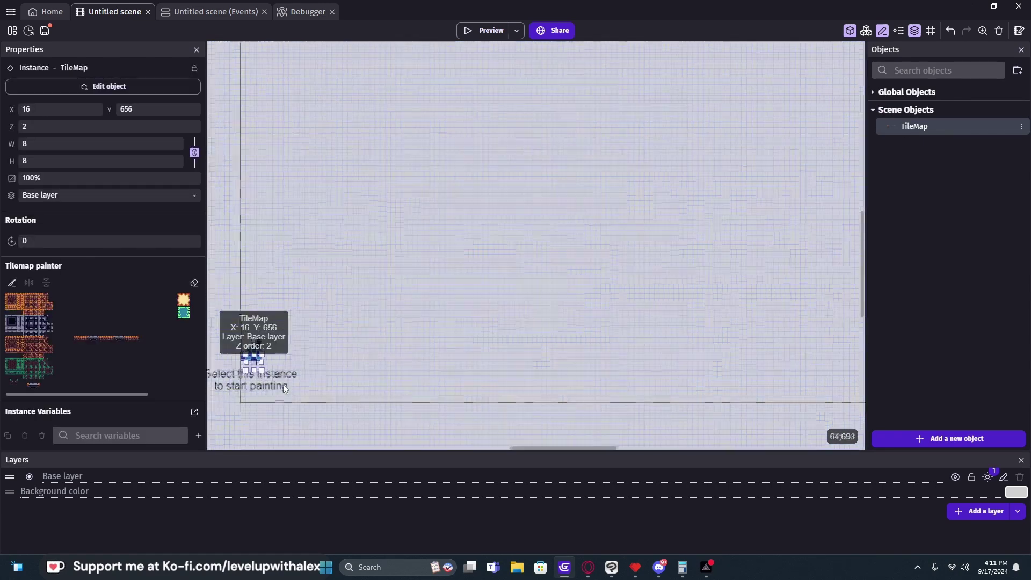
{"action": "scroll", "coordinate": [322, 321], "scroll_direction": "down", "scroll_amount": 2}
{"action": "scroll", "coordinate": [340, 259], "scroll_direction": "down", "scroll_amount": 3, "text": "ctrl"}
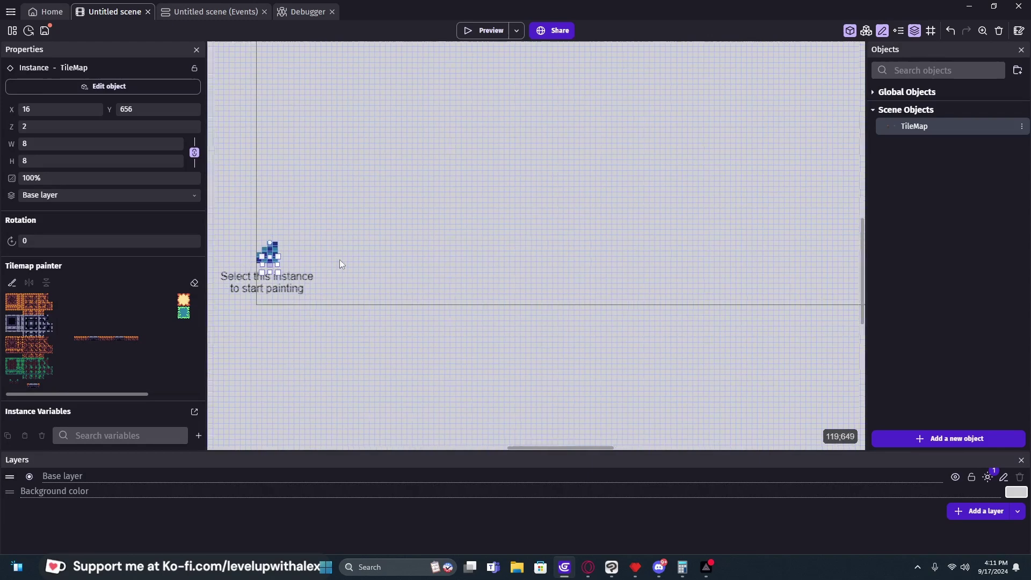
{"action": "scroll", "coordinate": [312, 256], "scroll_direction": "up", "scroll_amount": 2, "text": "ctrl"}
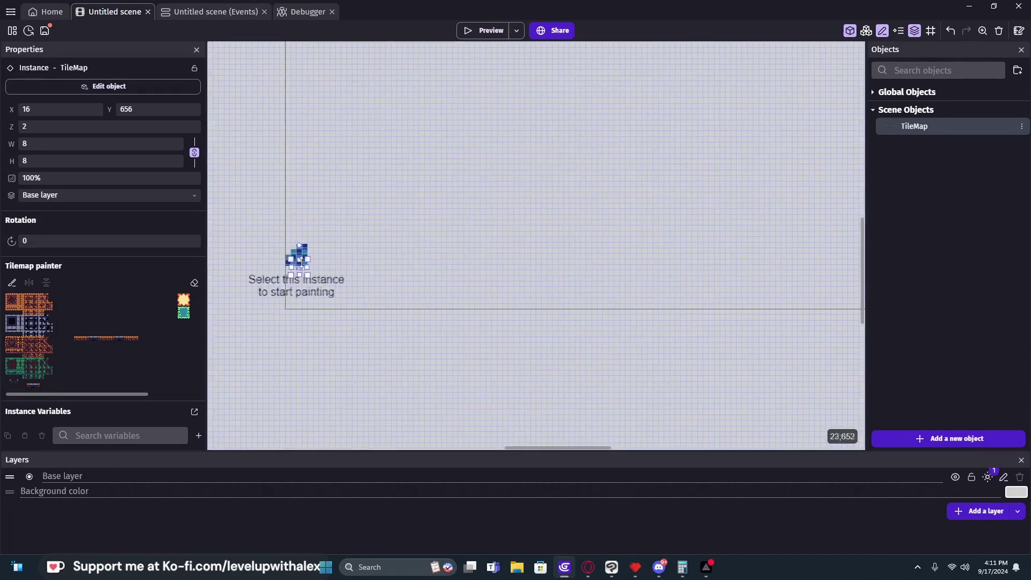
- Paint a dark brick strip across the full 1280-pixel width of the scene bottom
{"action": "left_click", "coordinate": [12, 365]}
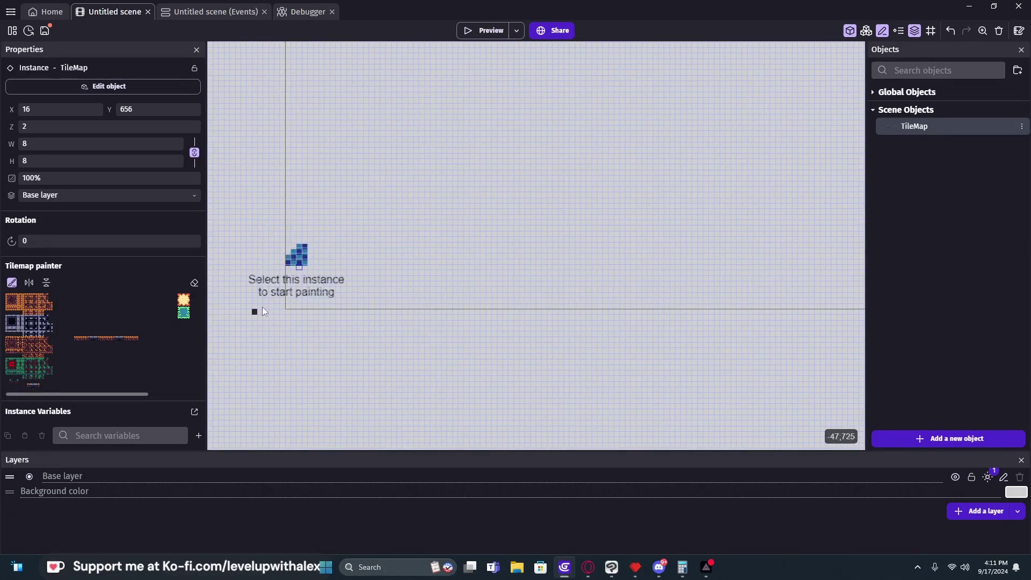
{"action": "left_click_drag", "start_coordinate": [289, 272], "coordinate": [855, 306]}
{"action": "middle_click_drag", "start_coordinate": [728, 286], "coordinate": [279, 250]}
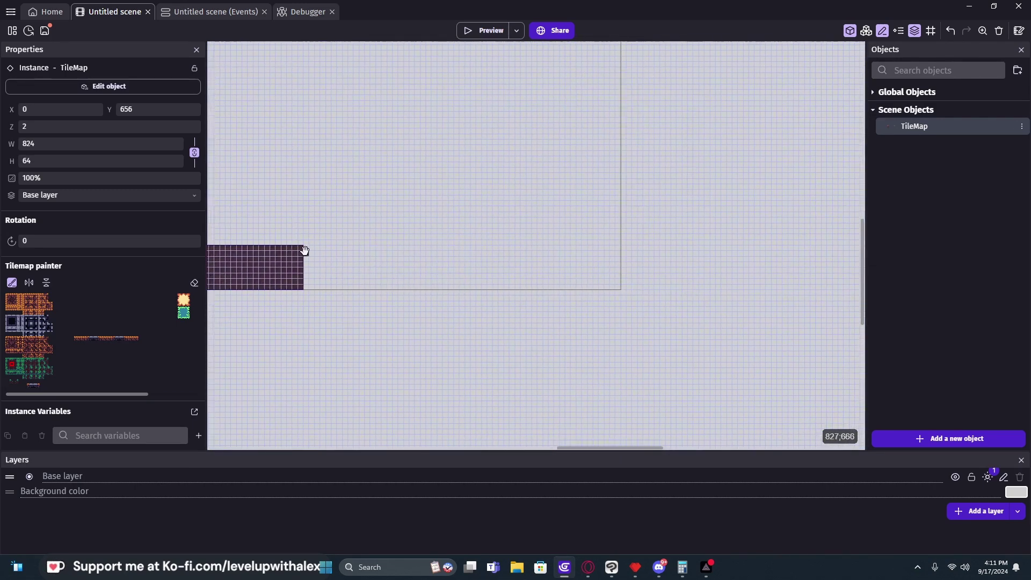
{"action": "left_click_drag", "start_coordinate": [320, 252], "coordinate": [616, 282]}
{"action": "scroll", "coordinate": [315, 241], "scroll_direction": "down", "scroll_amount": 2}
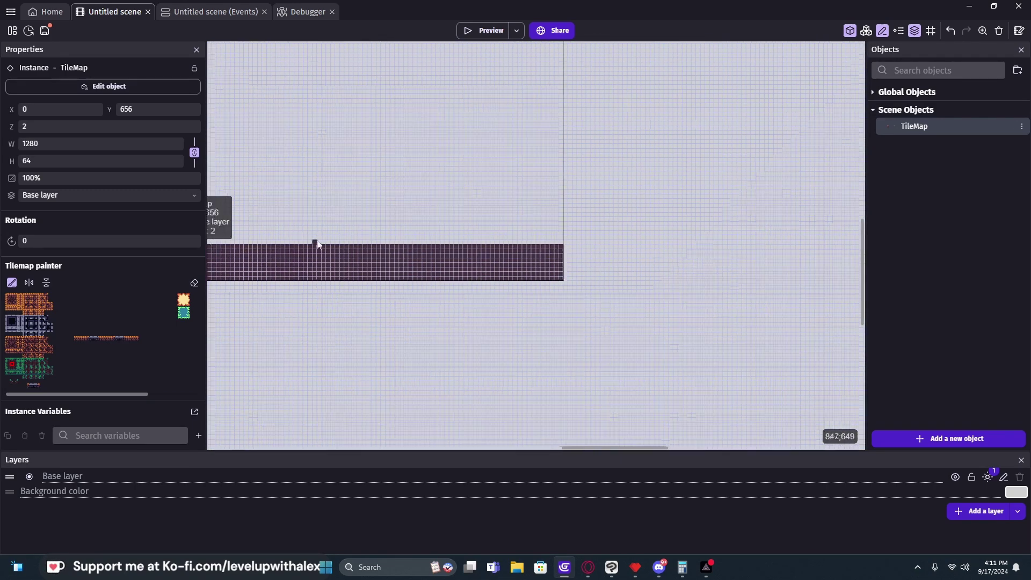
{"action": "mouse_move", "coordinate": [315, 242]}
{"action": "middle_mouse_down"}
{"action": "mouse_move", "coordinate": [492, 240]}
{"action": "mouse_move", "coordinate": [744, 258]}
{"action": "mouse_move", "coordinate": [594, 242]}
{"action": "mouse_move", "coordinate": [700, 237]}
{"action": "middle_mouse_up"}
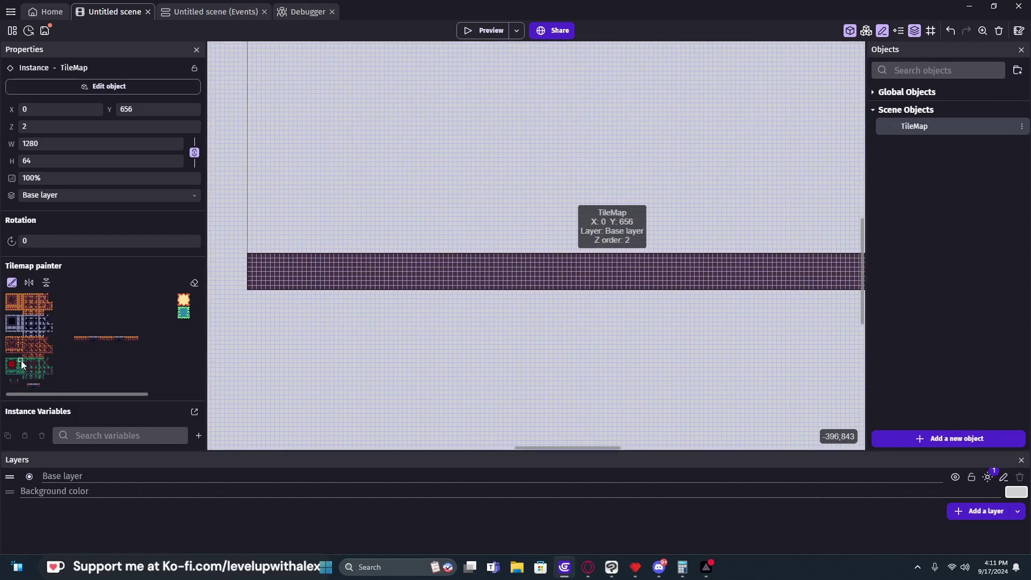
{"action": "scroll", "coordinate": [243, 253], "scroll_direction": "up", "scroll_amount": 1}
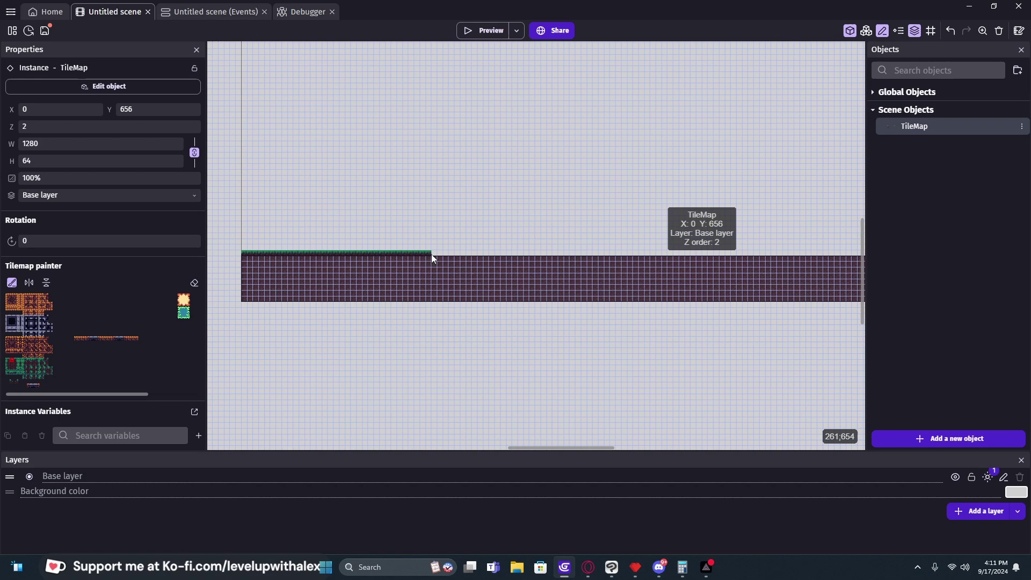
- Paint grass tiles along most of the brick strip's top edge
{"action": "left_click_drag", "start_coordinate": [430, 254], "coordinate": [616, 255]}
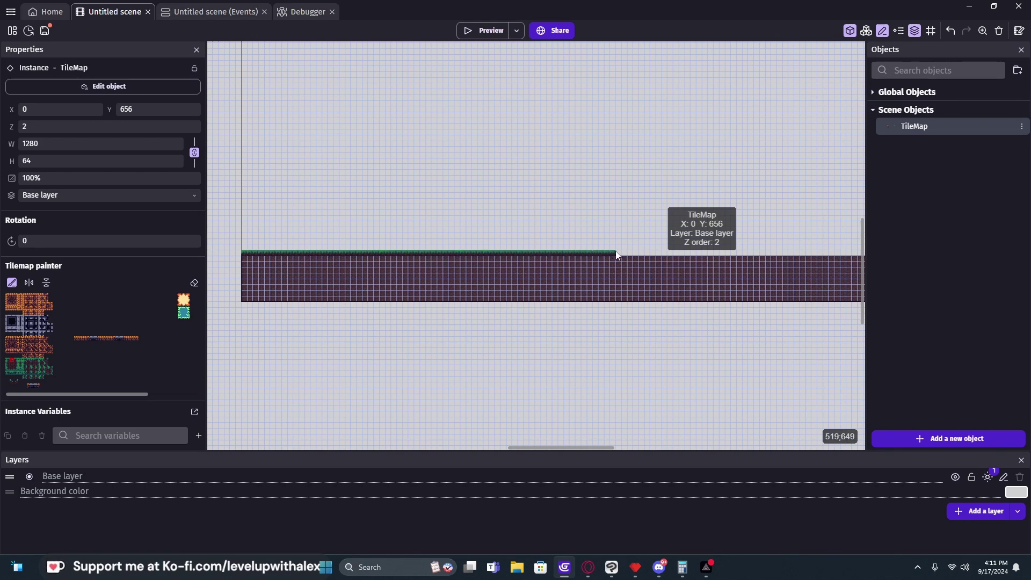
{"action": "scroll", "coordinate": [371, 260], "scroll_direction": "up", "scroll_amount": 3}
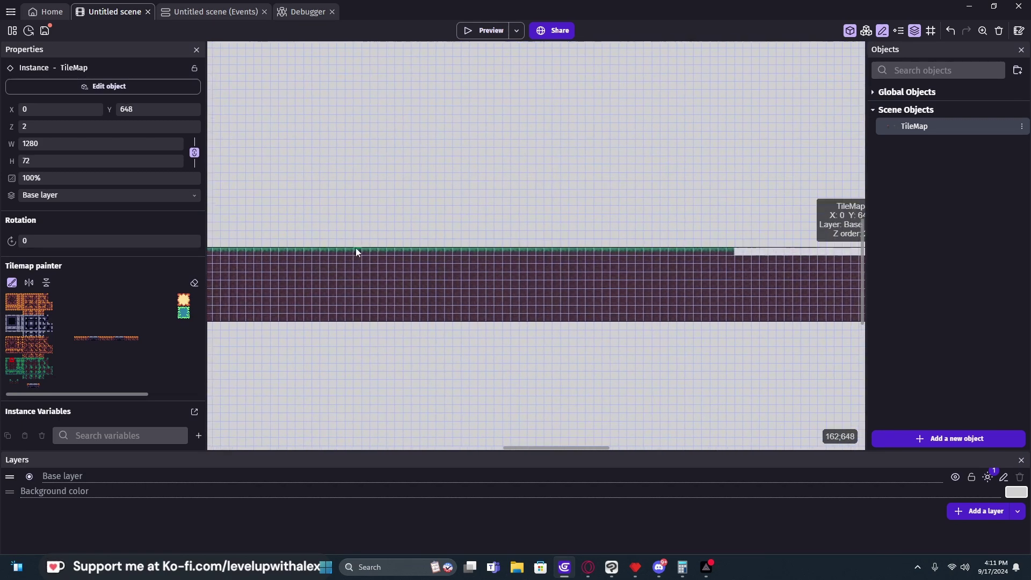
{"action": "left_click", "coordinate": [479, 250]}
{"action": "middle_click_drag", "start_coordinate": [357, 248], "coordinate": [473, 256]}
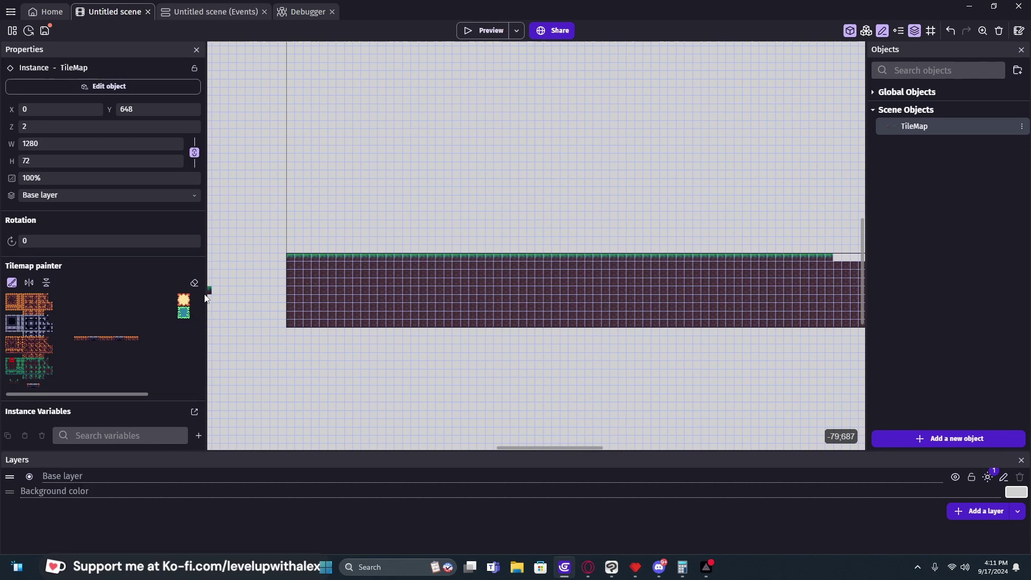
{"action": "scroll", "coordinate": [388, 265], "scroll_direction": "up", "scroll_amount": 2}
{"action": "scroll", "coordinate": [525, 253], "scroll_direction": "down", "scroll_amount": 1}
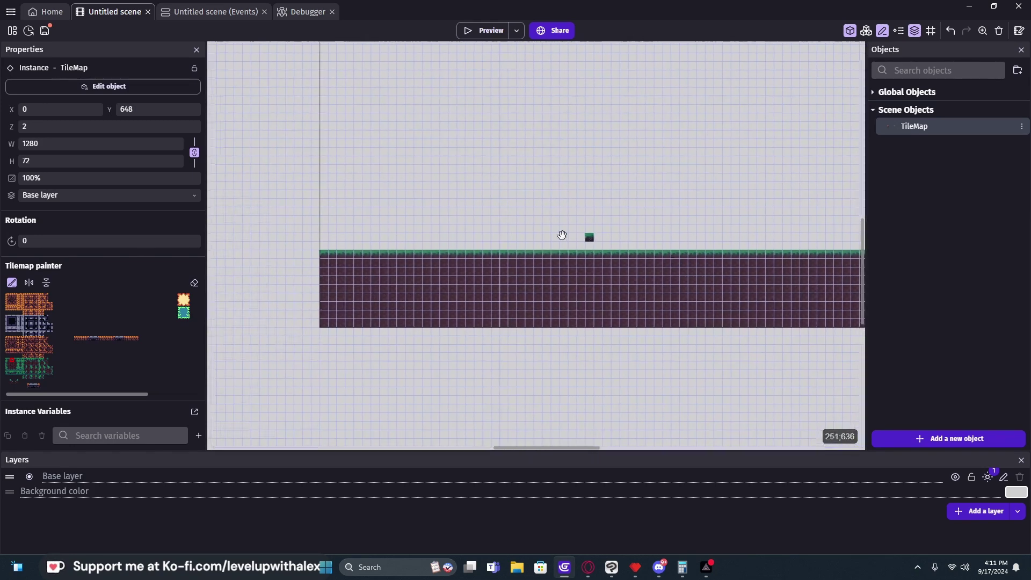
{"action": "middle_click_drag", "start_coordinate": [562, 234], "coordinate": [262, 252]}
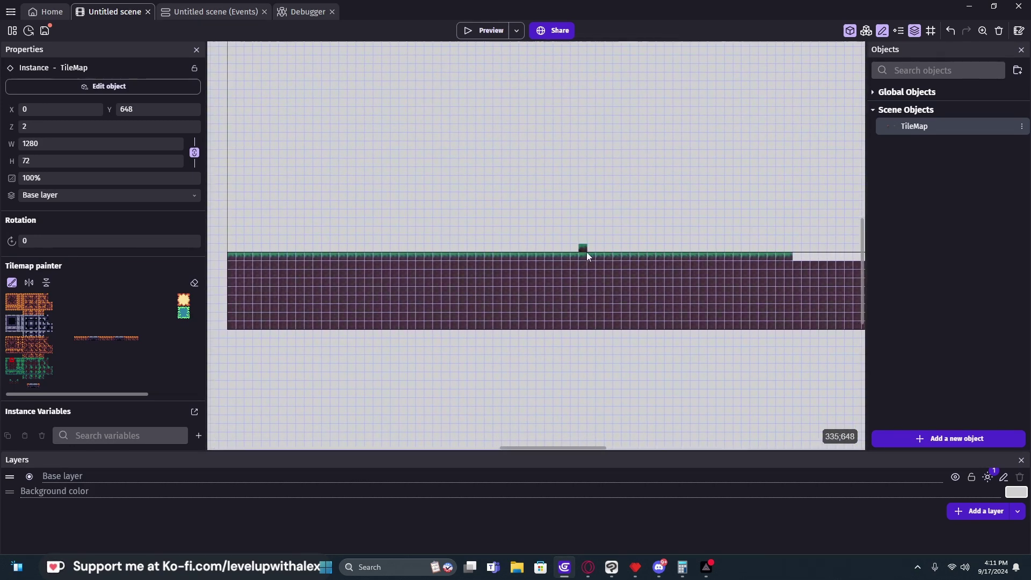
{"action": "middle_click_drag", "start_coordinate": [547, 253], "coordinate": [455, 250]}
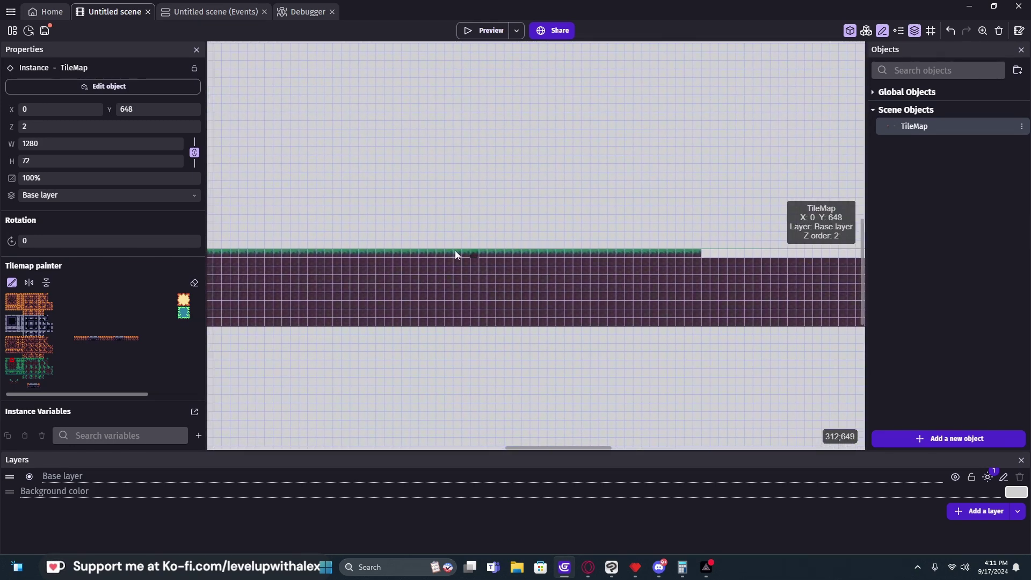
- Paint six diagonal slope tiles stepping up and to the right from the grass end
{"action": "left_click", "coordinate": [15, 381]}
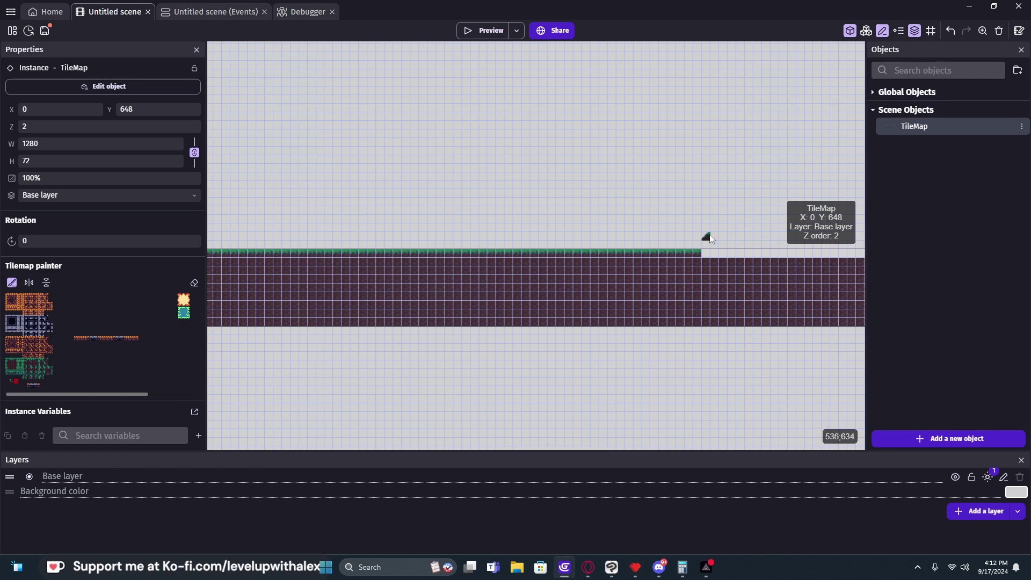
{"action": "scroll", "coordinate": [706, 241], "scroll_direction": "up", "scroll_amount": 2}
{"action": "left_click", "coordinate": [690, 246]}
{"action": "middle_click_drag", "start_coordinate": [690, 247], "coordinate": [539, 245]}
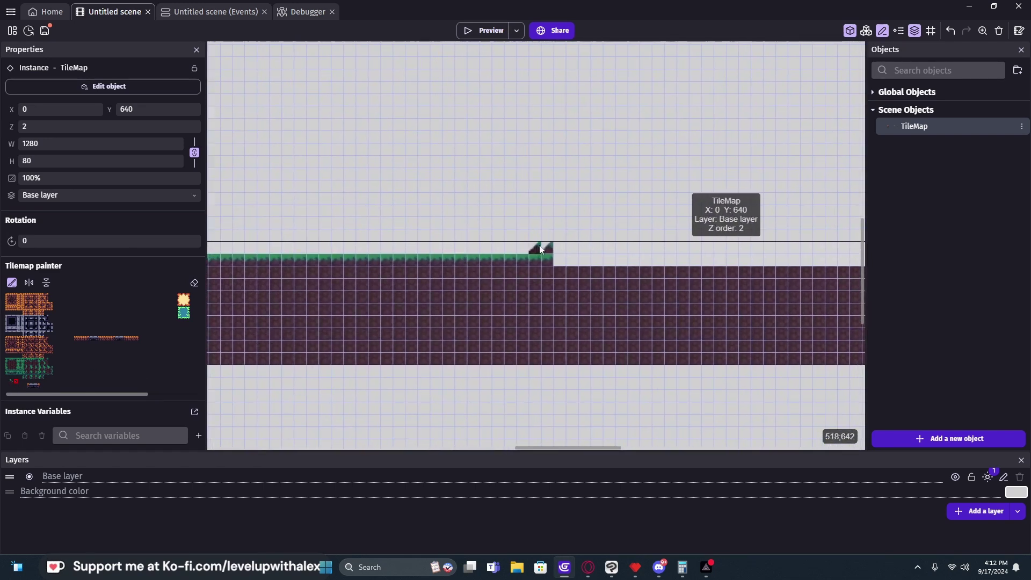
{"action": "left_click", "coordinate": [559, 236]}
{"action": "left_click", "coordinate": [571, 224]}
{"action": "left_click", "coordinate": [583, 212]}
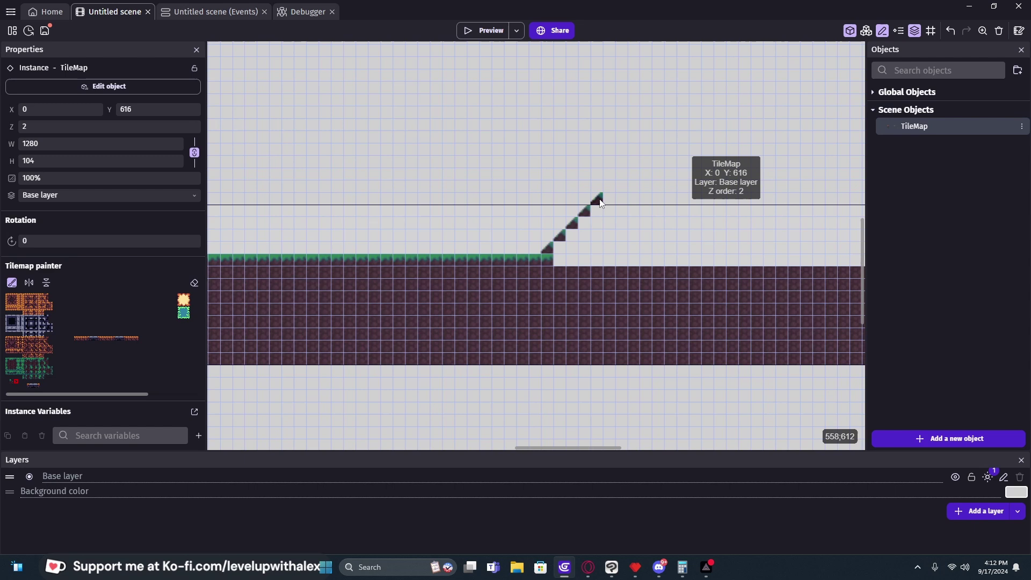
{"action": "left_click", "coordinate": [596, 200]}
{"action": "left_click", "coordinate": [611, 188]}
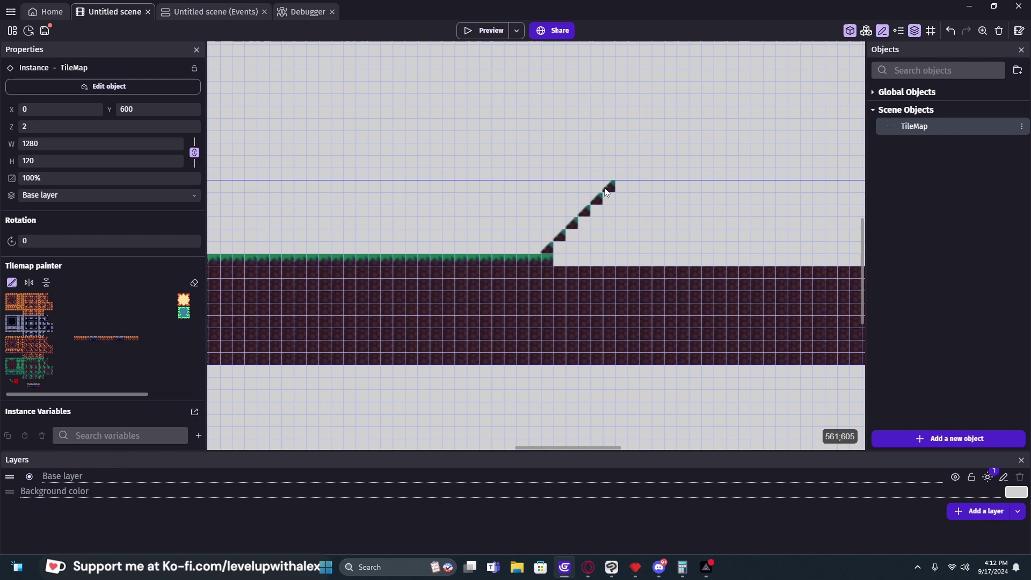
- Create a new Sprite object named Collision
{"action": "left_click", "coordinate": [942, 439]}
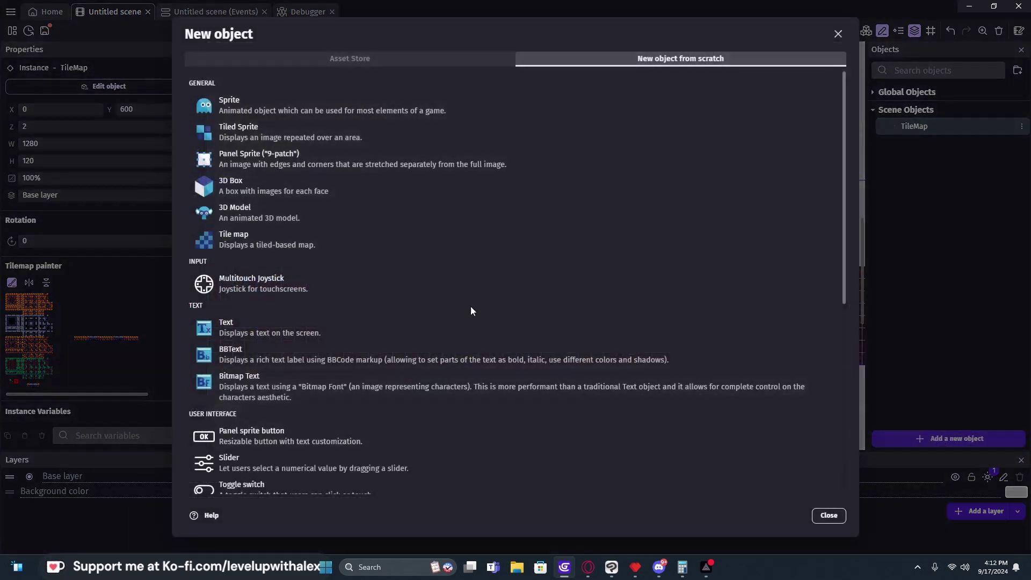
{"action": "left_click", "coordinate": [244, 109]}
{"action": "type", "text": "Collision"}
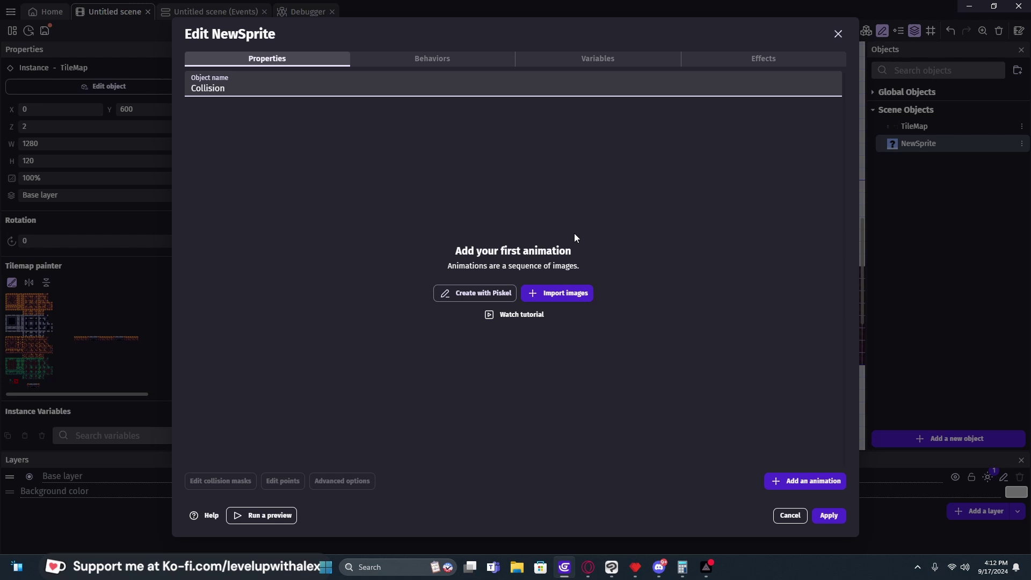
- Start a Piskel image for Collision and enter an 8 × 8 px canvas size
{"action": "left_click", "coordinate": [477, 292]}
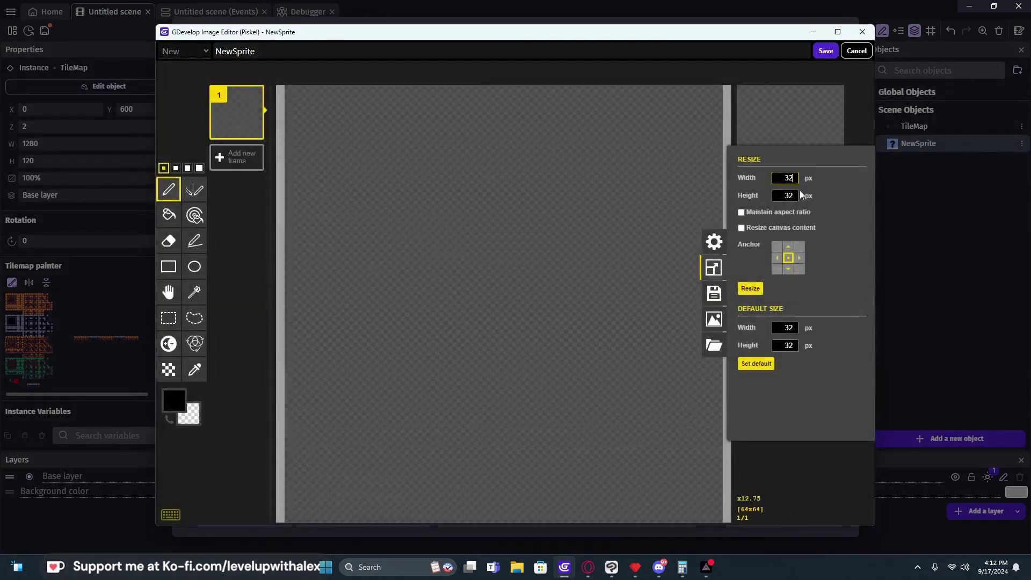
{"action": "double_click", "coordinate": [787, 178]}
{"action": "type", "text": "8"}
{"action": "double_click", "coordinate": [784, 196]}
{"action": "type", "text": "8"}
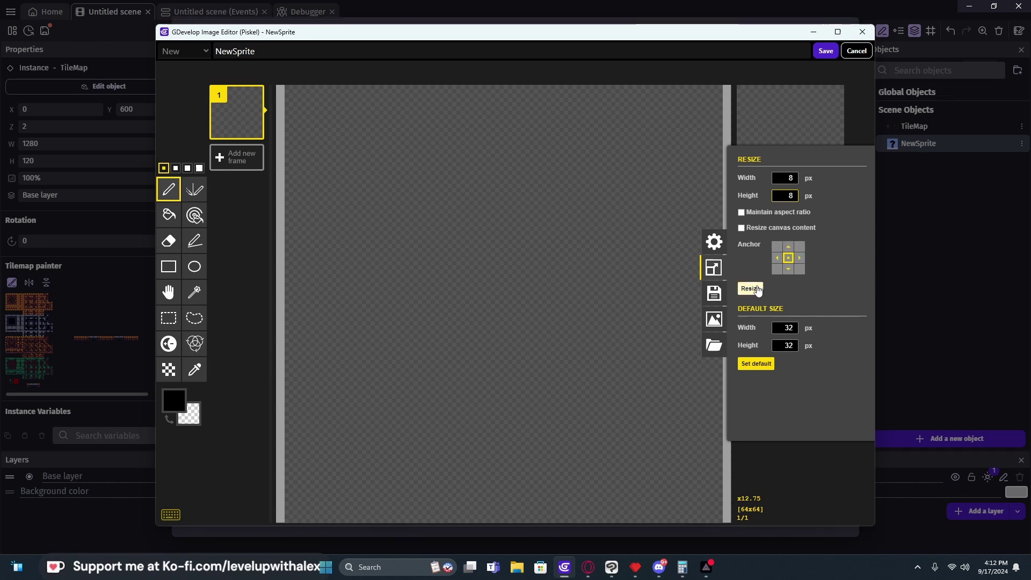
- Resize the canvas to 8×8 and fill it entirely red
{"action": "left_click", "coordinate": [750, 288]}
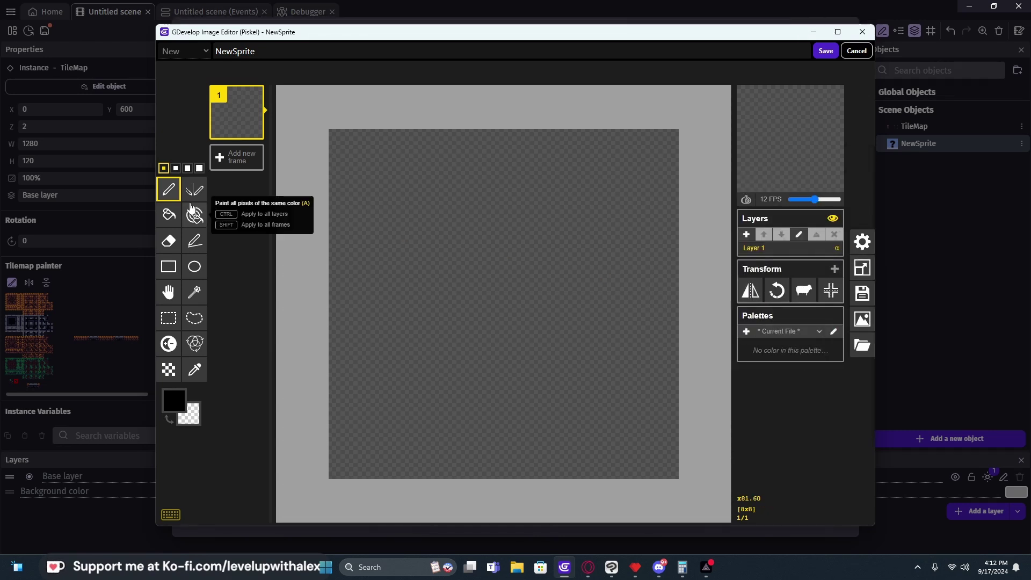
{"action": "left_click", "coordinate": [169, 215]}
{"action": "left_click", "coordinate": [174, 401]}
{"action": "left_click", "coordinate": [251, 440]}
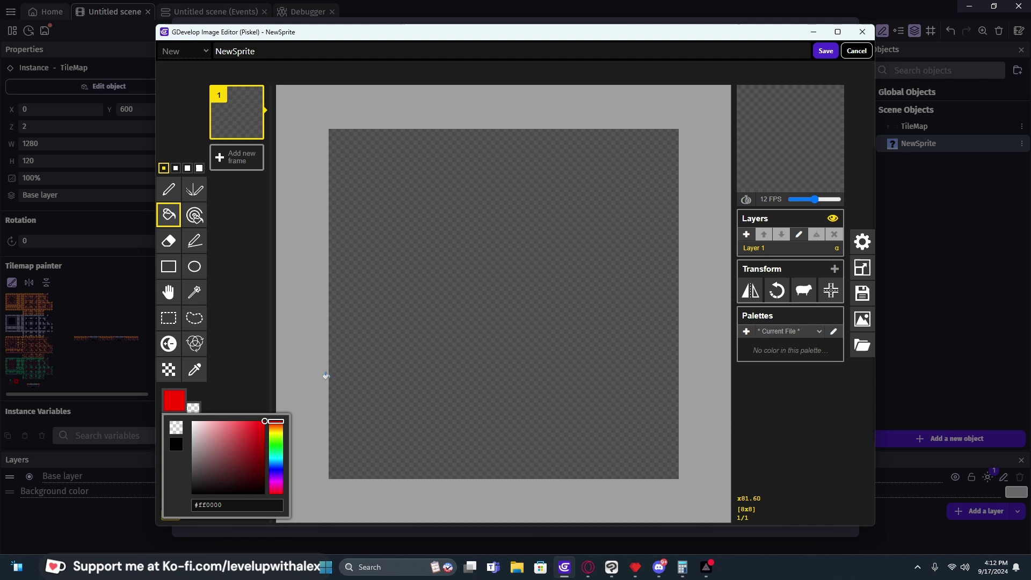
{"action": "left_click", "coordinate": [424, 302]}
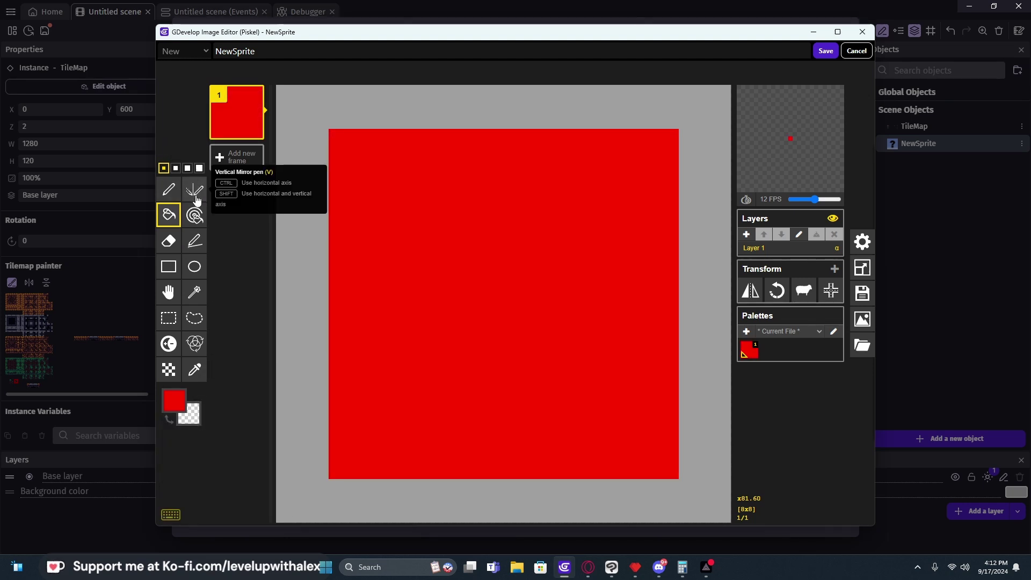
- Draw a black diagonal line from the top-left to the bottom-right pixel
{"action": "left_click", "coordinate": [195, 242]}
{"action": "left_click", "coordinate": [180, 399]}
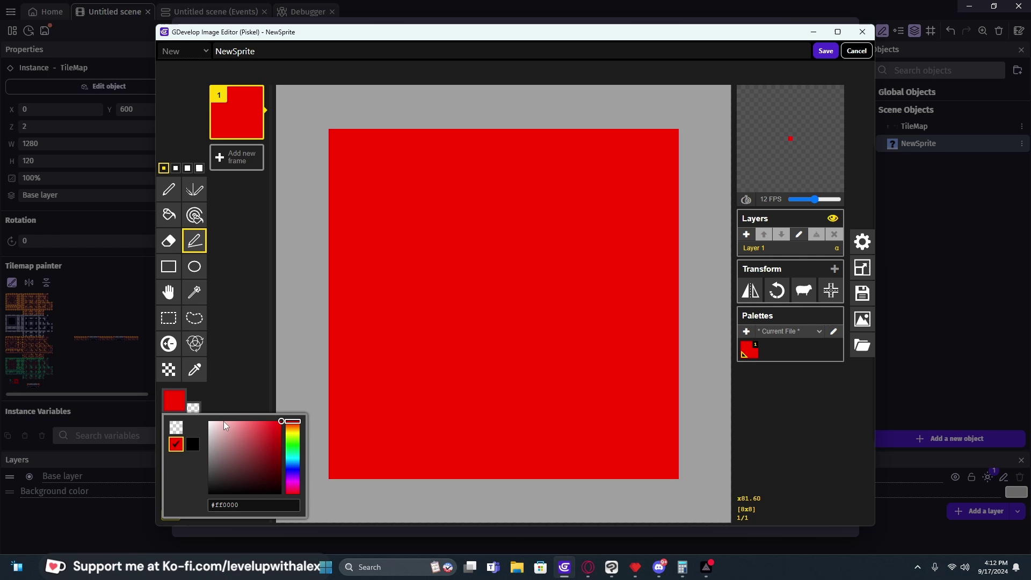
{"action": "left_click", "coordinate": [192, 443]}
{"action": "left_click", "coordinate": [336, 133]}
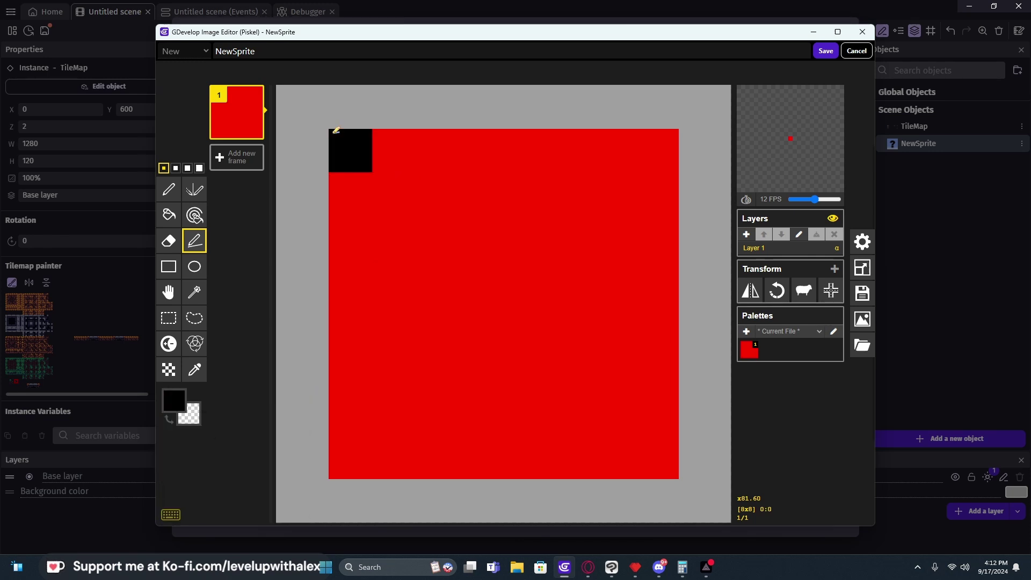
{"action": "mouse_move", "coordinate": [400, 204]}
{"action": "left_mouse_down"}
{"action": "mouse_move", "coordinate": [441, 227]}
{"action": "mouse_move", "coordinate": [653, 445]}
{"action": "left_mouse_up"}
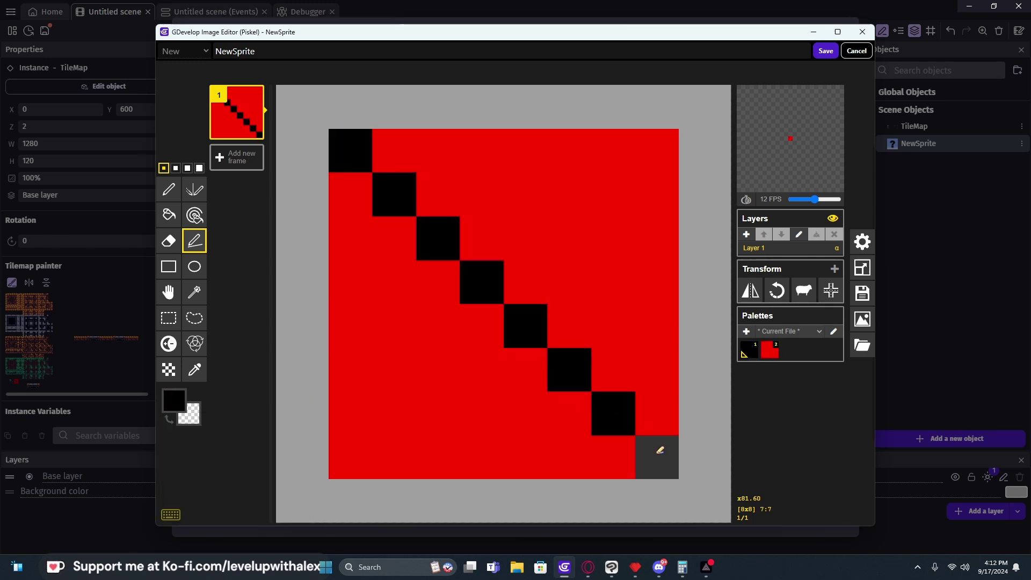
- Erase the red area above the diagonal so the upper-right is transparent
{"action": "left_click", "coordinate": [197, 292]}
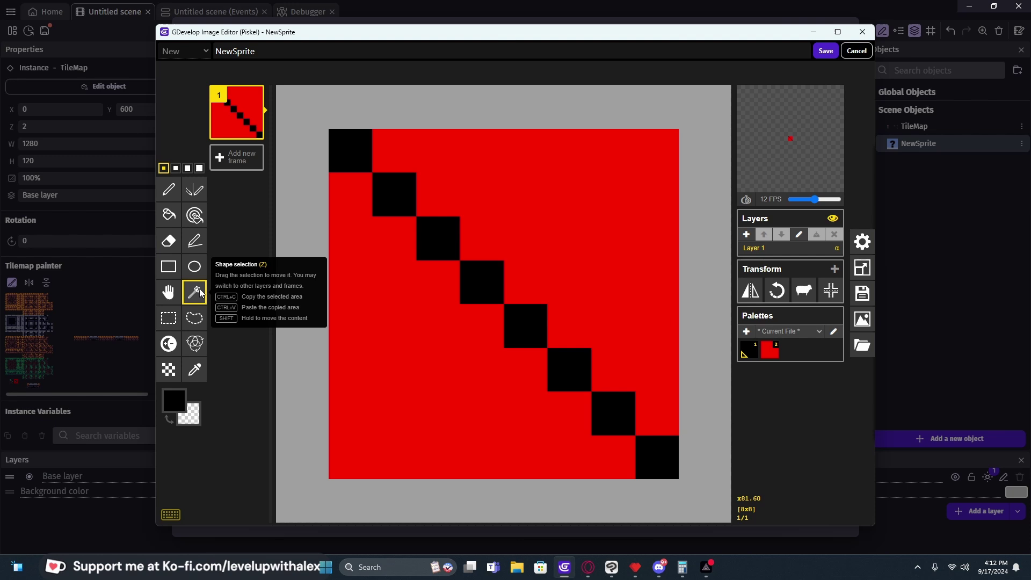
{"action": "left_click", "coordinate": [534, 184]}
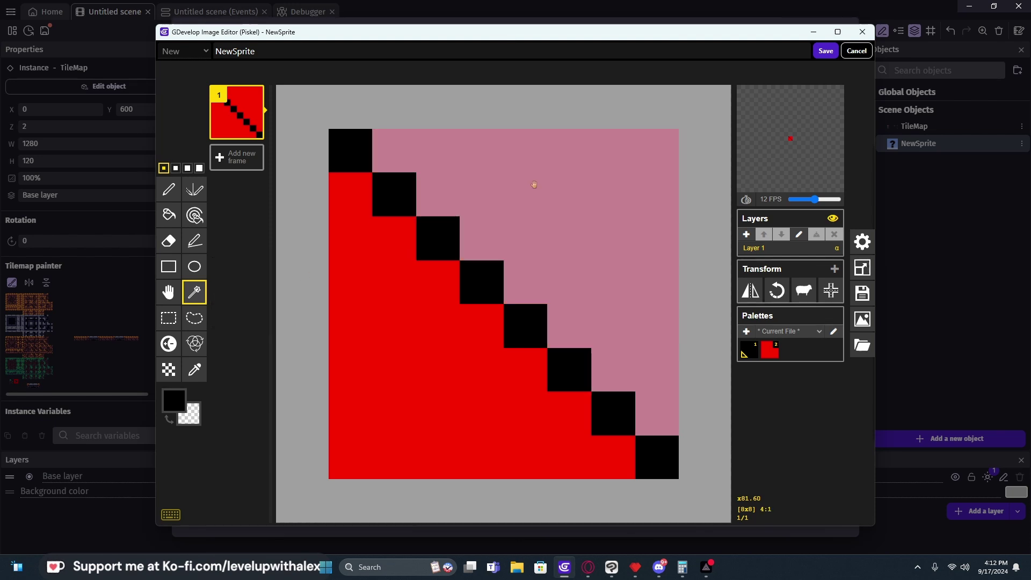
{"action": "key", "text": "Delete"}
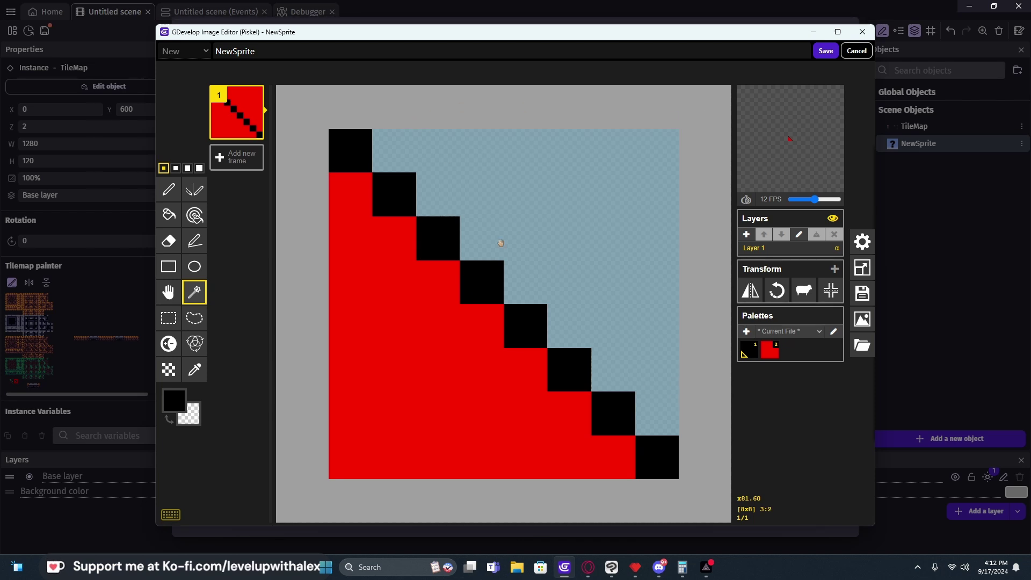
- Save the slope image and switch Collision to a custom collision mask
{"action": "left_click", "coordinate": [823, 52]}
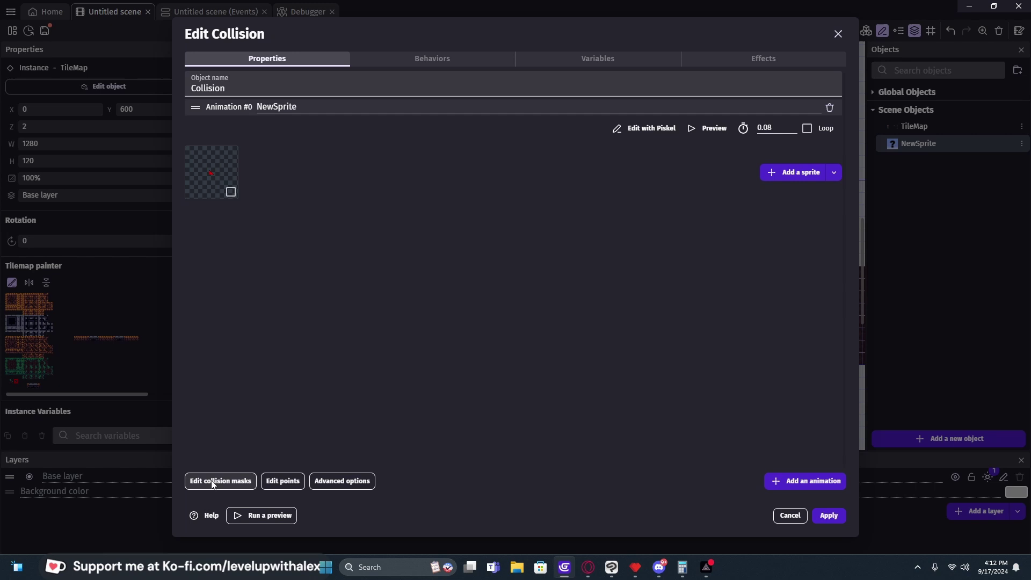
{"action": "left_click", "coordinate": [212, 481]}
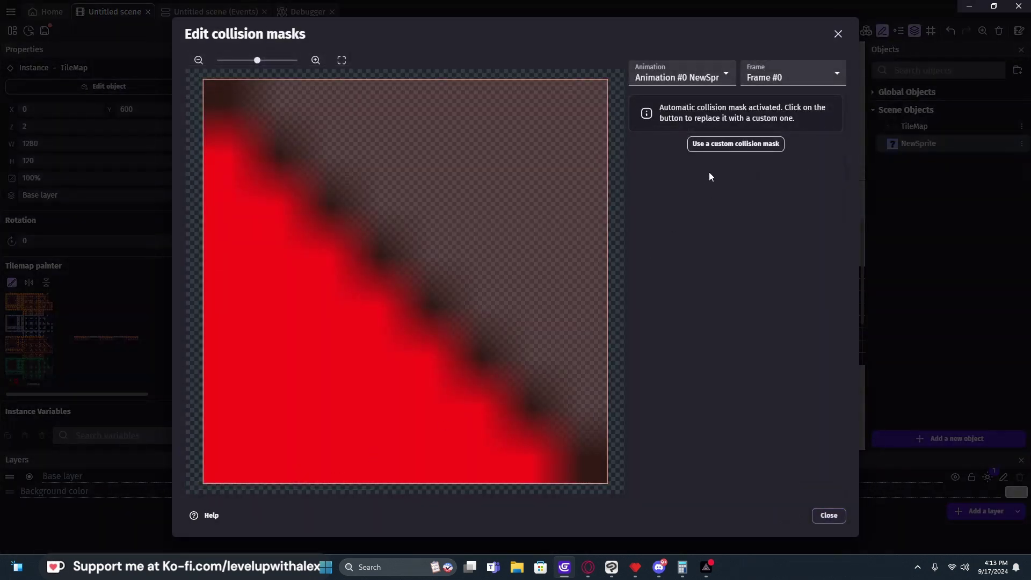
{"action": "left_click", "coordinate": [719, 143]}
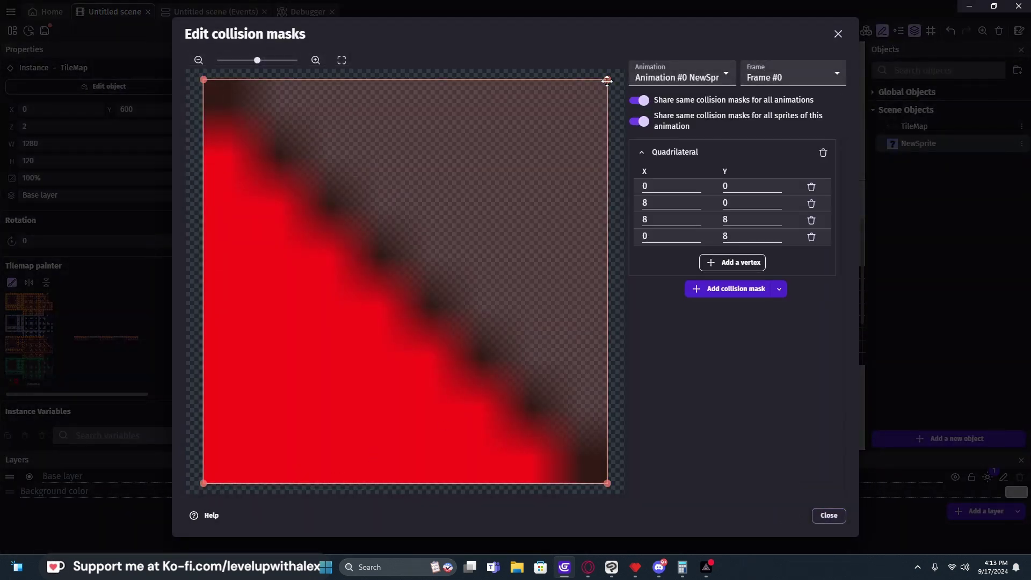
- Delete the (8,0) vertex to leave a triangle mask at 0,0, 8,8, 0,8, then apply
{"action": "left_click", "coordinate": [811, 203]}
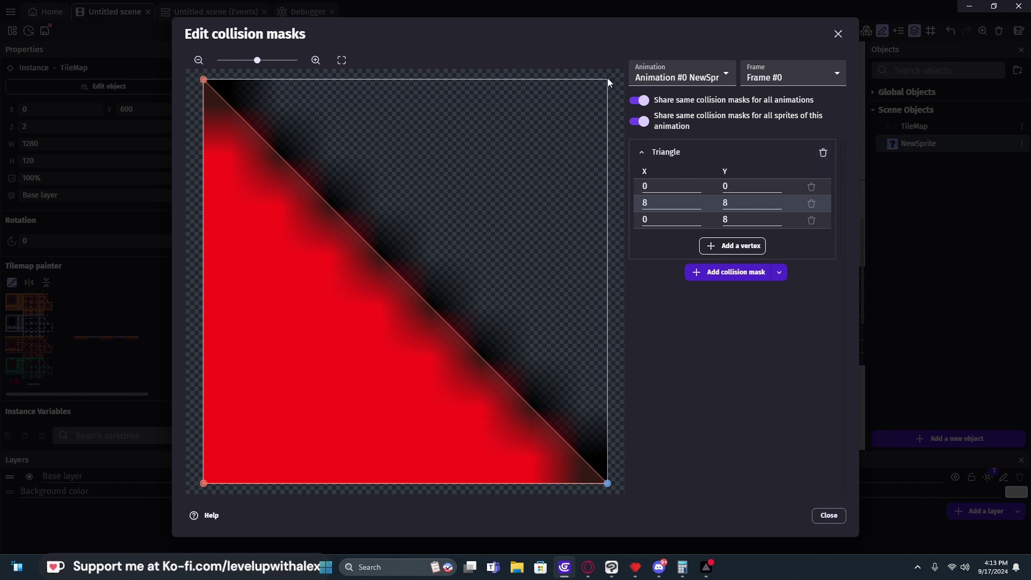
{"action": "mouse_move", "coordinate": [396, 268]}
{"action": "left_mouse_down"}
{"action": "mouse_move", "coordinate": [616, 77]}
{"action": "mouse_move", "coordinate": [389, 283]}
{"action": "mouse_move", "coordinate": [398, 276]}
{"action": "left_mouse_up"}
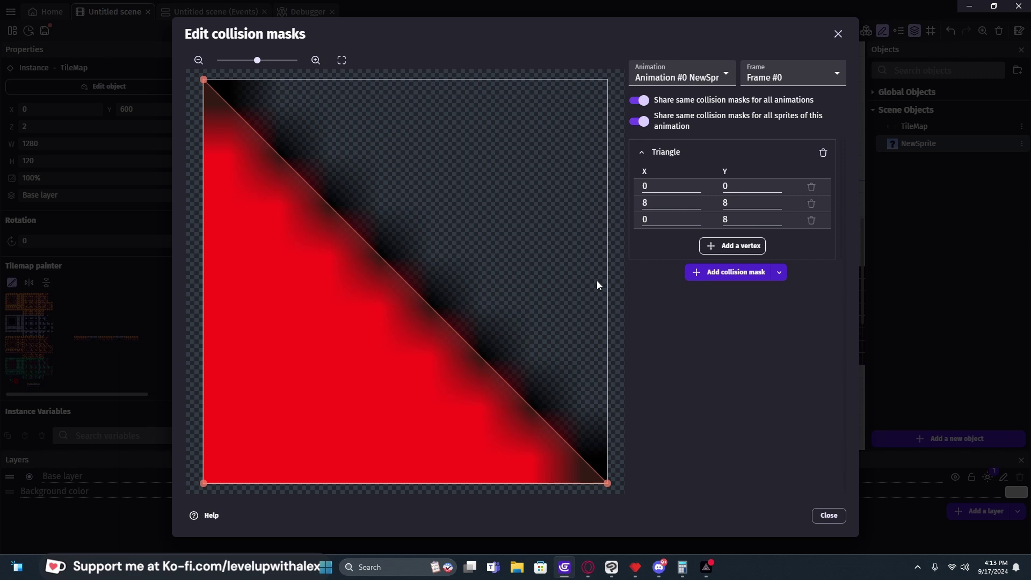
{"action": "left_click", "coordinate": [829, 521]}
{"action": "left_click", "coordinate": [829, 514]}
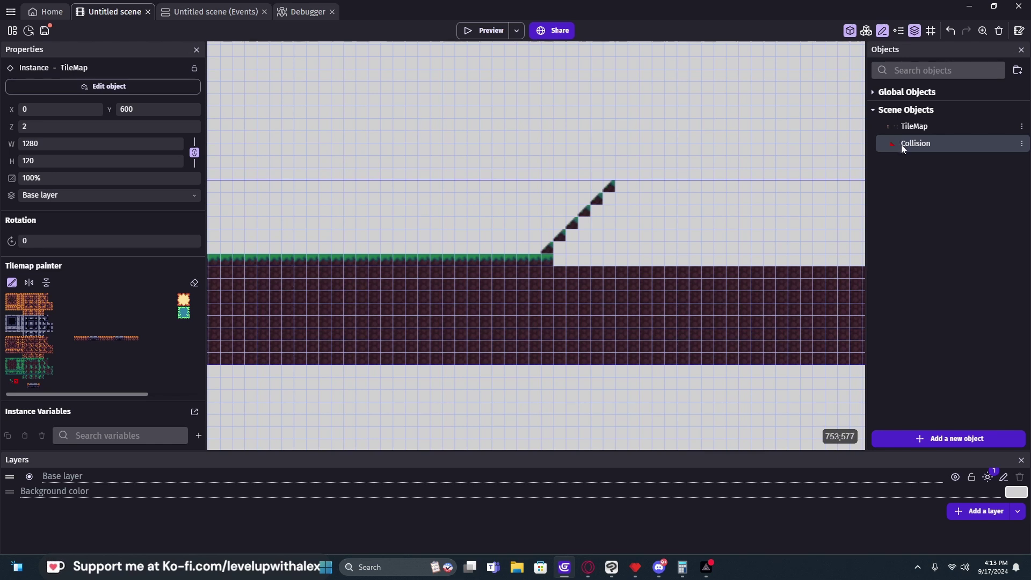
- Place a Collision instance, flip it horizontally, and move it onto the slope
{"action": "left_click_drag", "start_coordinate": [632, 130], "coordinate": [590, 120]}
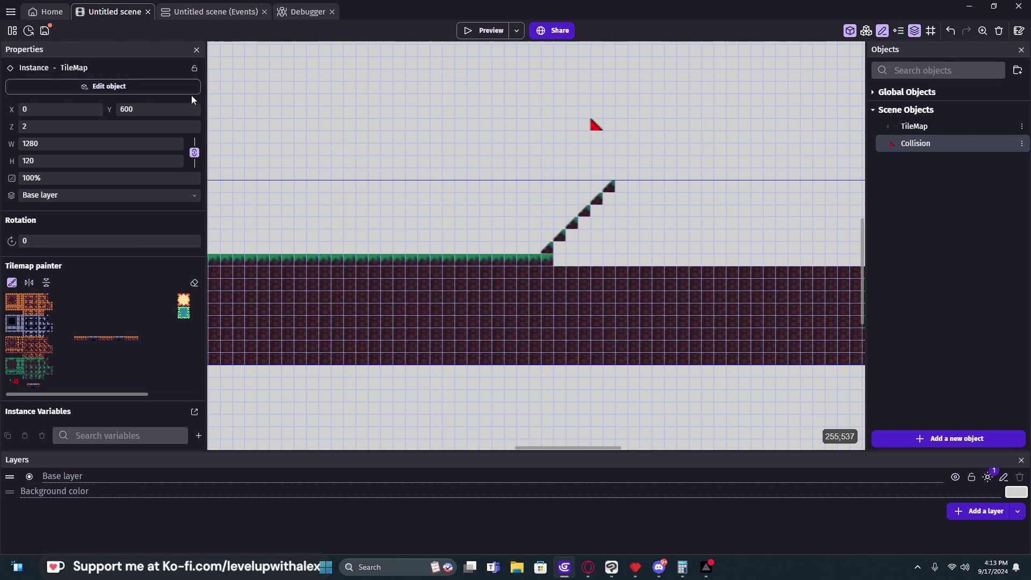
{"action": "key", "text": "Escape"}
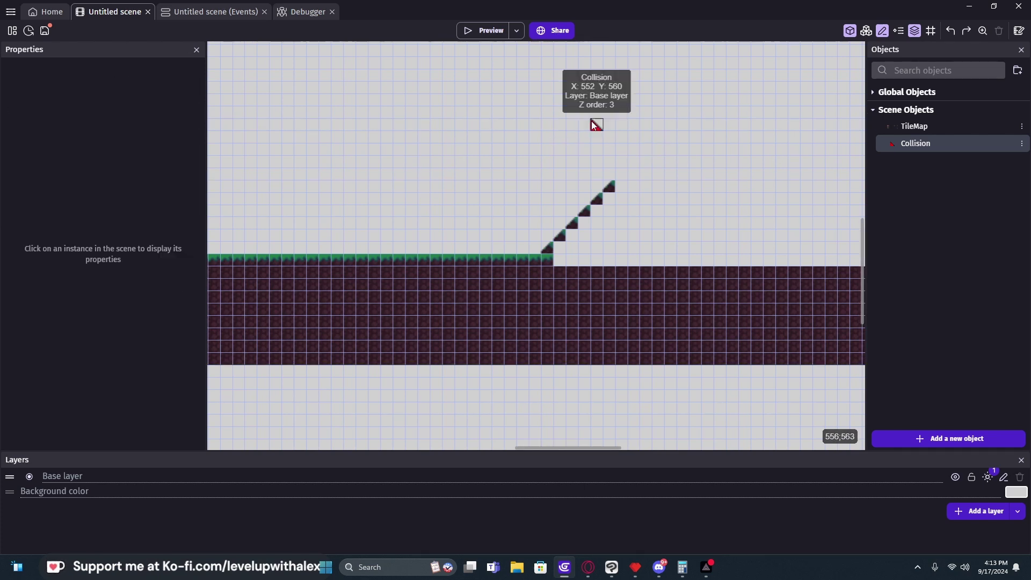
{"action": "left_click", "coordinate": [595, 125]}
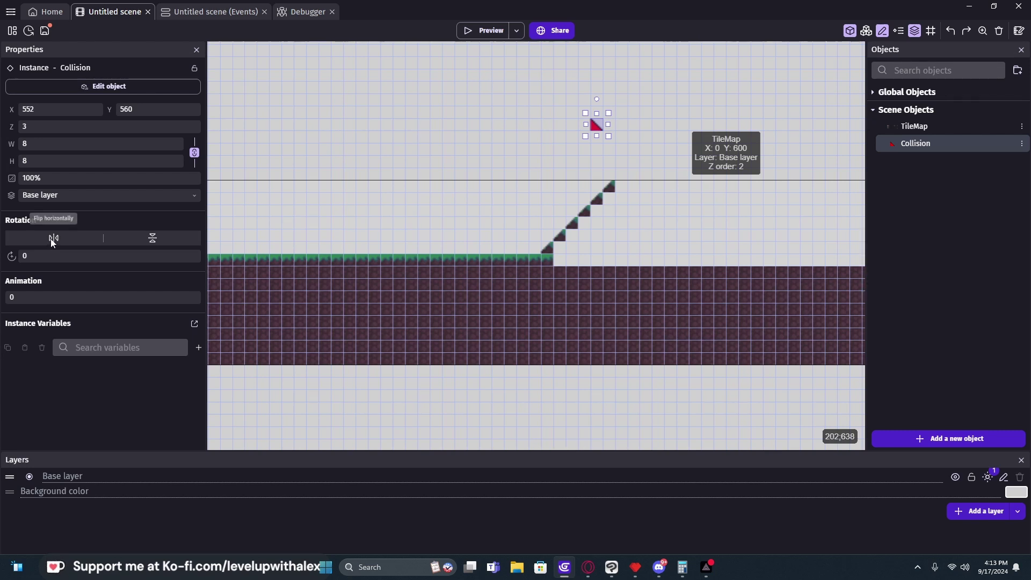
{"action": "left_click", "coordinate": [52, 238]}
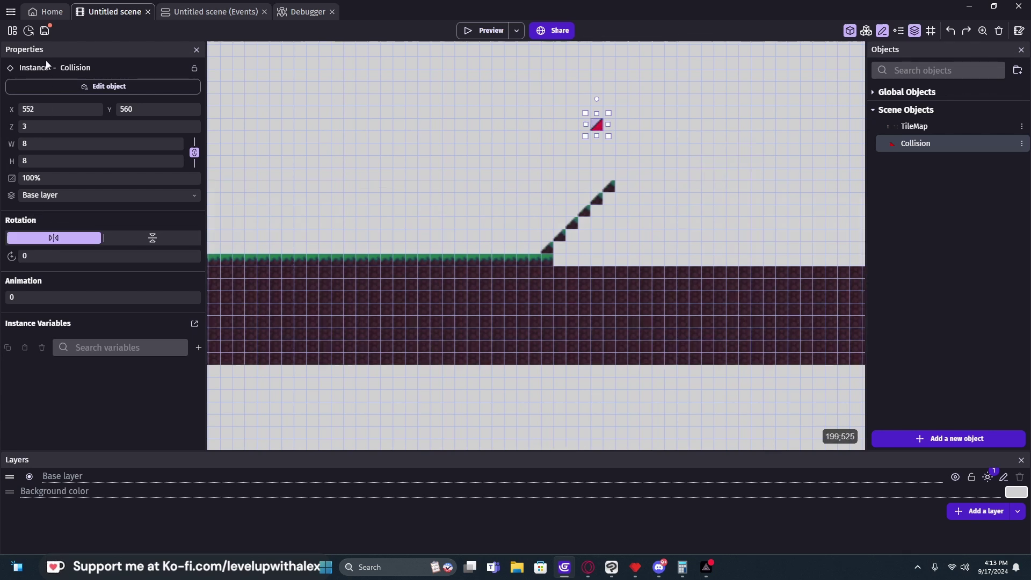
{"action": "left_click_drag", "start_coordinate": [598, 130], "coordinate": [571, 227]}
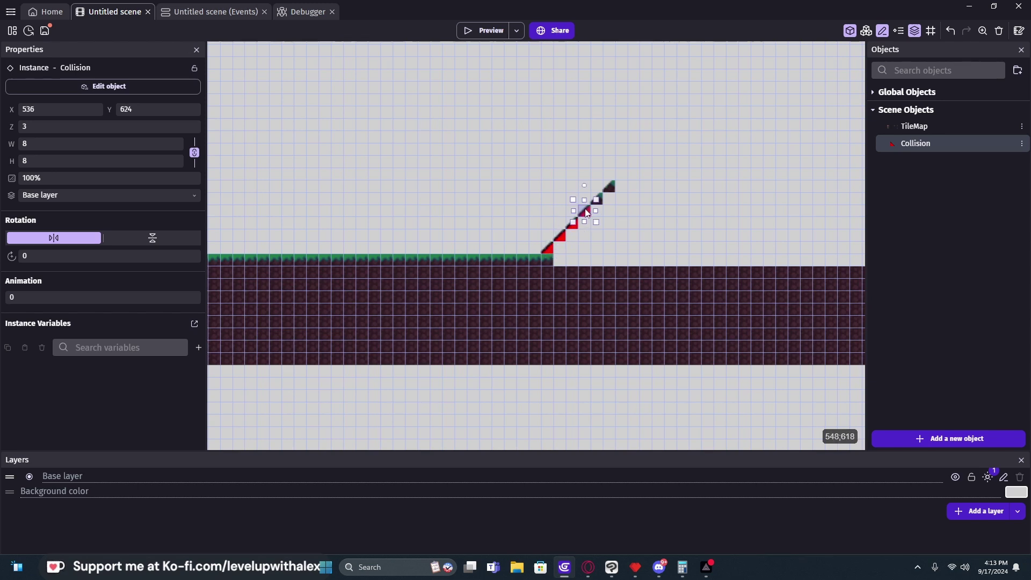
- Add Collision tiles on the remaining slope steps and select them all, lowest at 520, 640
{"action": "left_click_drag", "start_coordinate": [587, 213], "coordinate": [608, 197]}
{"action": "left_click", "coordinate": [563, 201]}
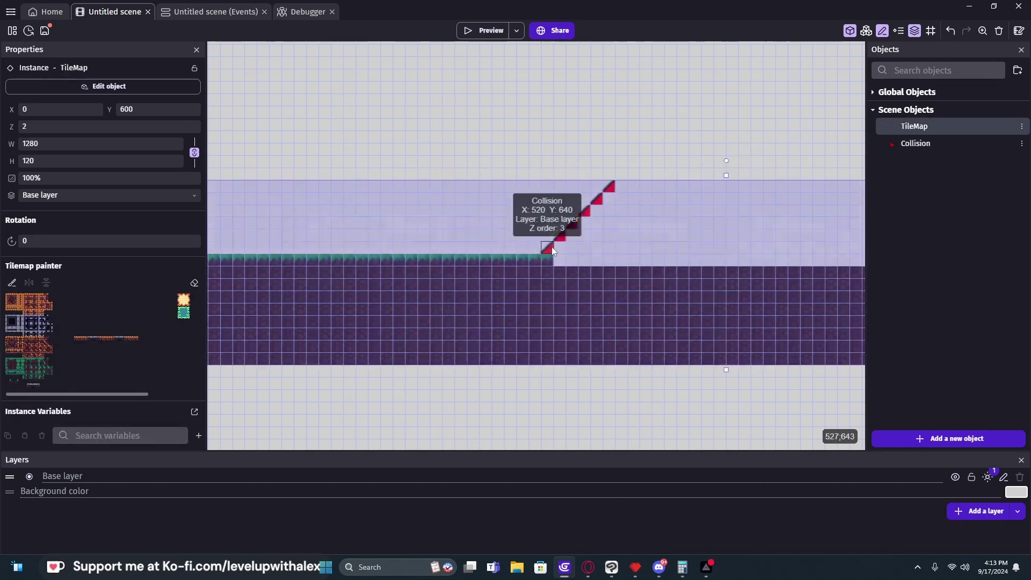
{"action": "left_click", "coordinate": [552, 248]}
{"action": "left_click", "coordinate": [584, 213], "text": "shift"}
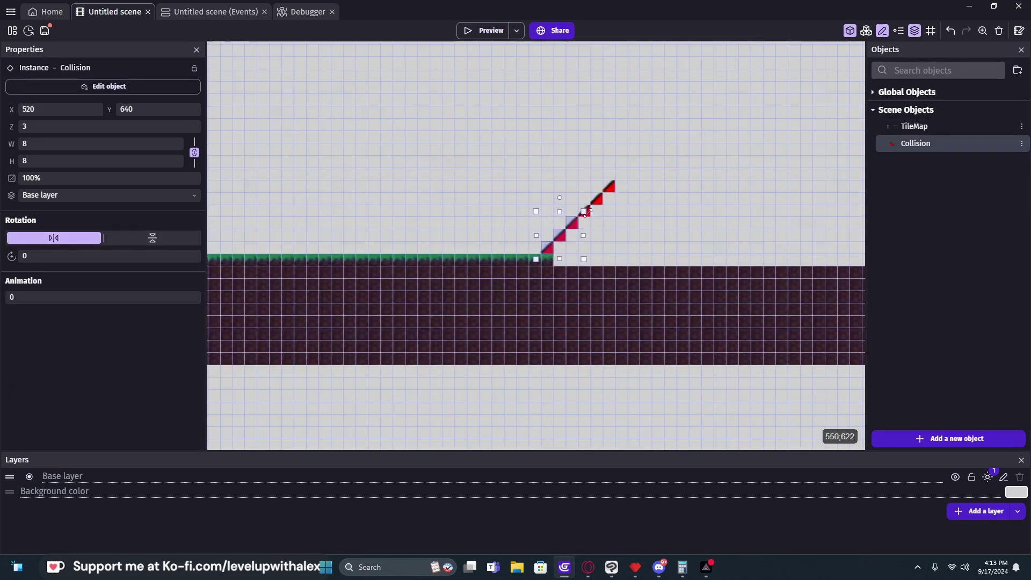
{"action": "left_click", "coordinate": [610, 189], "text": "shift"}
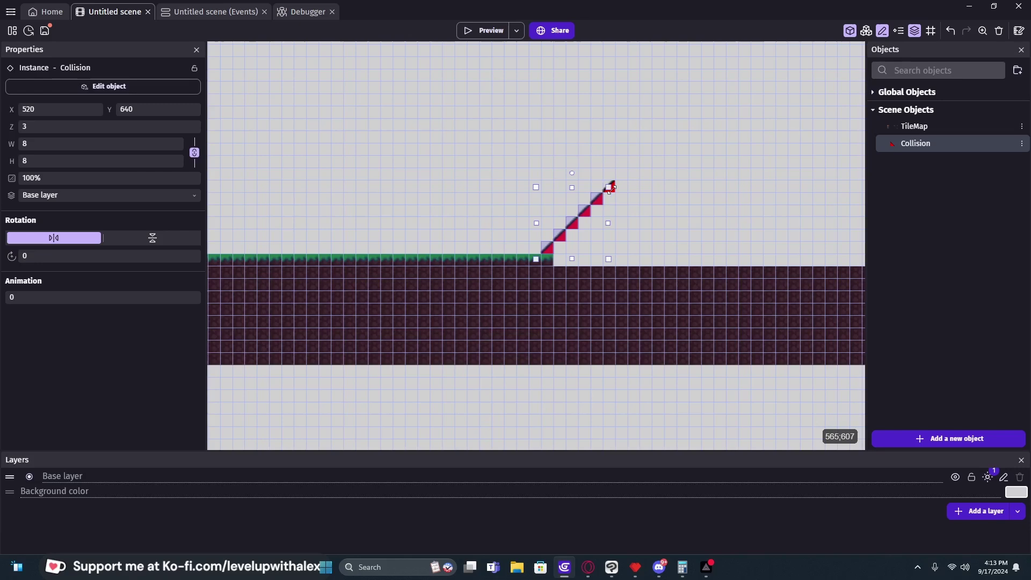
{"action": "left_click", "coordinate": [614, 186], "text": "shift"}
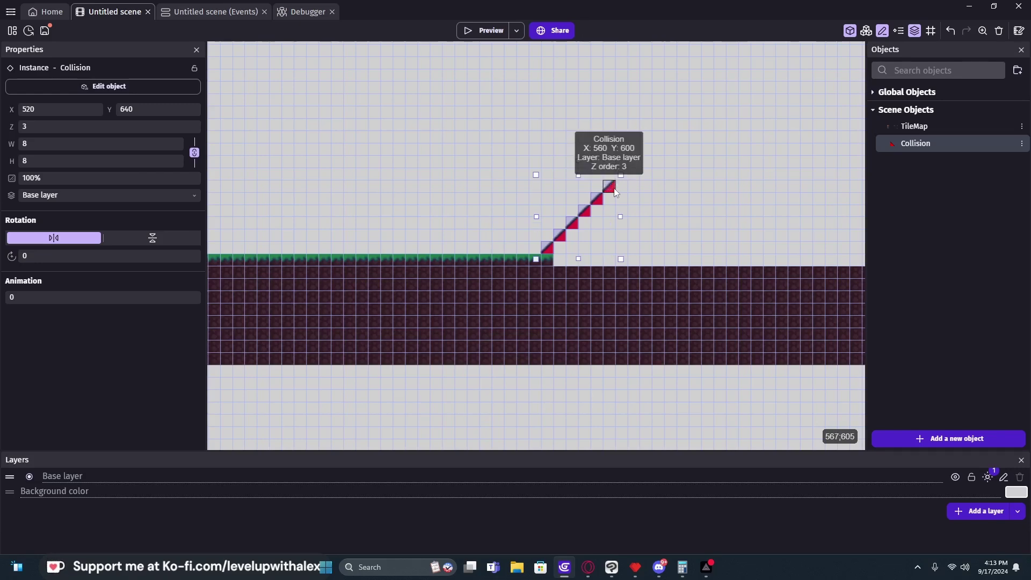
- Add the Platform behavior to the Collision object and apply it
{"action": "double_click", "coordinate": [939, 143]}
{"action": "left_click", "coordinate": [443, 59]}
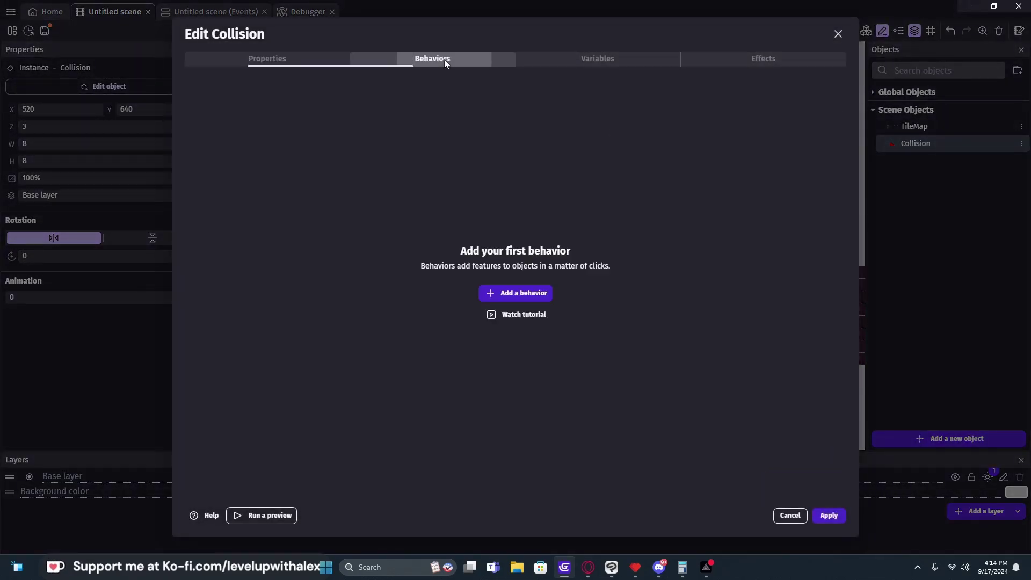
{"action": "left_click", "coordinate": [522, 291]}
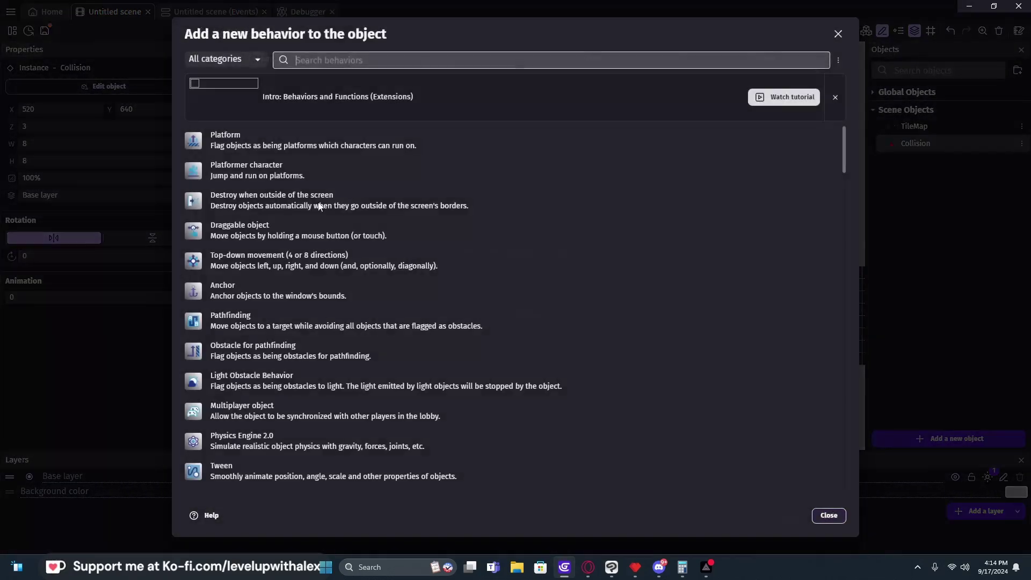
{"action": "left_click", "coordinate": [264, 147]}
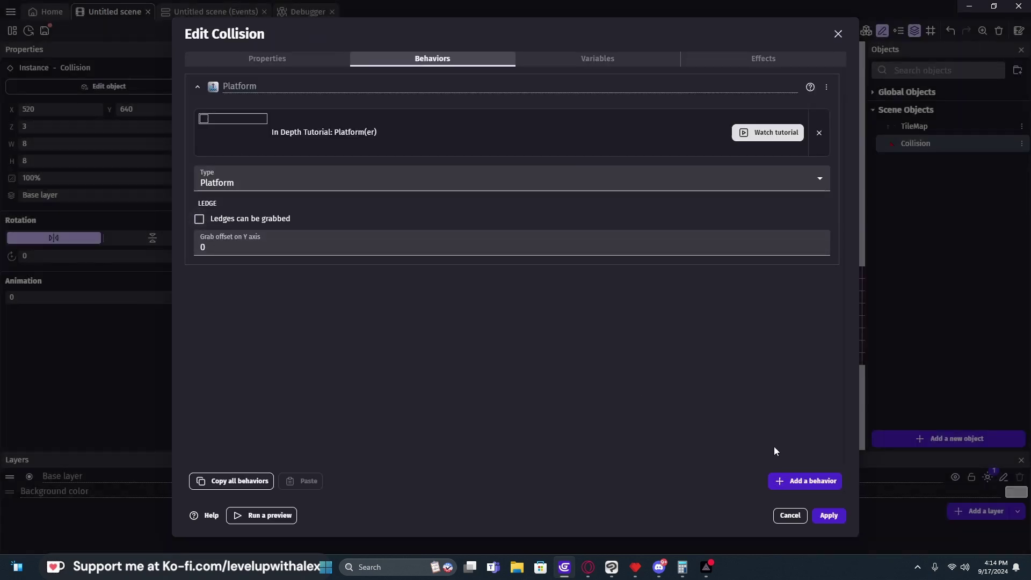
{"action": "left_click", "coordinate": [829, 515]}
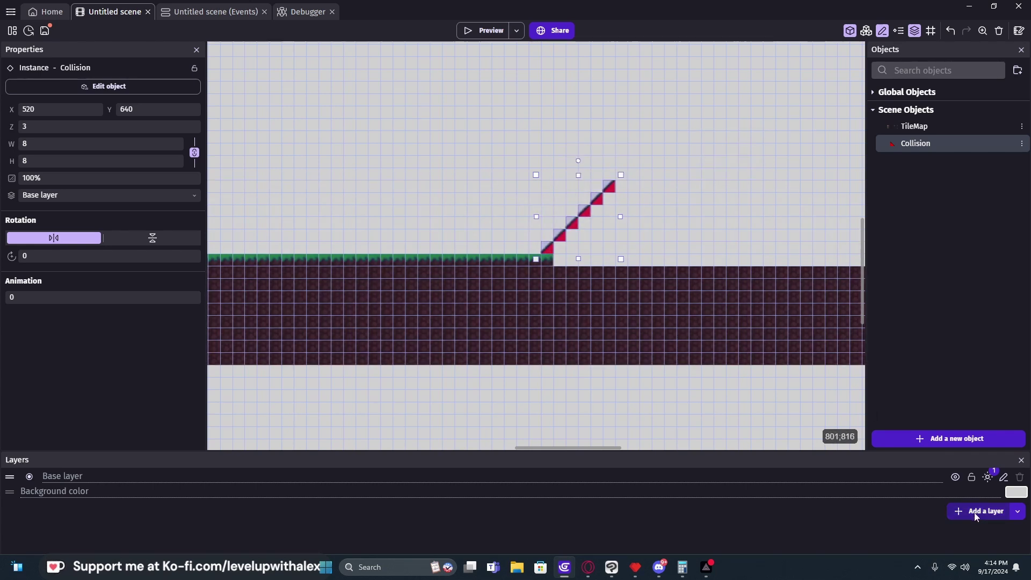
- Add a new scene layer named Collision
{"action": "left_click", "coordinate": [976, 515]}
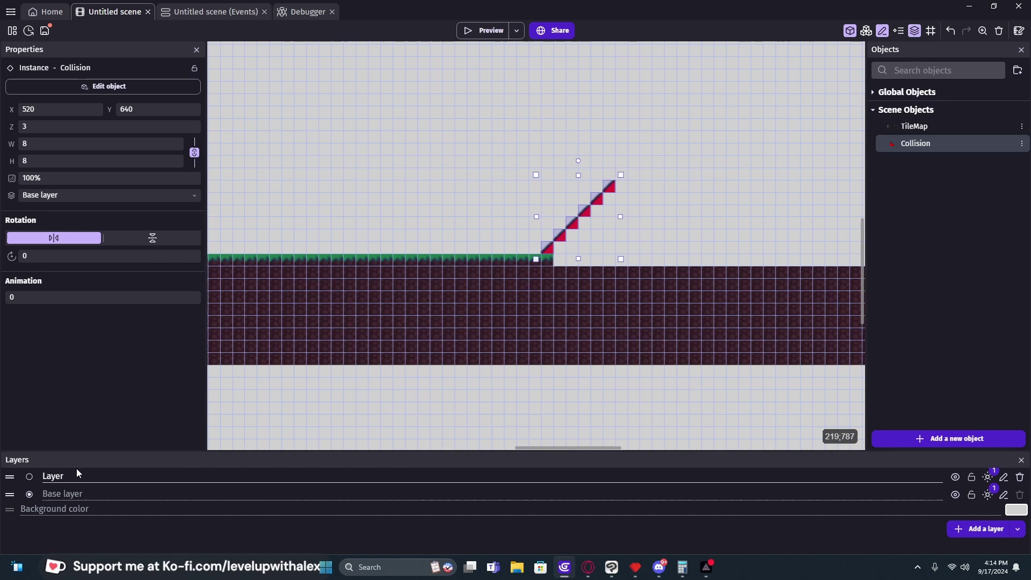
{"action": "double_click", "coordinate": [59, 475]}
{"action": "type", "text": "Collision"}
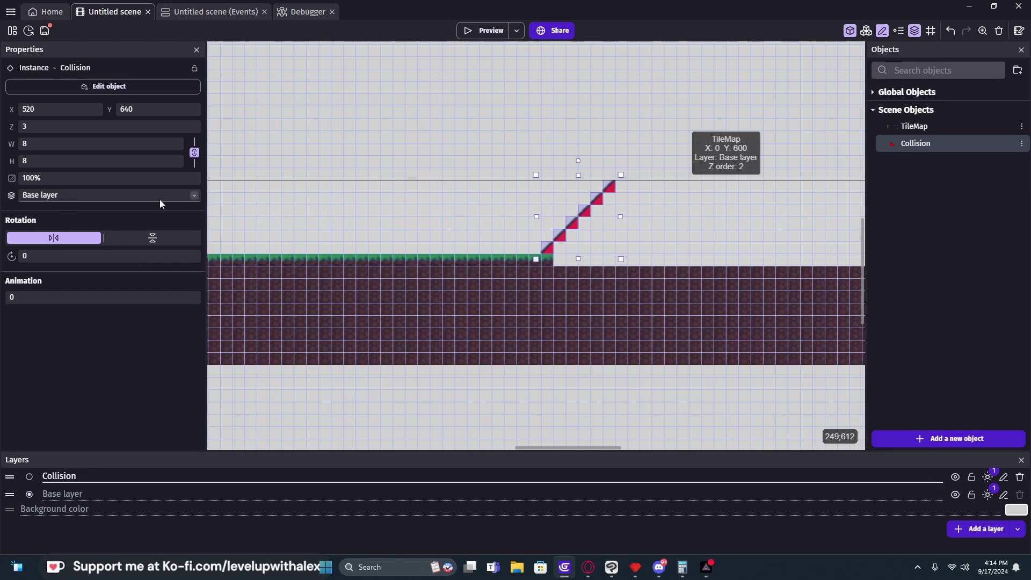
- Move the selected Collision tiles onto the Collision layer and hide that layer
{"action": "left_click", "coordinate": [107, 195]}
{"action": "left_click", "coordinate": [102, 217]}
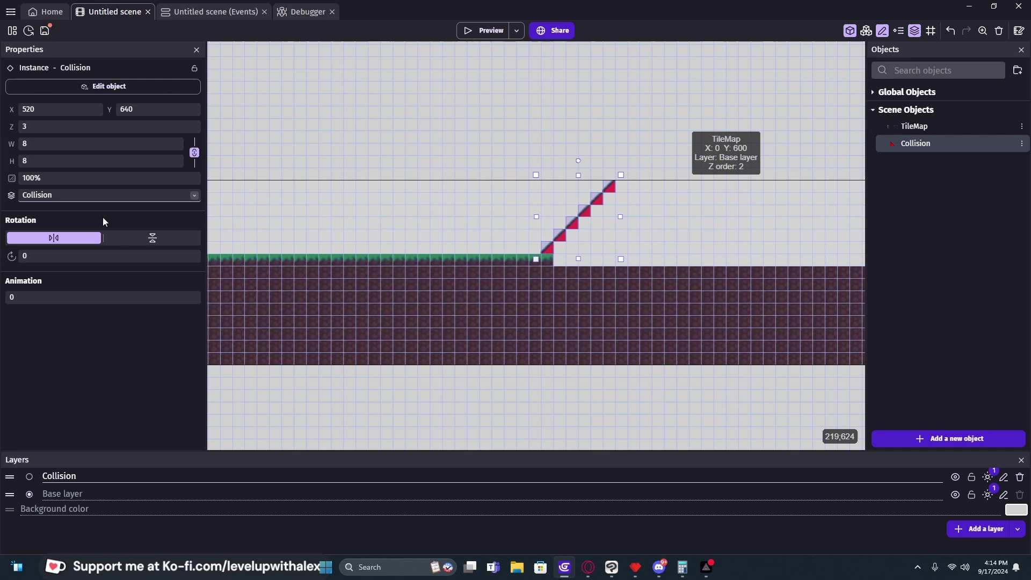
{"action": "left_click", "coordinate": [955, 478]}
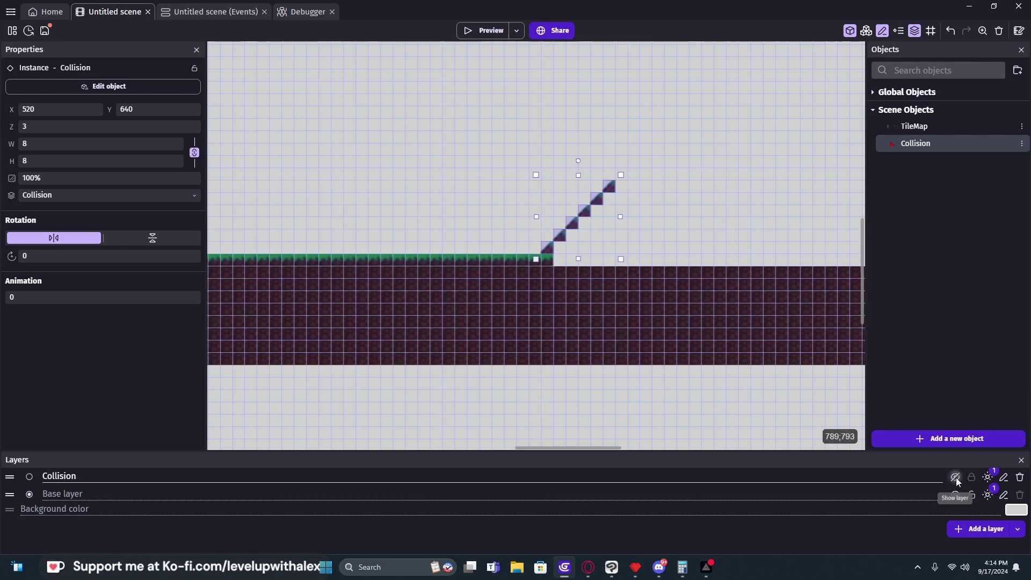
{"action": "scroll", "coordinate": [382, 121], "scroll_direction": "down", "scroll_amount": 1, "text": "ctrl"}
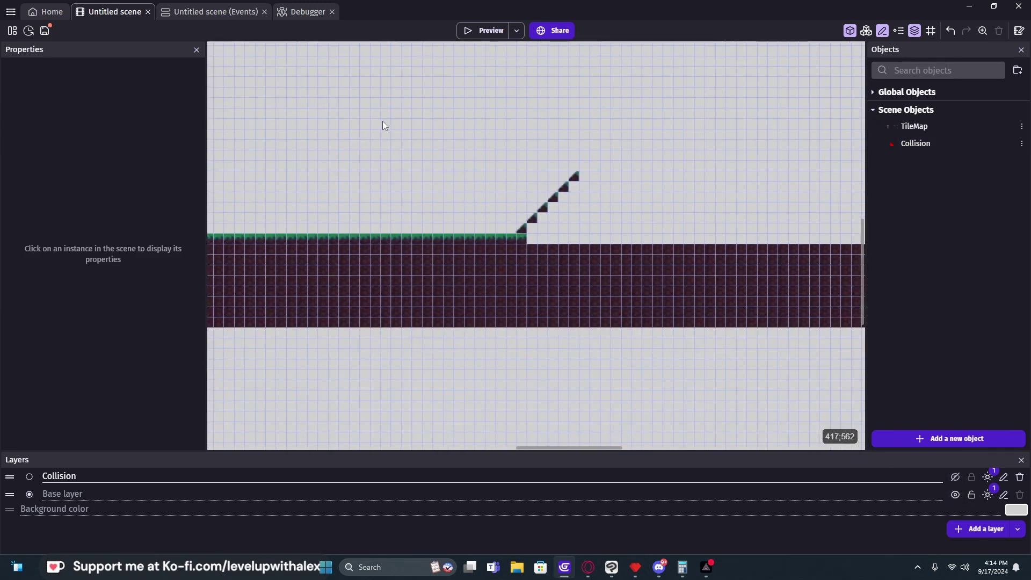
{"action": "middle_click_drag", "start_coordinate": [382, 121], "coordinate": [483, 154]}
{"action": "middle_click_drag", "start_coordinate": [514, 203], "coordinate": [667, 180]}
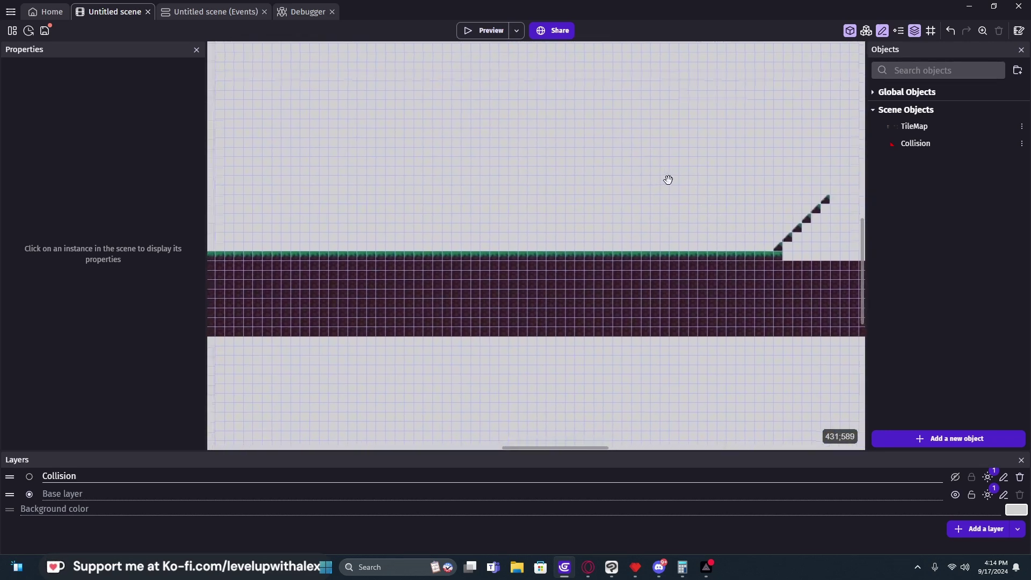
{"action": "scroll", "coordinate": [621, 177], "scroll_direction": "down", "scroll_amount": 1, "text": "ctrl"}
- Preview the level with the hidden collision slope, then close the preview window
{"action": "left_click", "coordinate": [488, 33]}
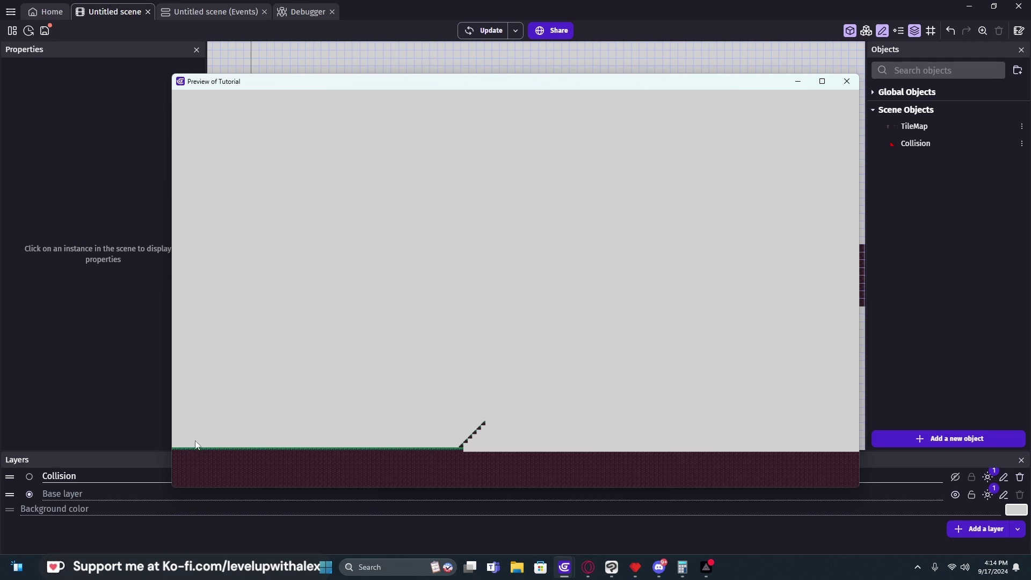
{"action": "left_click", "coordinate": [846, 81]}
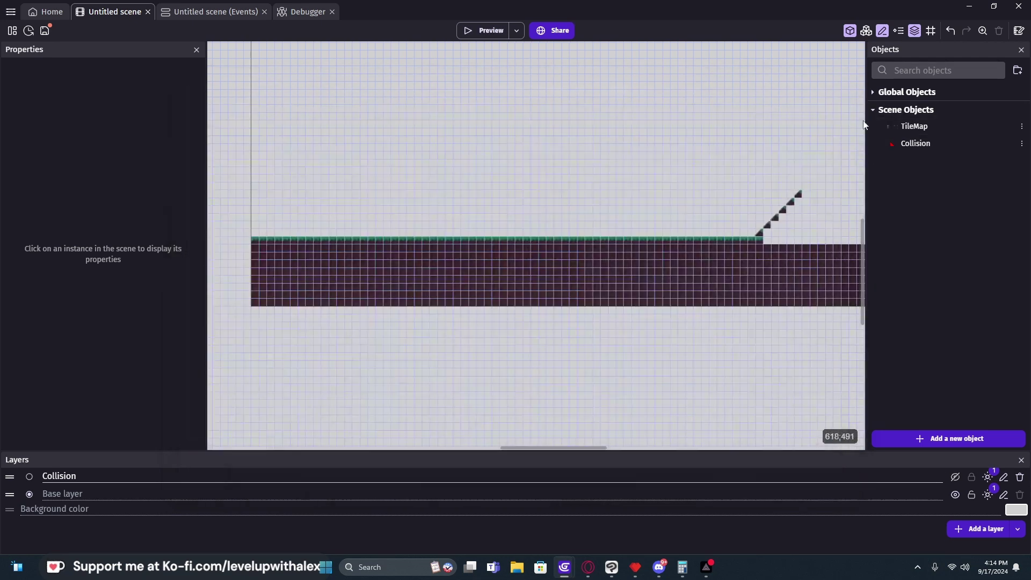
- Create a new Sprite object named Player
{"action": "left_click", "coordinate": [930, 439]}
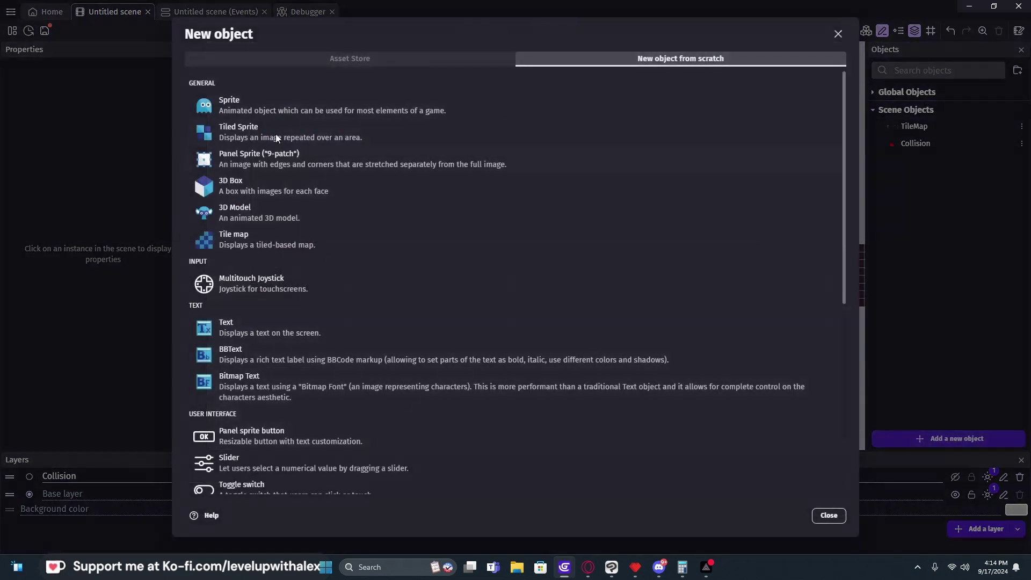
{"action": "left_click", "coordinate": [252, 106]}
{"action": "left_click_drag", "start_coordinate": [280, 90], "coordinate": [162, 82]}
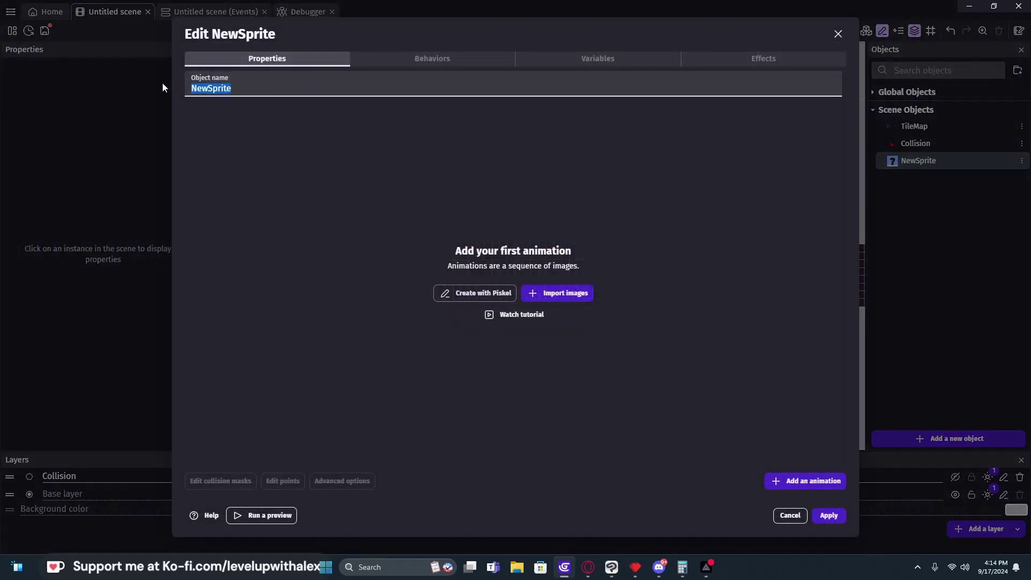
{"action": "type", "text": "Player"}
- Give Player the Platformer character behavior and drop an instance into the scene
{"action": "left_click", "coordinate": [398, 60]}
{"action": "left_click", "coordinate": [497, 292]}
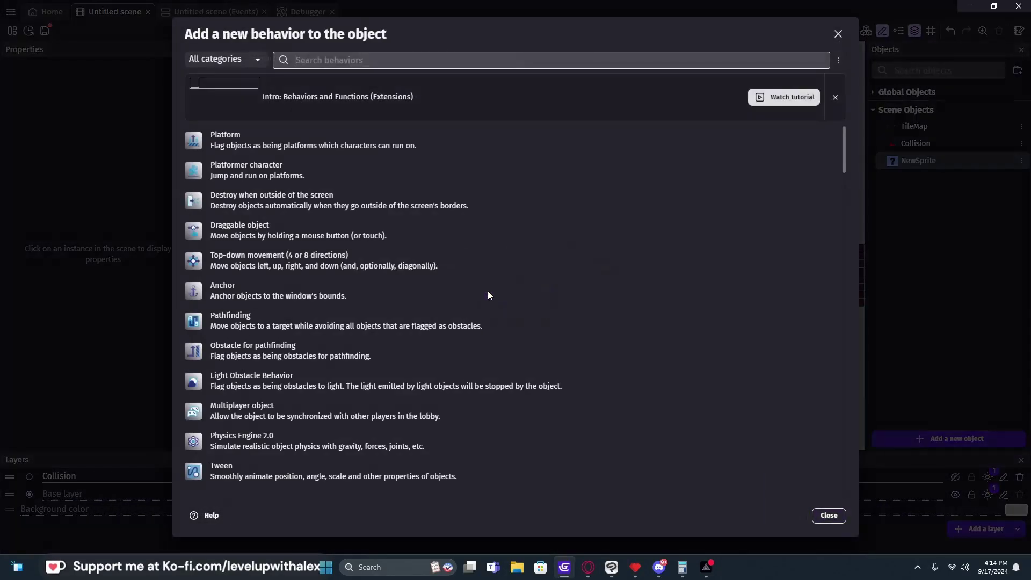
{"action": "left_click", "coordinate": [273, 175]}
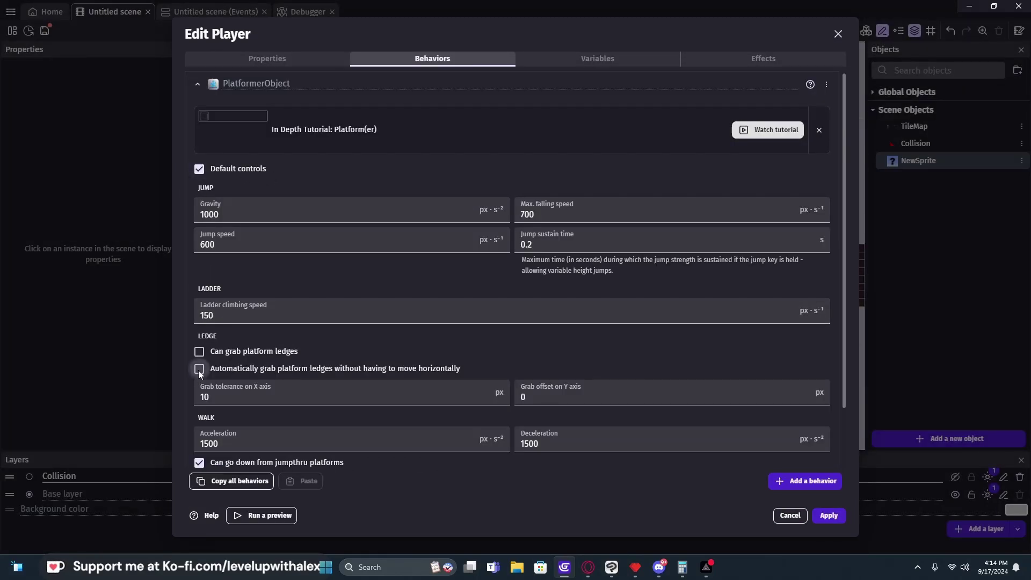
{"action": "left_click", "coordinate": [828, 516]}
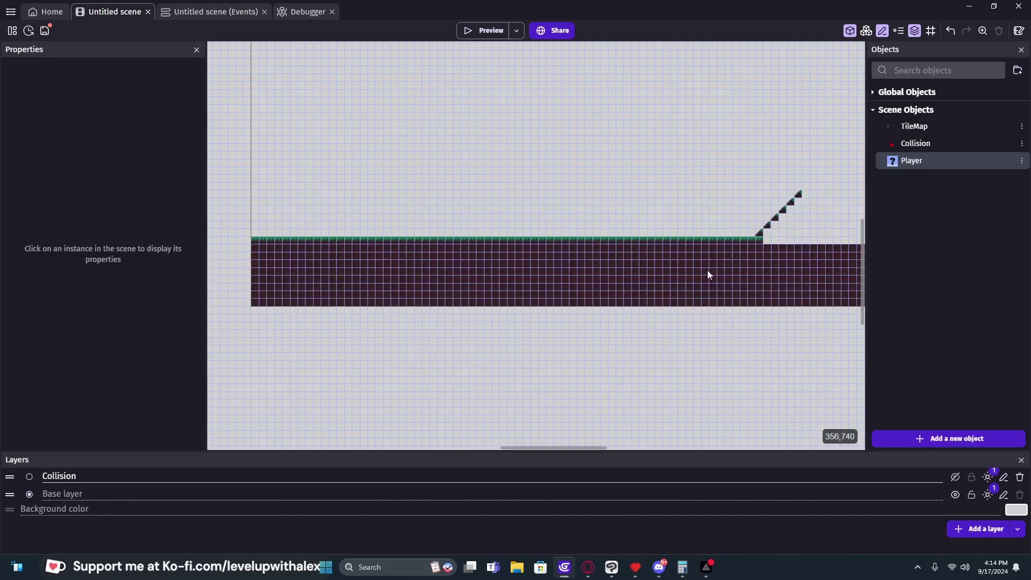
{"action": "left_click_drag", "start_coordinate": [929, 159], "coordinate": [369, 175]}
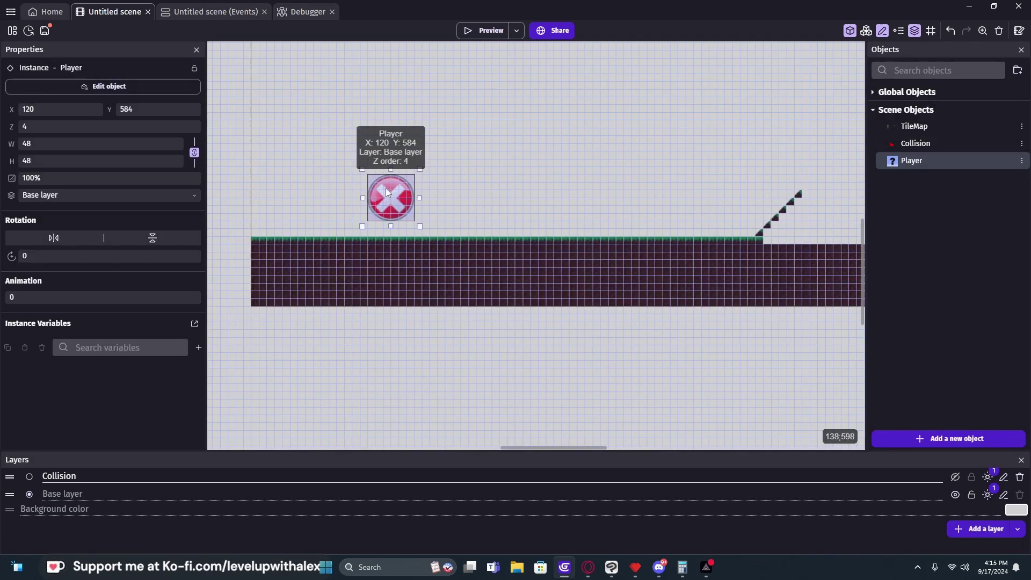
- Add an animation using a blue player image from the asset store, and move Player left
{"action": "double_click", "coordinate": [386, 187]}
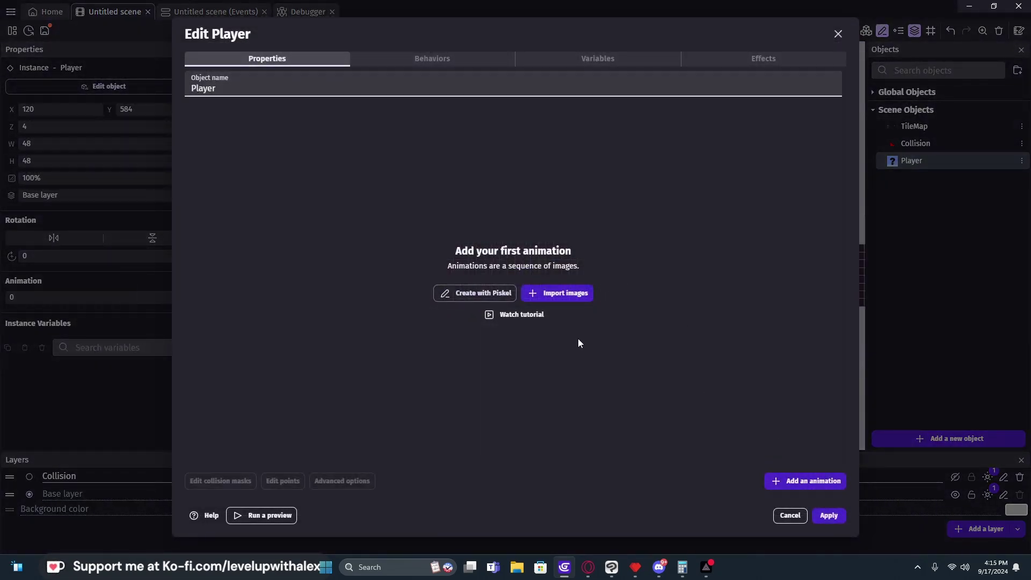
{"action": "left_click", "coordinate": [783, 480]}
{"action": "left_click", "coordinate": [833, 172]}
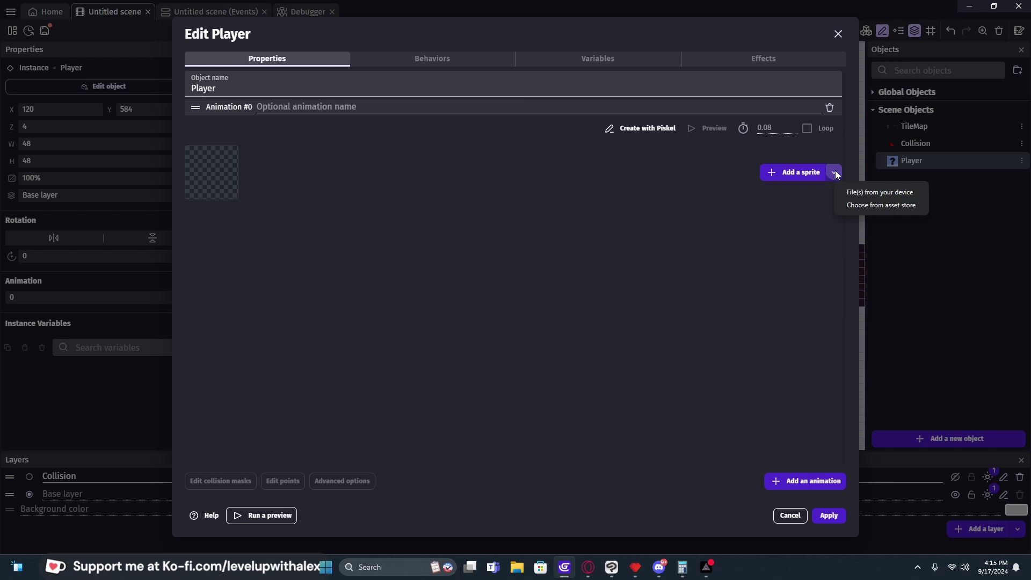
{"action": "left_click", "coordinate": [866, 206]}
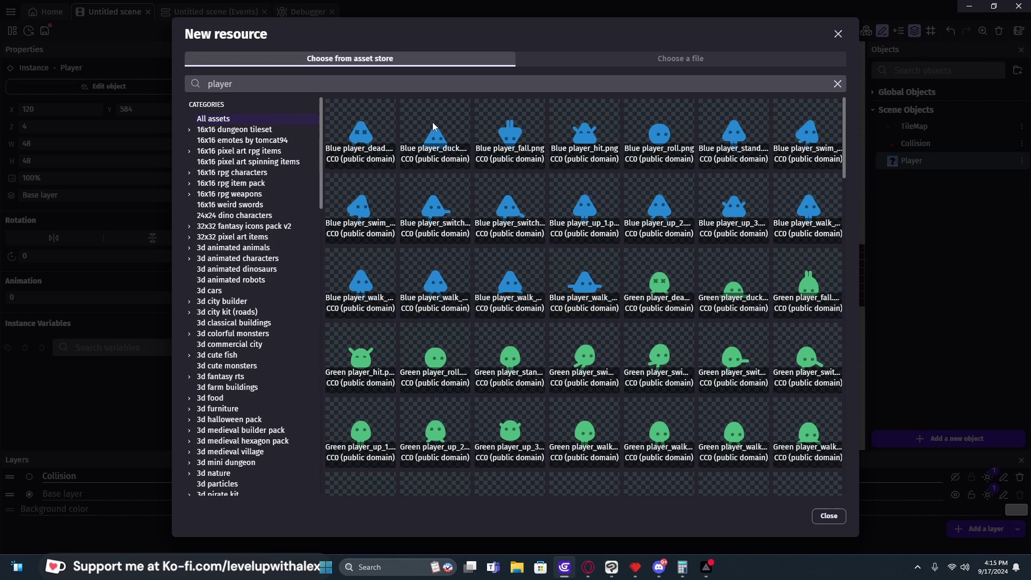
{"action": "left_click", "coordinate": [369, 275]}
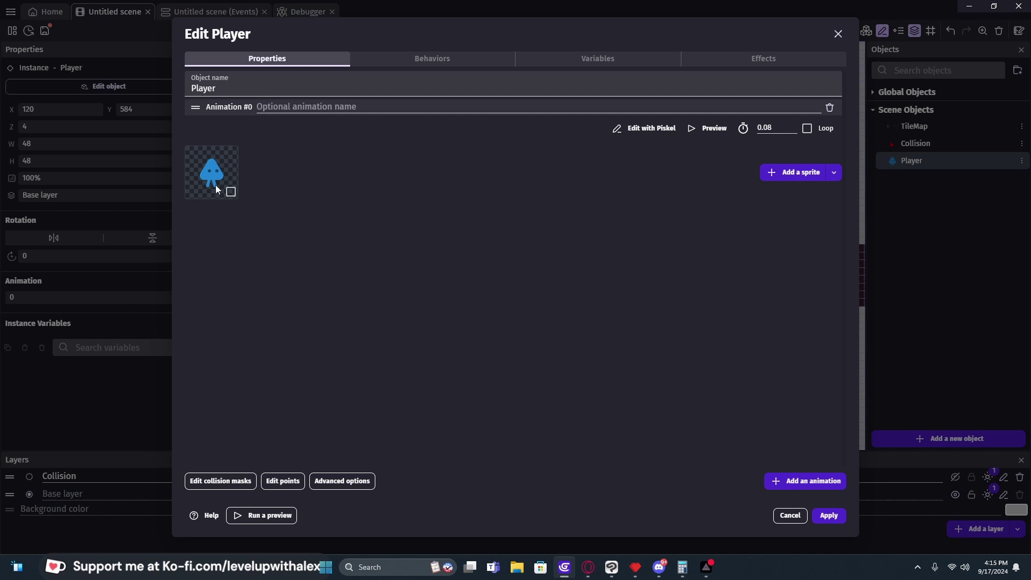
{"action": "left_click", "coordinate": [835, 514]}
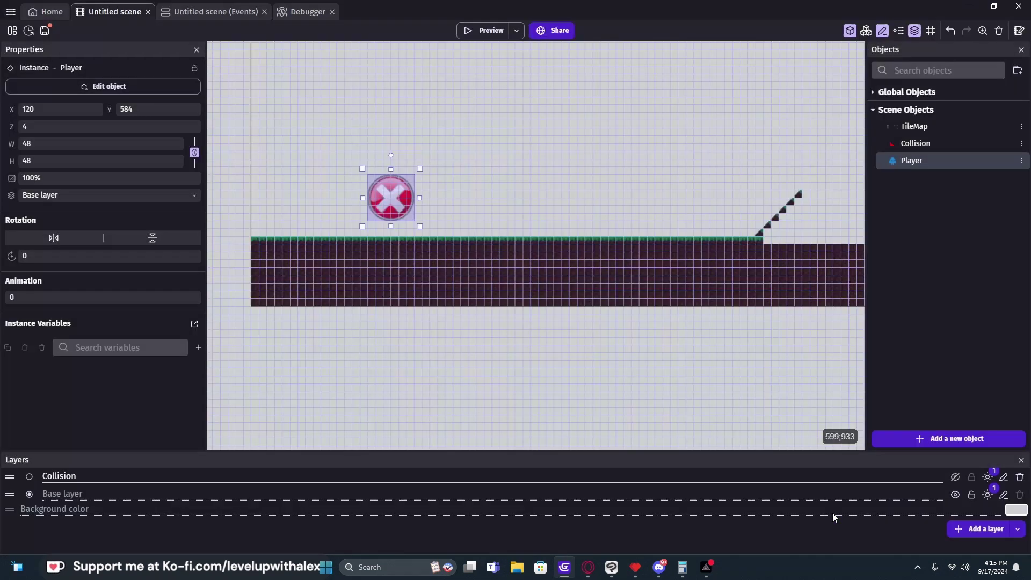
{"action": "left_click_drag", "start_coordinate": [400, 203], "coordinate": [317, 206]}
- Move Player's origin point to the sprite's bottom centre (33.5, 53.5)
{"action": "double_click", "coordinate": [317, 209]}
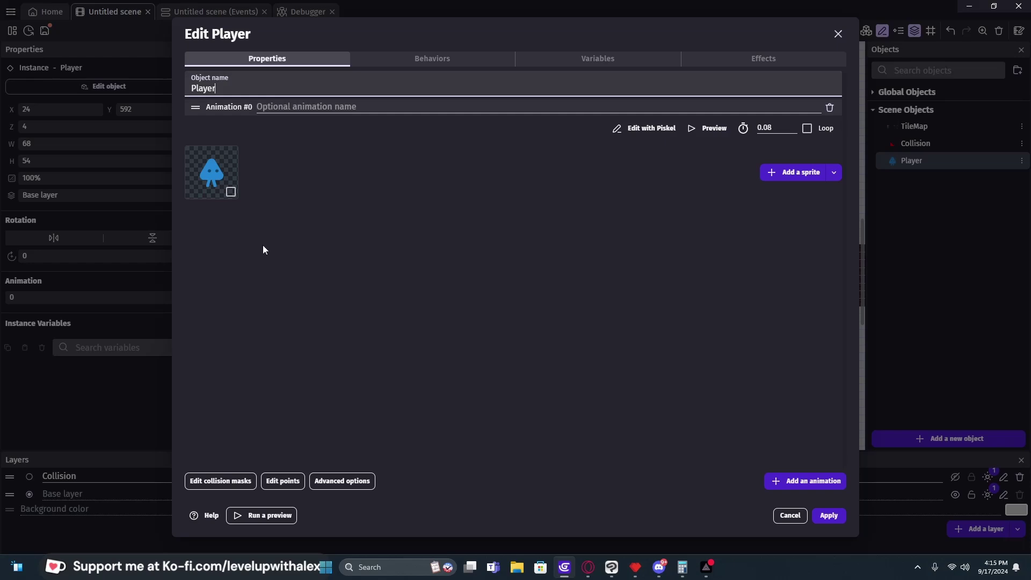
{"action": "left_click", "coordinate": [220, 480]}
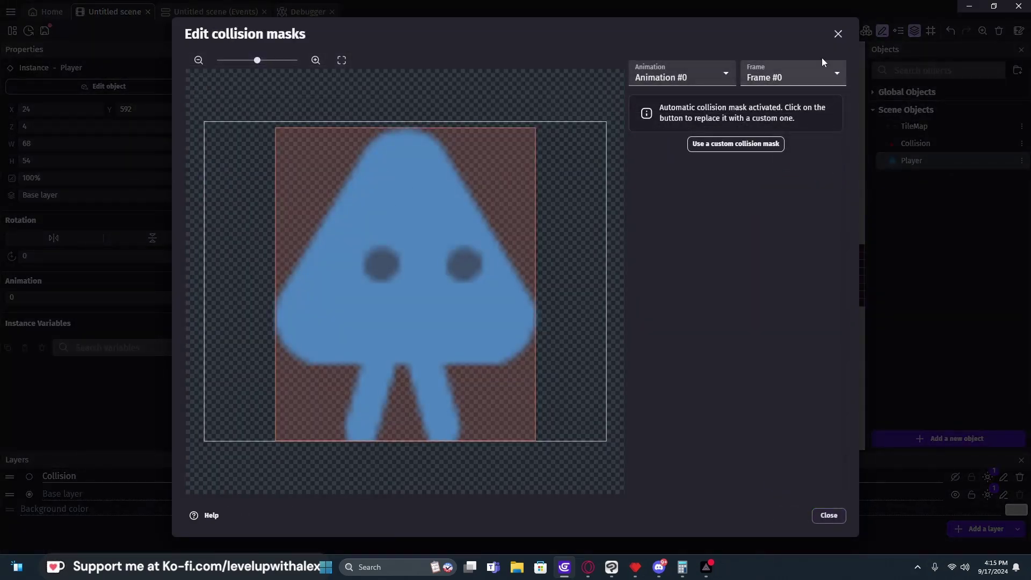
{"action": "key", "text": "Escape"}
{"action": "left_click", "coordinate": [283, 480]}
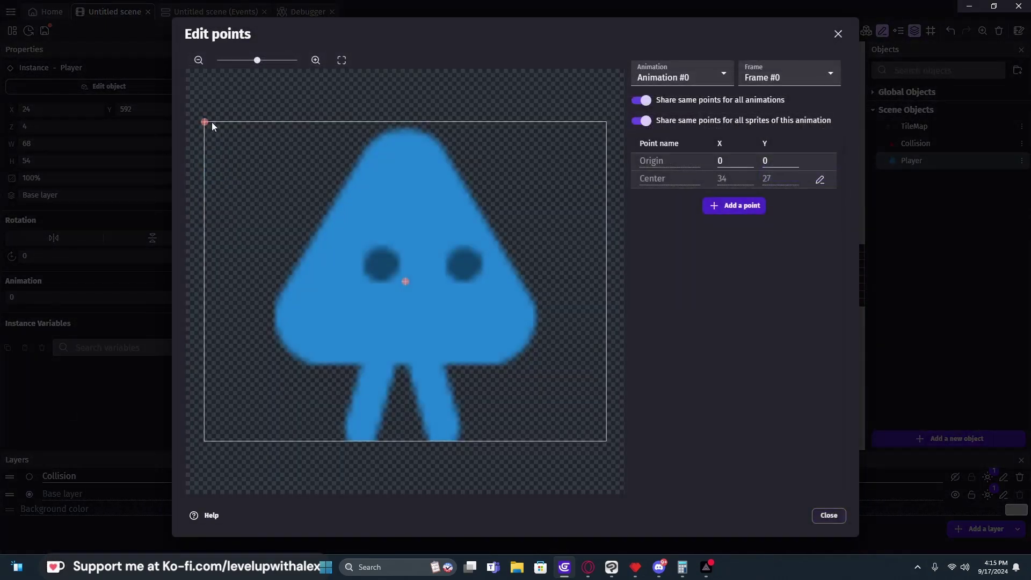
{"action": "left_click_drag", "start_coordinate": [402, 440], "coordinate": [406, 439]}
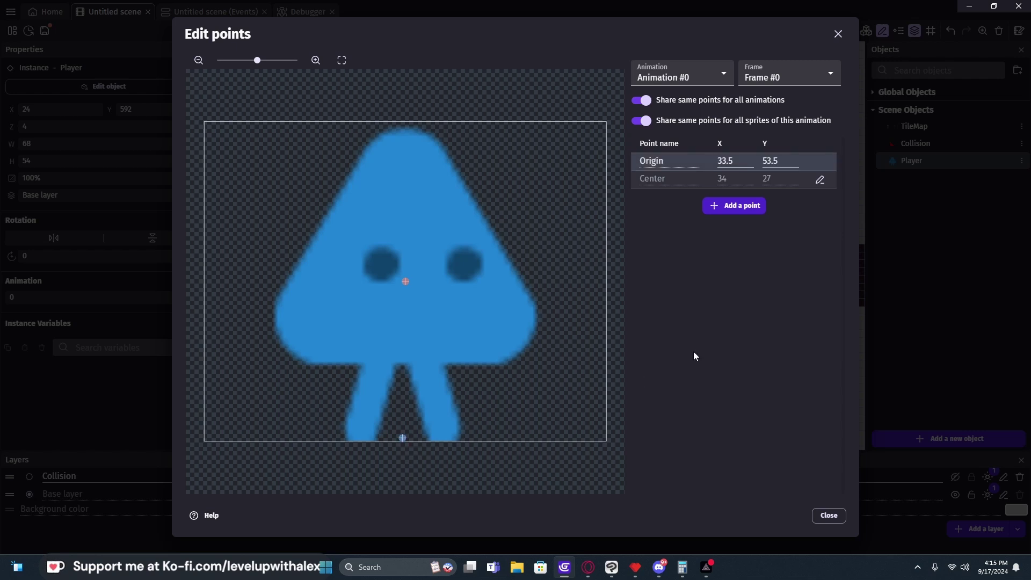
{"action": "left_click", "coordinate": [829, 515]}
- Place Player on the ground at 42, 646 and test-walk it right up the slope
{"action": "left_click", "coordinate": [830, 514]}
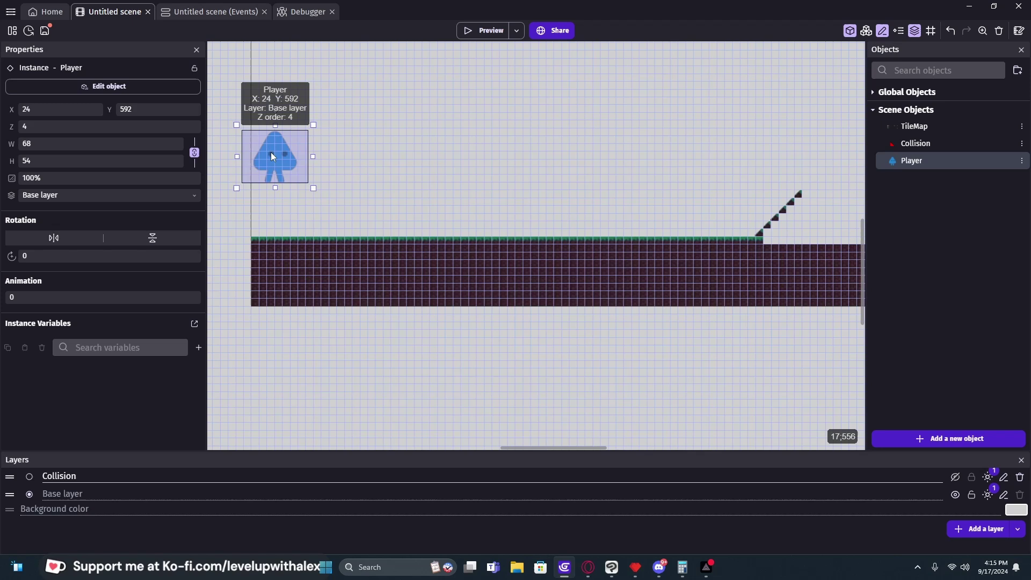
{"action": "left_click_drag", "start_coordinate": [270, 150], "coordinate": [302, 226]}
{"action": "left_click", "coordinate": [486, 33]}
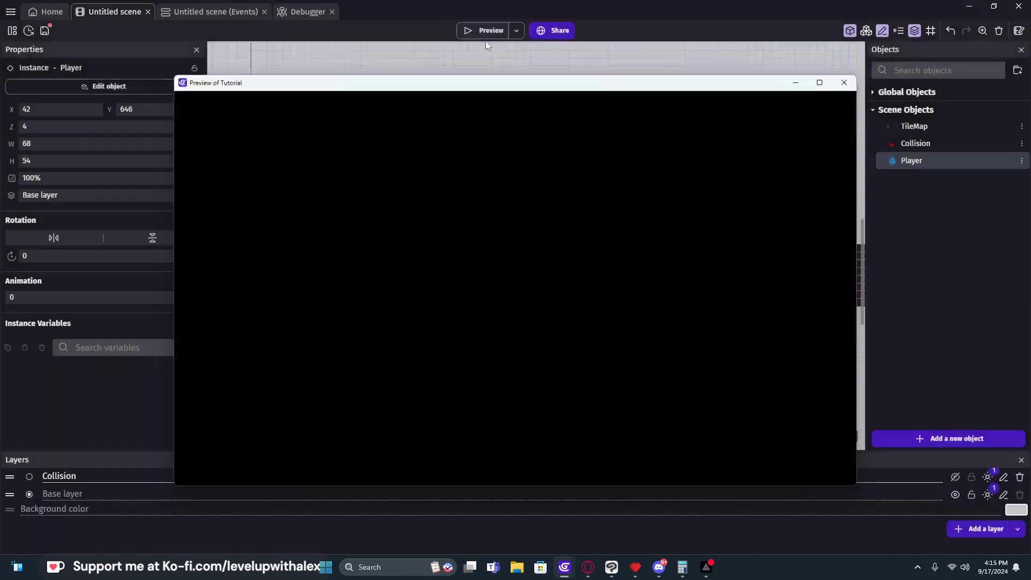
{"action": "key", "text": "Right"}
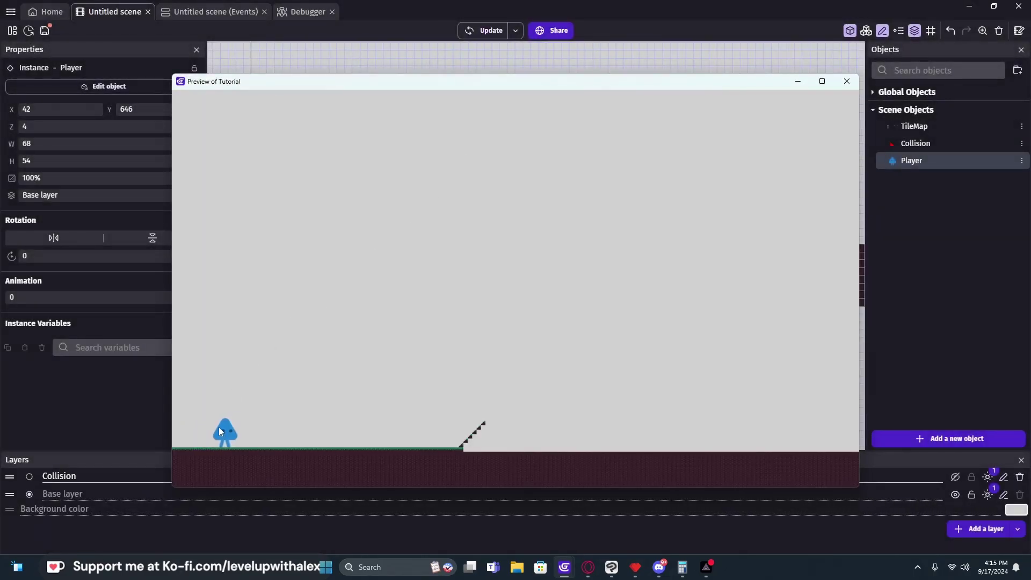
{"action": "key", "text": "Right"}
{"action": "key", "text": "Right"}
{"action": "key", "text": "Right"}
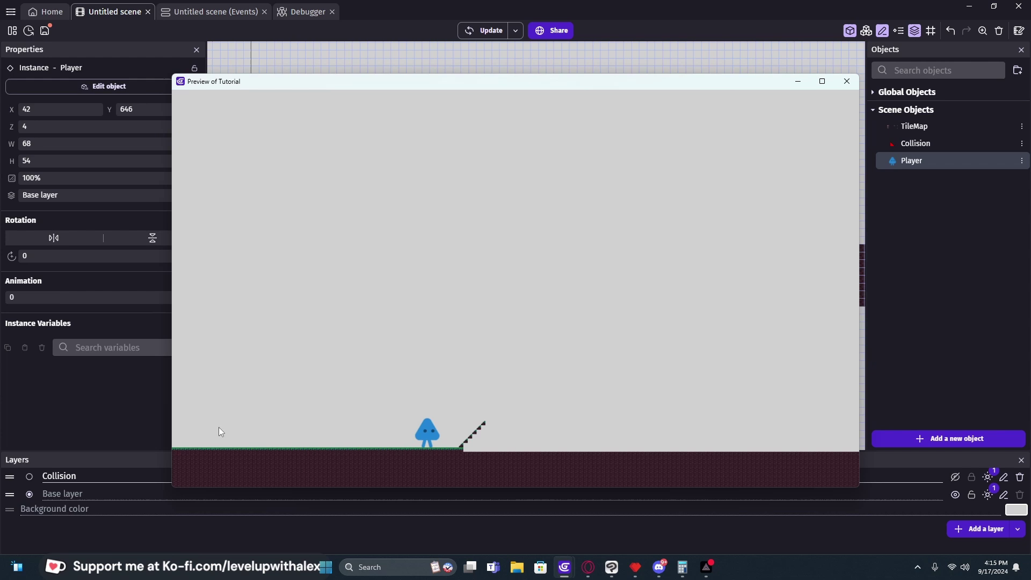
- Close the test run and delete the Collision layer along with its collision tiles
{"action": "left_click", "coordinate": [848, 84]}
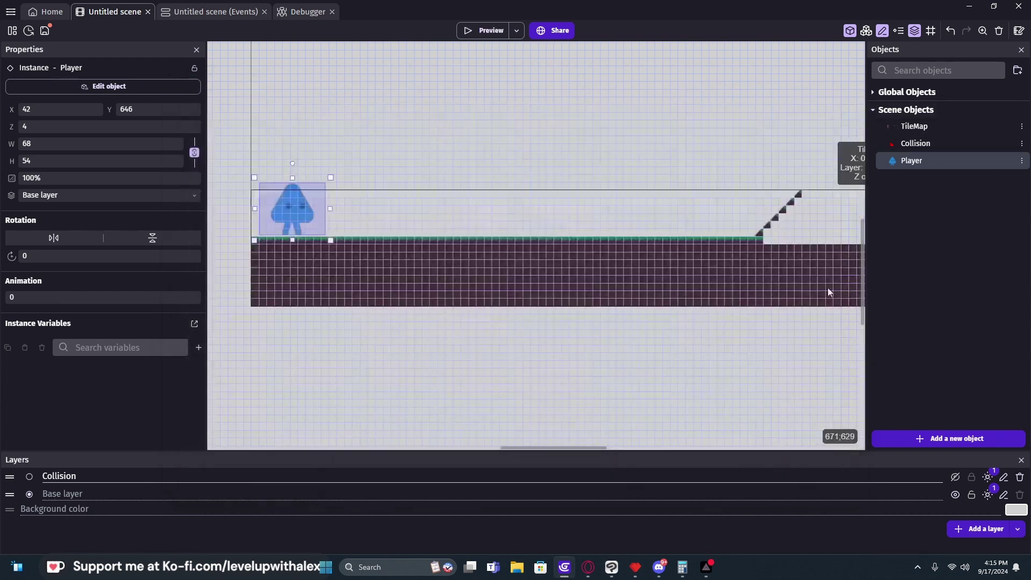
{"action": "left_click", "coordinate": [760, 234]}
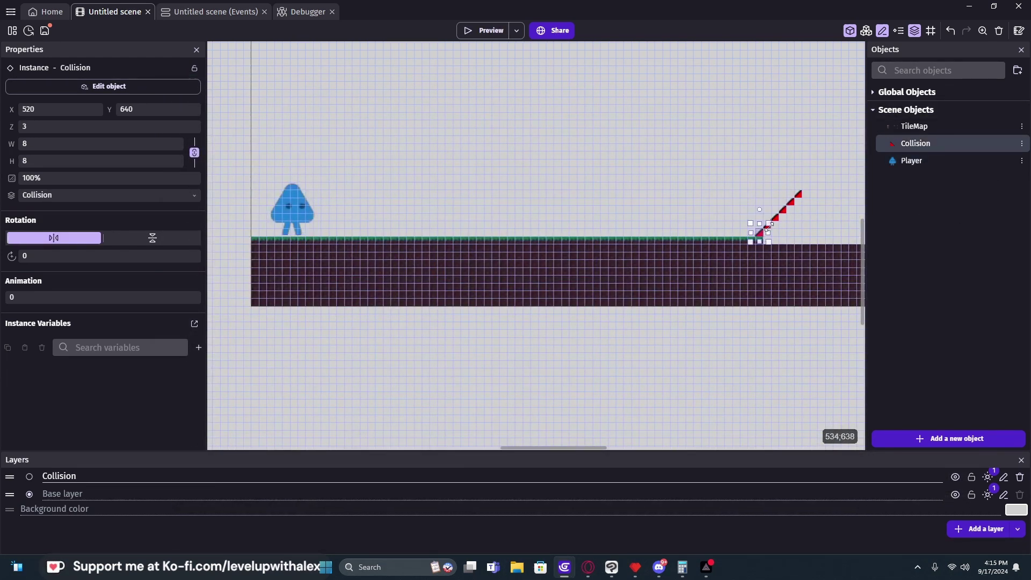
{"action": "scroll", "coordinate": [767, 228], "scroll_direction": "right", "scroll_amount": 5}
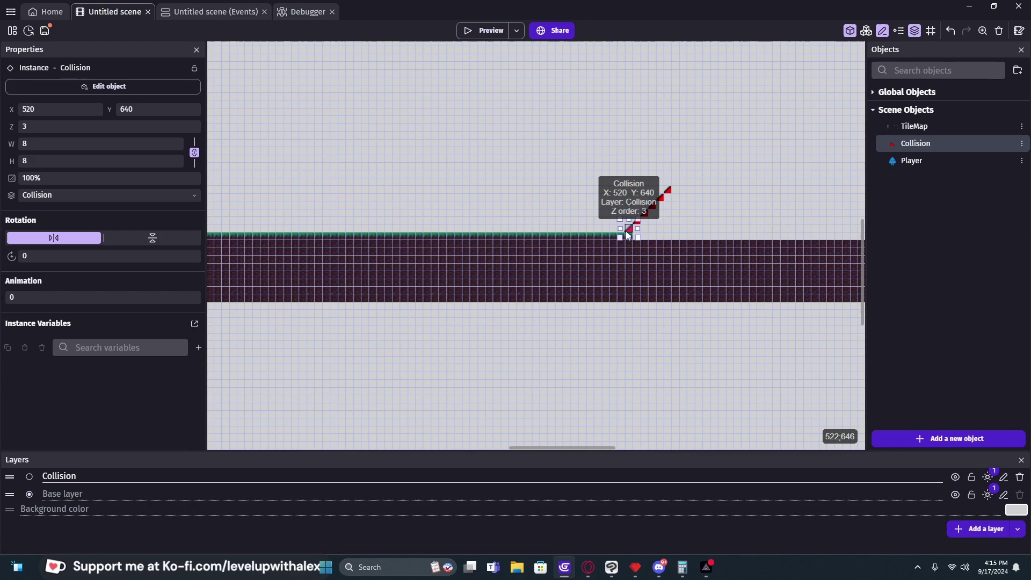
{"action": "scroll", "coordinate": [628, 235], "scroll_direction": "up", "scroll_amount": 1, "text": "ctrl"}
{"action": "left_click", "coordinate": [1019, 476]}
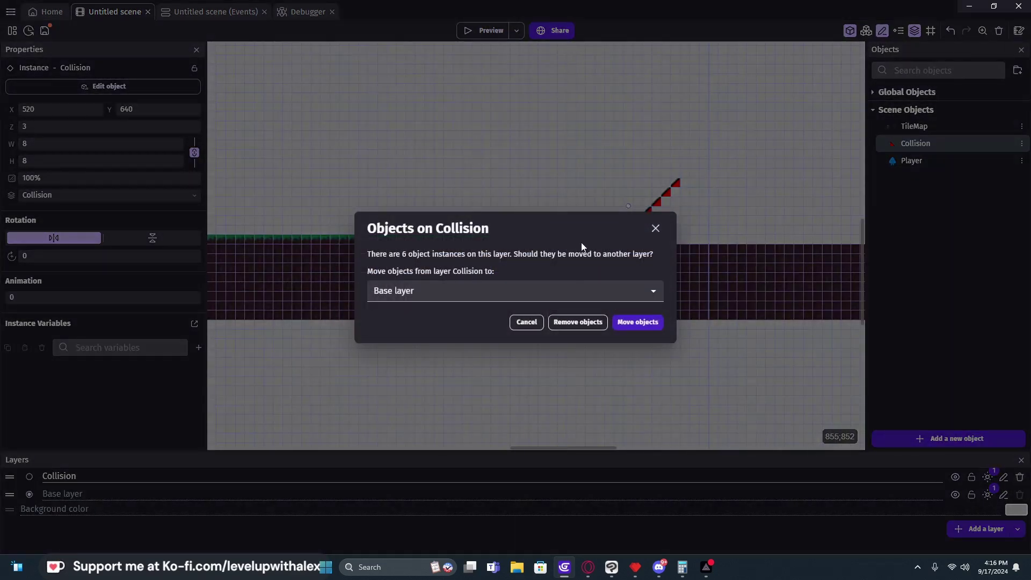
{"action": "left_click", "coordinate": [565, 323]}
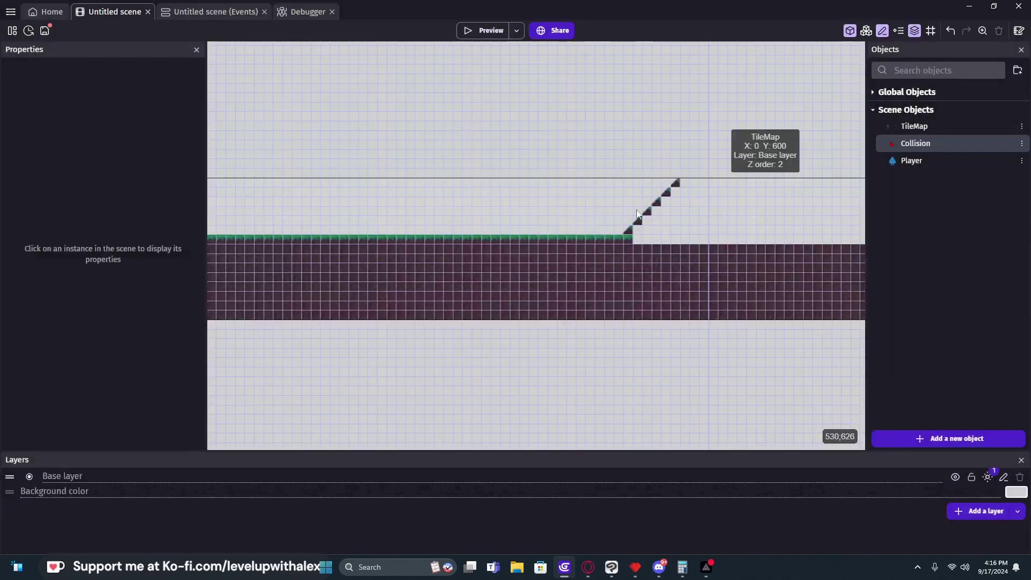
- Select the TileMap instance and open the TileMap object's settings
{"action": "left_click", "coordinate": [637, 214]}
{"action": "scroll", "coordinate": [568, 200], "scroll_direction": "down", "scroll_amount": 1, "text": "ctrl"}
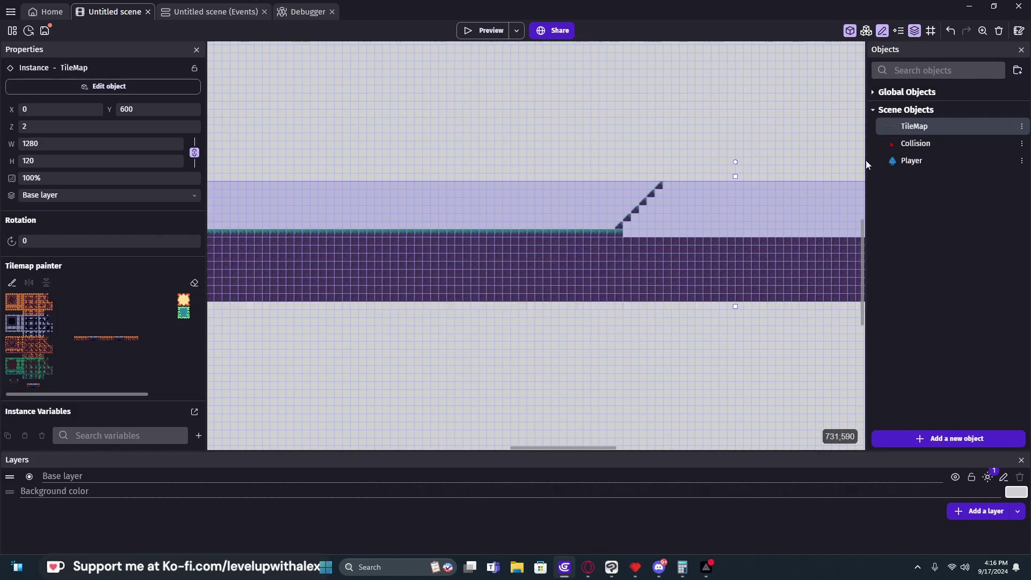
{"action": "double_click", "coordinate": [924, 128]}
- Enable a hit box on the small red tile, apply it, and start a preview
{"action": "left_click", "coordinate": [200, 409]}
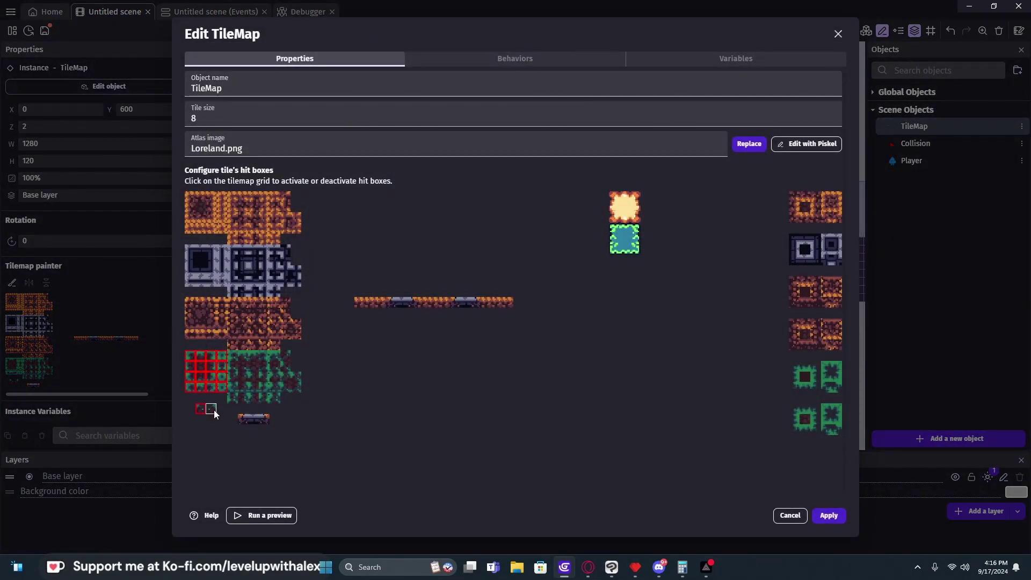
{"action": "left_click", "coordinate": [828, 515]}
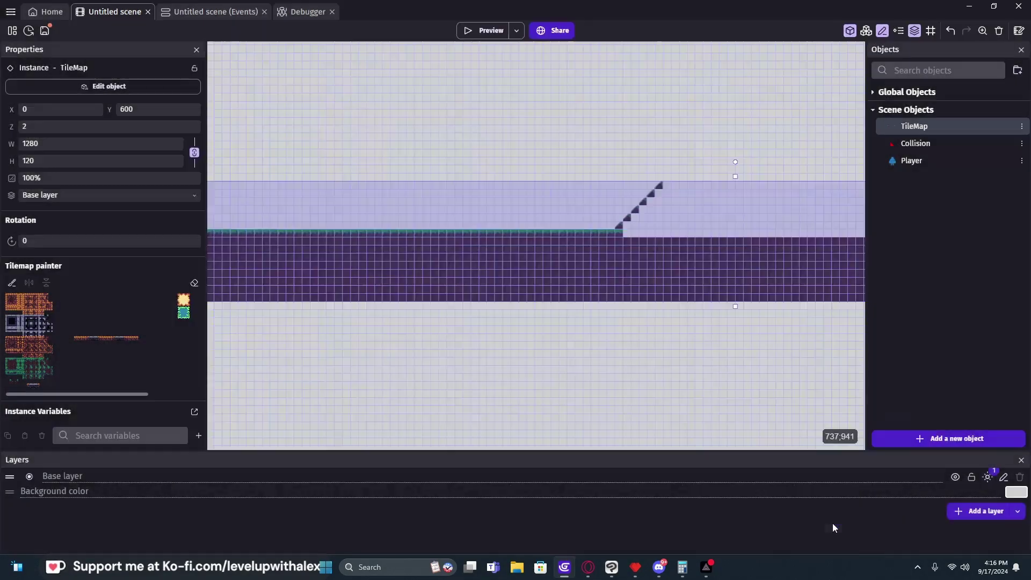
{"action": "left_click", "coordinate": [491, 30]}
- Walk and jump the player toward the slope with arrow keys and space, then close the preview
{"action": "key", "text": "Right"}
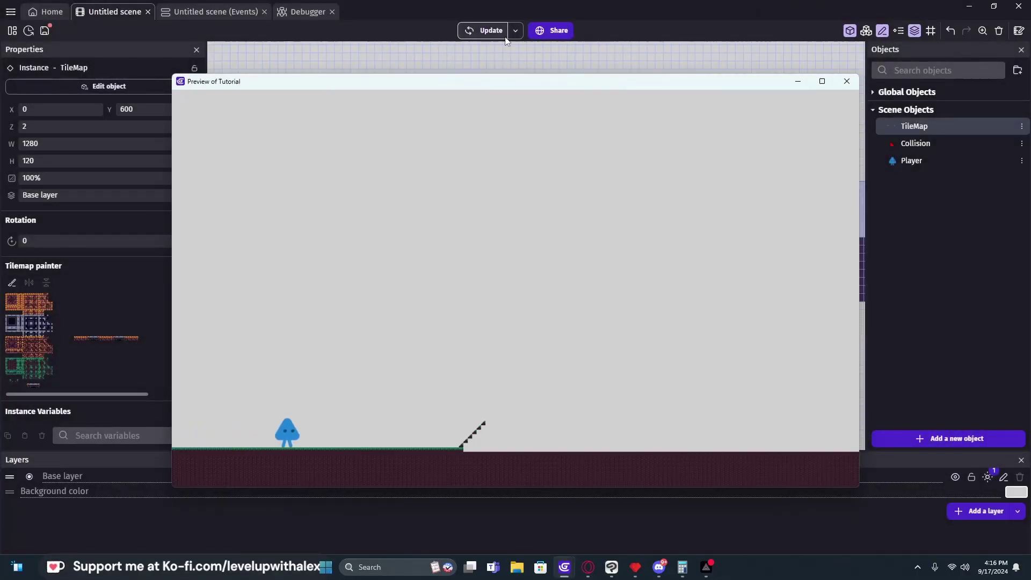
{"action": "key", "text": "Right"}
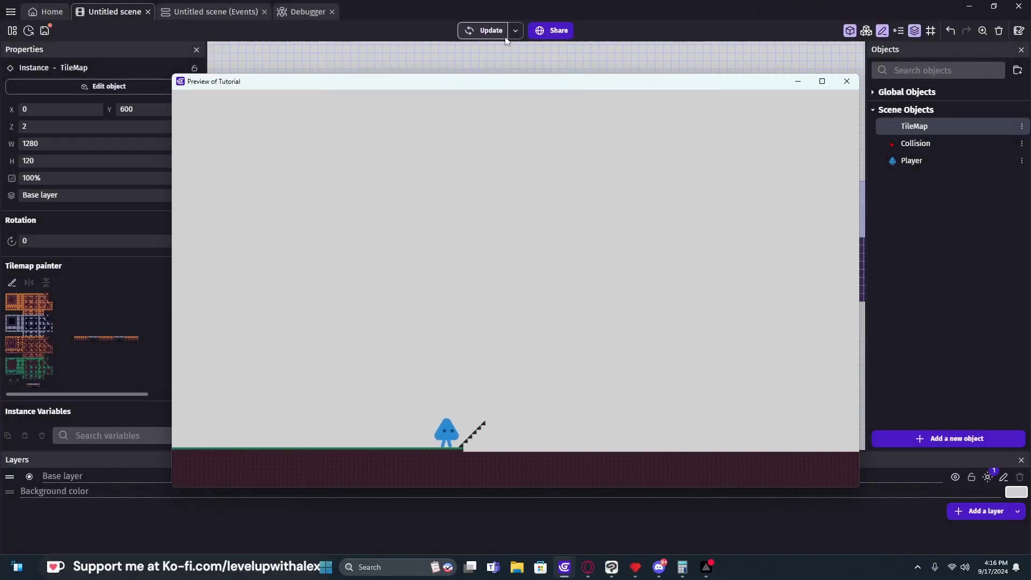
{"action": "key", "text": "Left"}
{"action": "key", "text": "Right"}
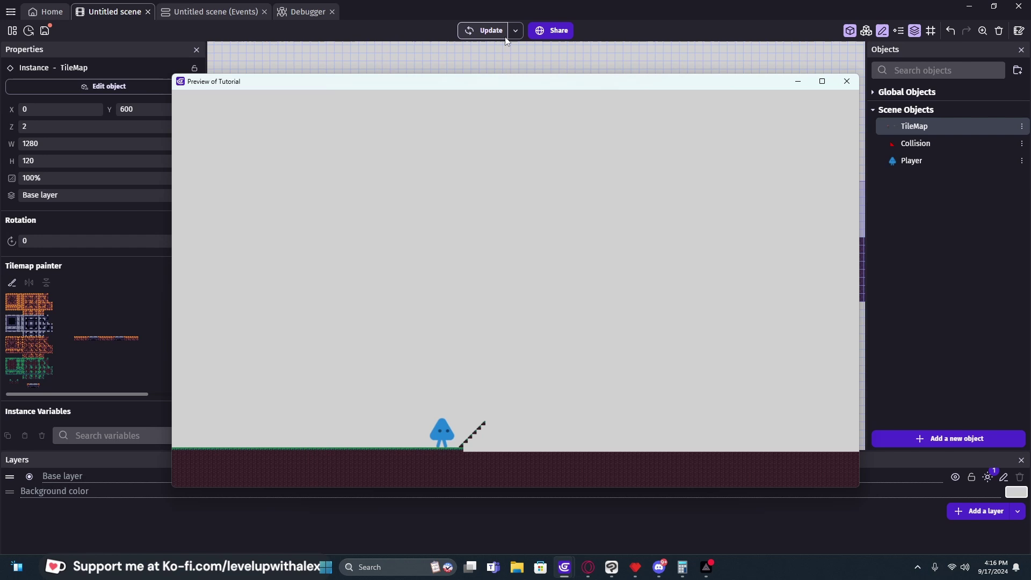
{"action": "key", "text": "Right"}
{"action": "key", "text": "space"}
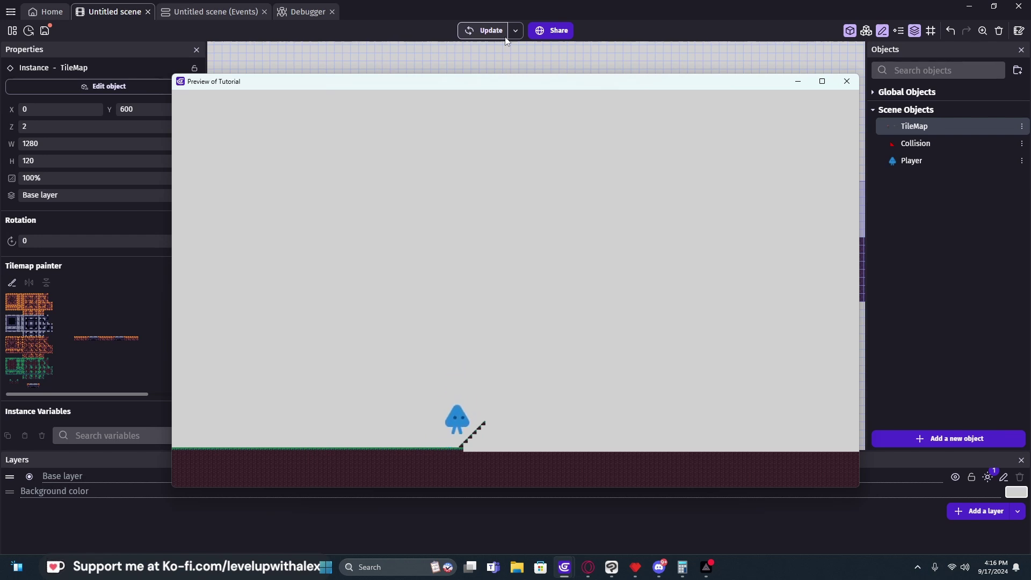
{"action": "key", "text": "Left"}
{"action": "key", "text": "space"}
{"action": "key", "text": "Right"}
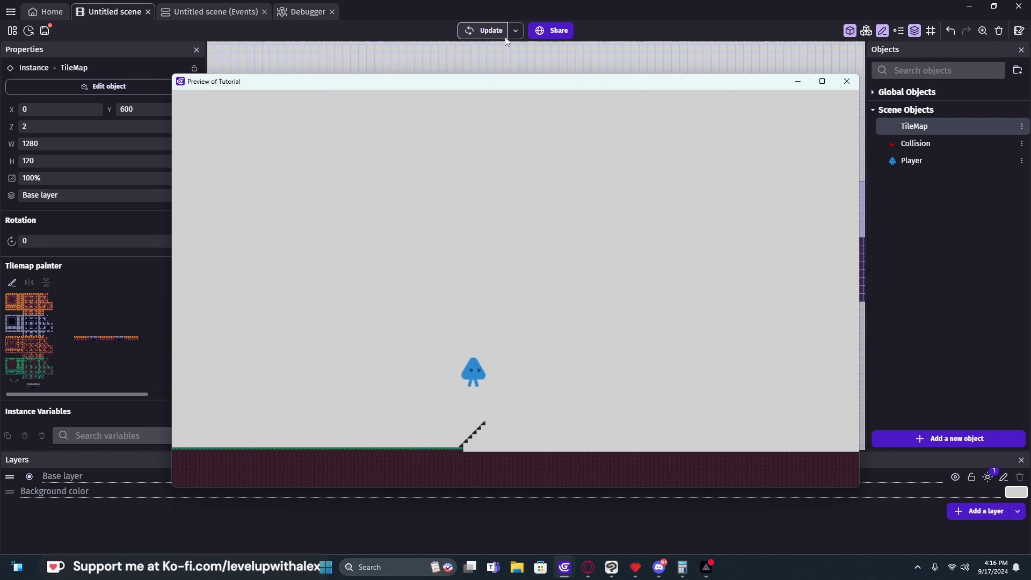
{"action": "key", "text": "Left"}
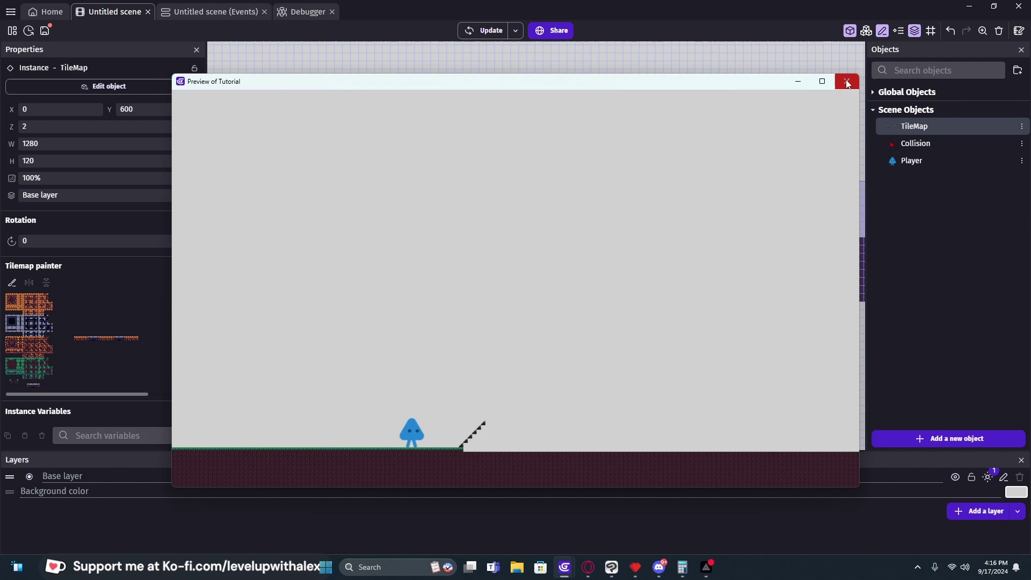
{"action": "left_click", "coordinate": [847, 82]}
- Add a new layer named 'Collision' and paint red Collision tiles over the ramp on it
{"action": "left_click", "coordinate": [560, 142]}
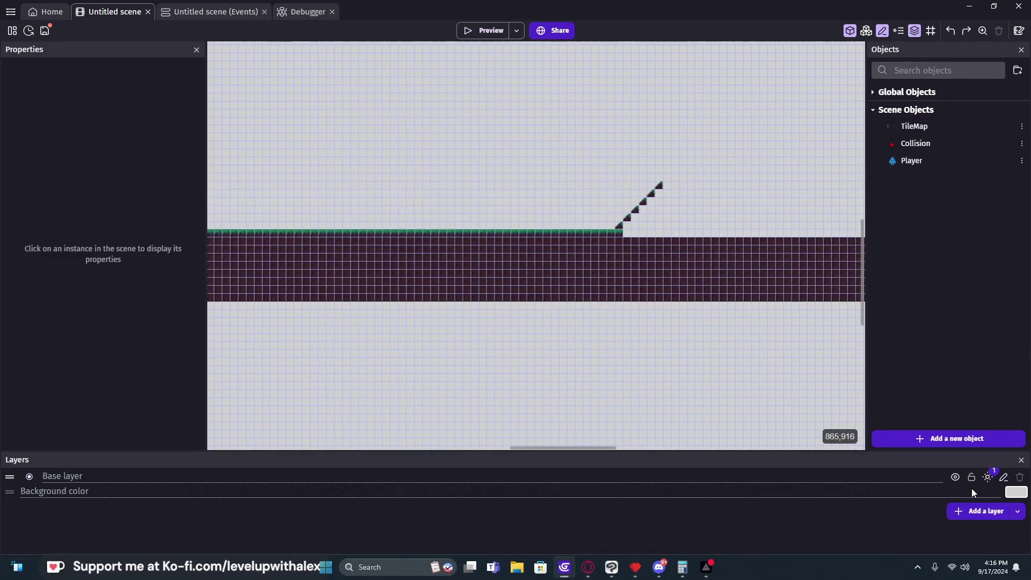
{"action": "left_click", "coordinate": [985, 510]}
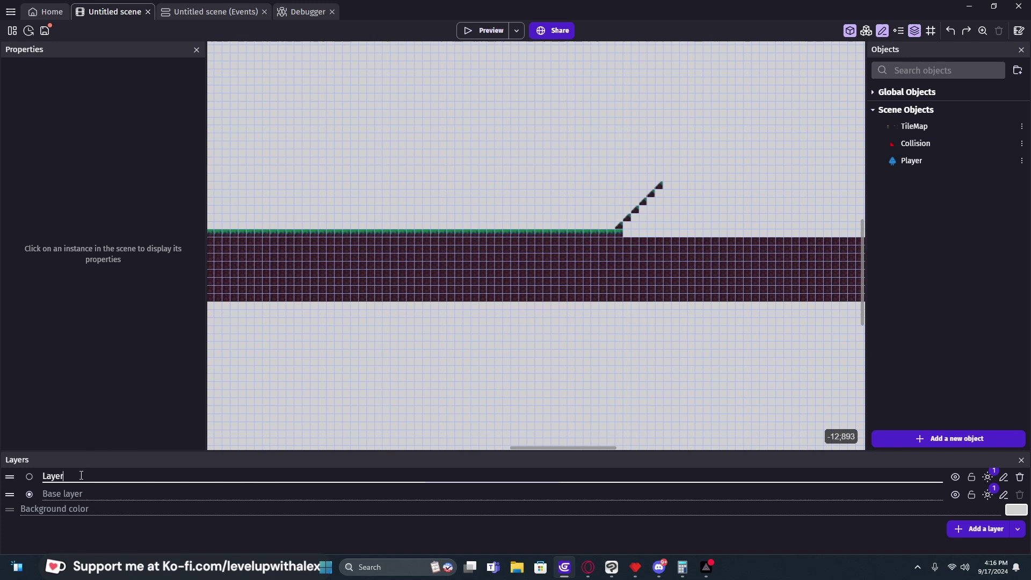
{"action": "type", "text": "Collision"}
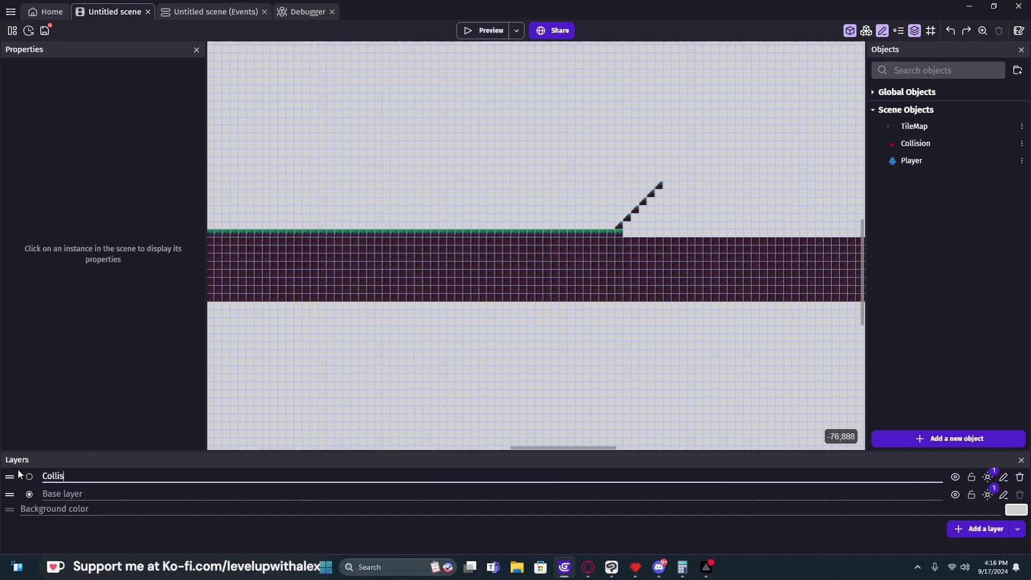
{"action": "left_click", "coordinate": [915, 144]}
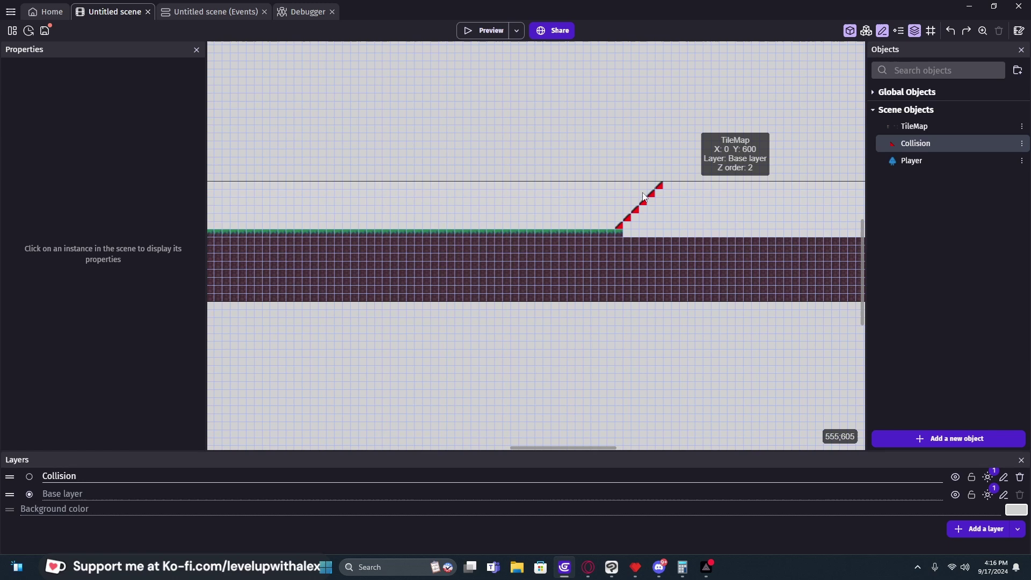
{"action": "left_click", "coordinate": [660, 186]}
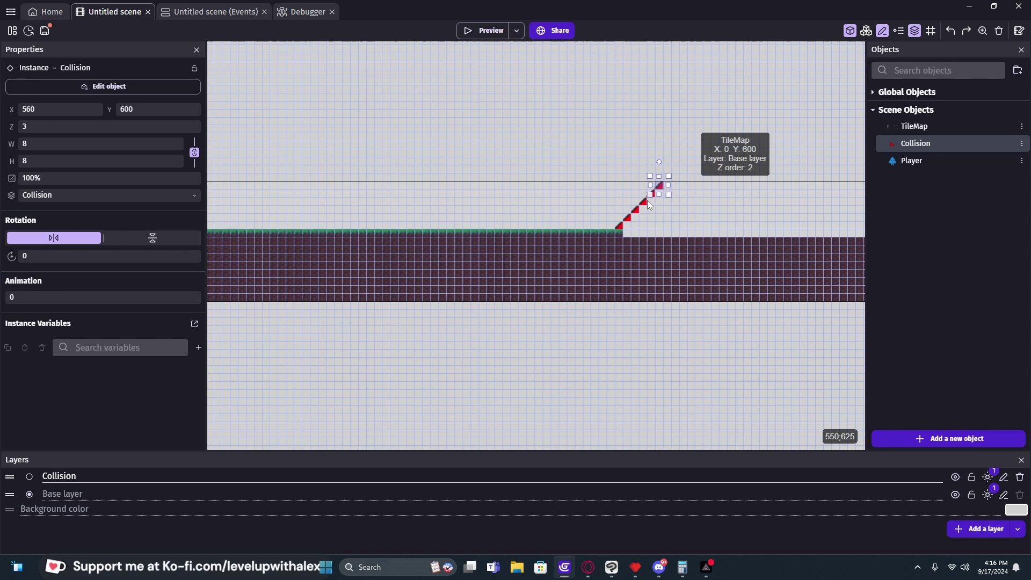
{"action": "left_click", "coordinate": [679, 190]}
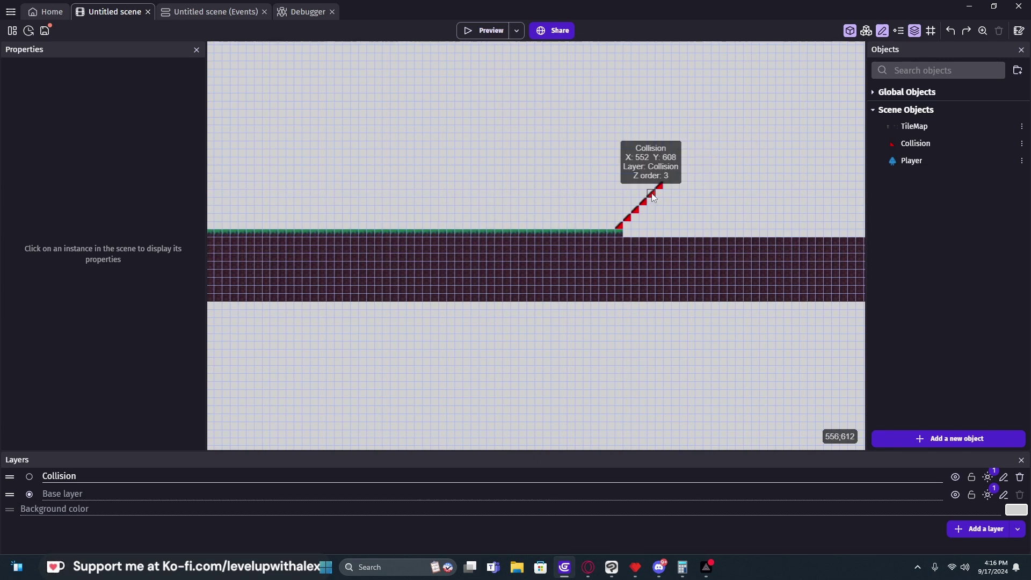
- Reapply the TileMap settings, then preview and walk the player right up the slope
{"action": "double_click", "coordinate": [952, 127]}
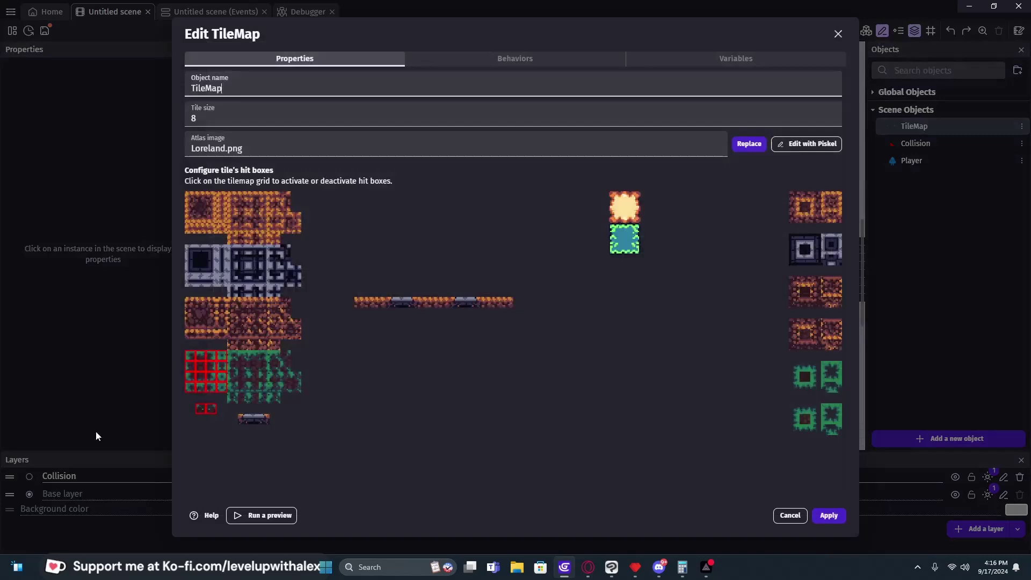
{"action": "left_click", "coordinate": [828, 515]}
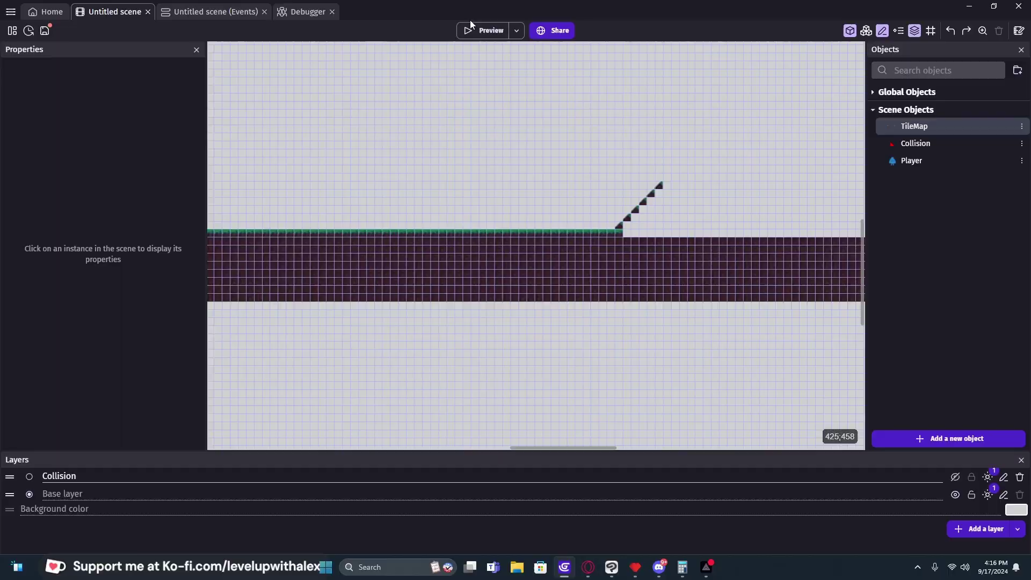
{"action": "left_click", "coordinate": [485, 30]}
{"action": "key", "text": "Right"}
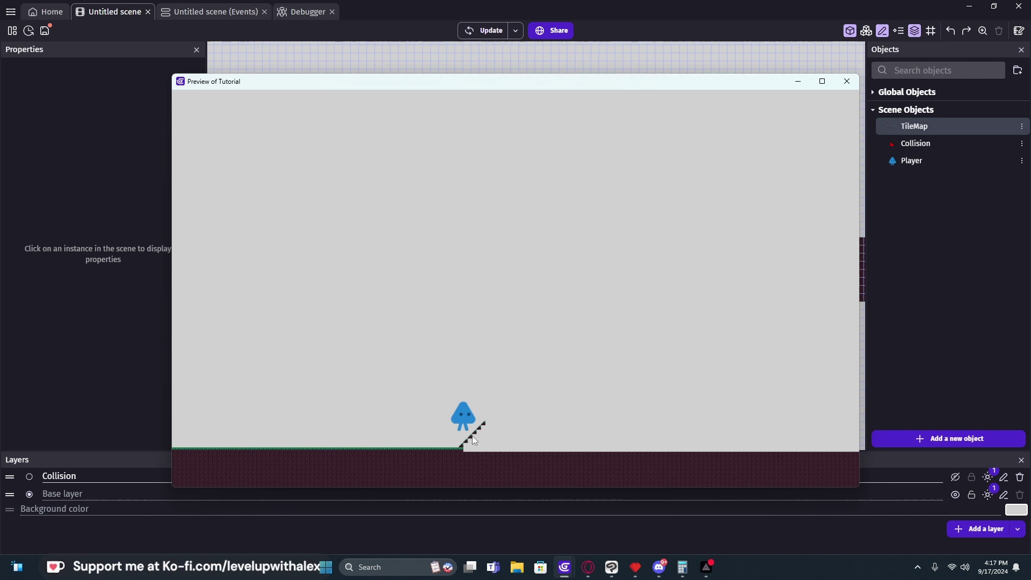
- In the events sheet, add an event with a Center camera on Player action
{"action": "left_click", "coordinate": [847, 81]}
{"action": "left_click", "coordinate": [200, 12]}
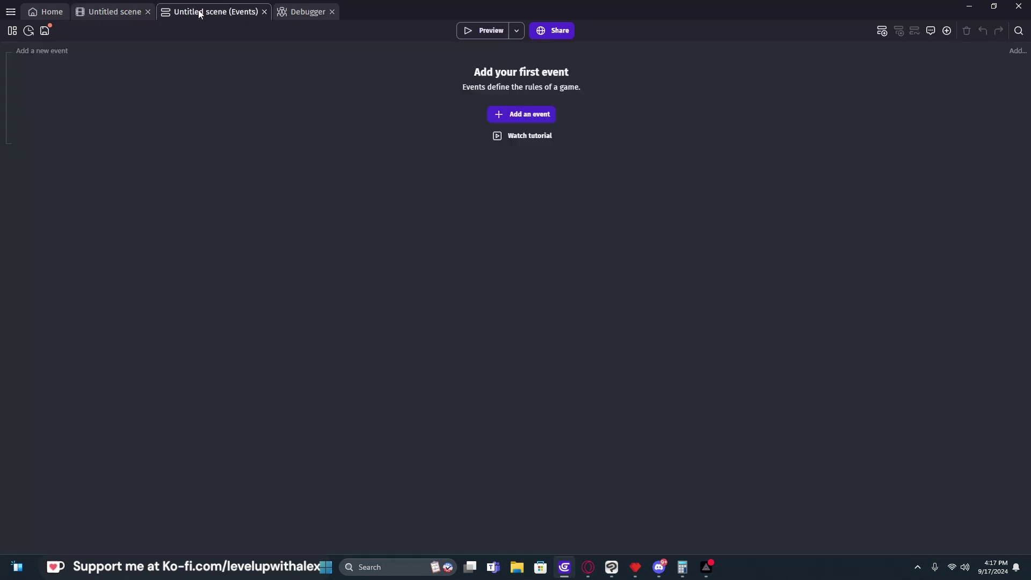
{"action": "left_click", "coordinate": [511, 114]}
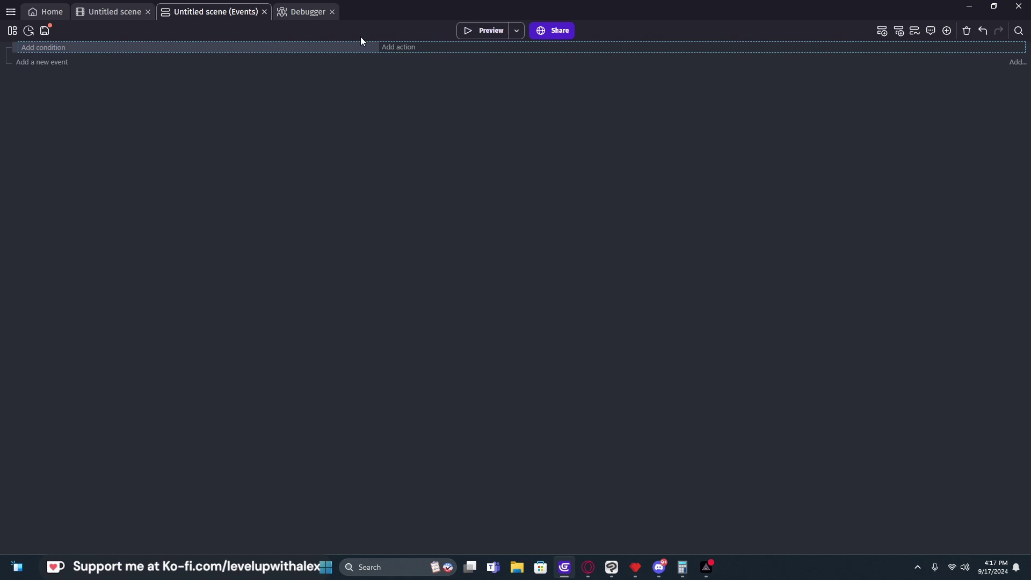
{"action": "key", "text": "Delete"}
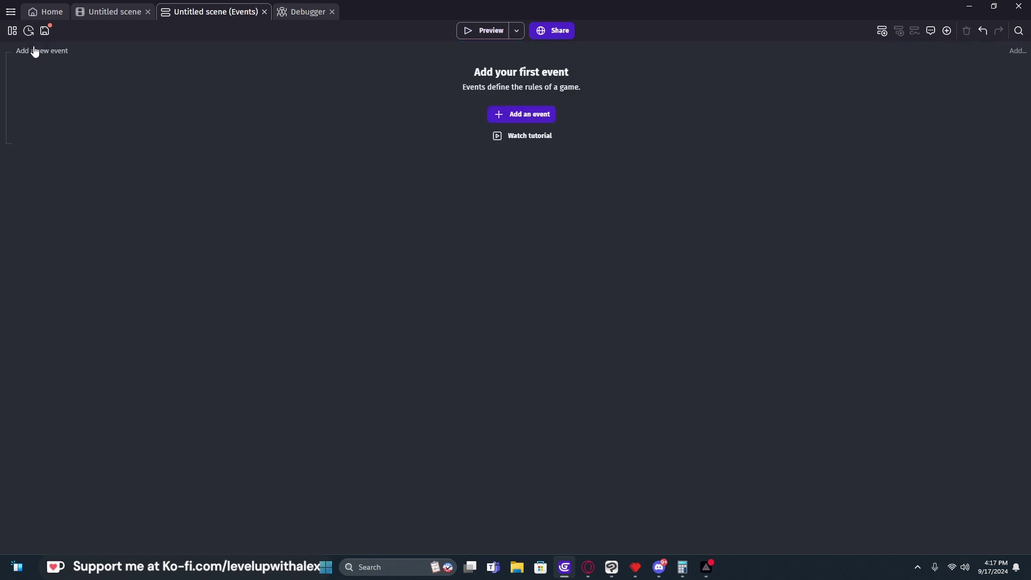
{"action": "left_click", "coordinate": [35, 52]}
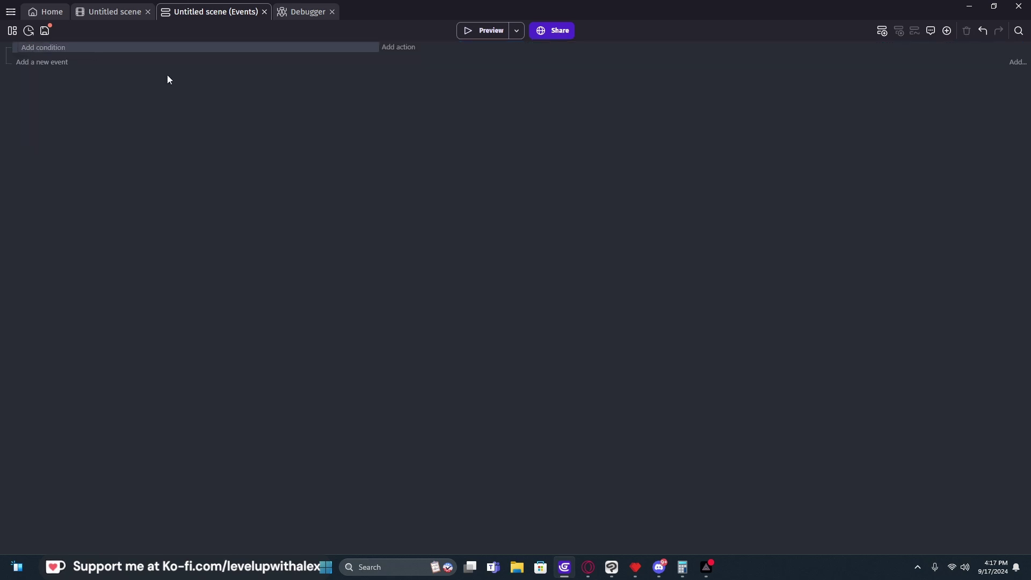
{"action": "left_click", "coordinate": [389, 47]}
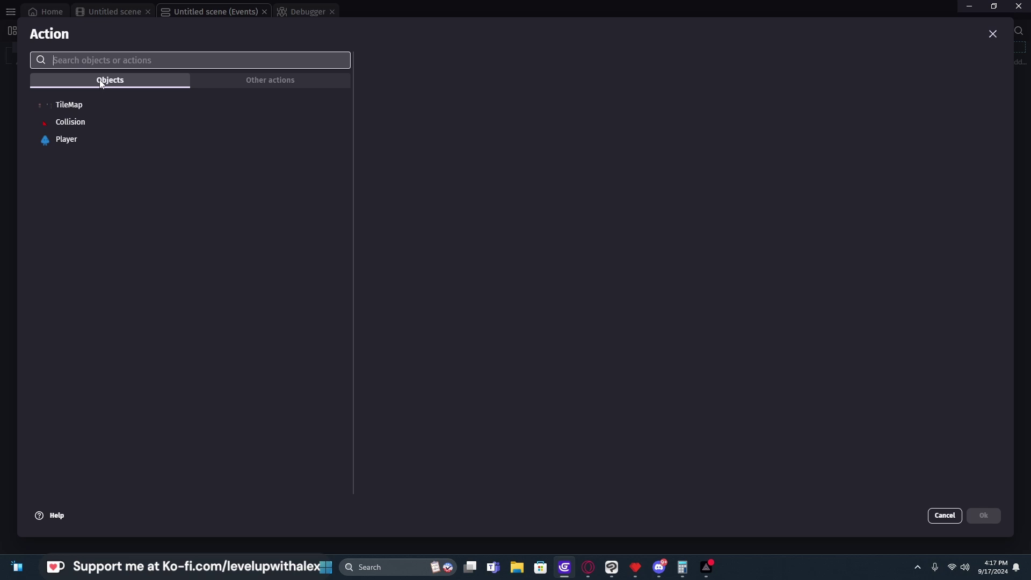
{"action": "type", "text": "camera"}
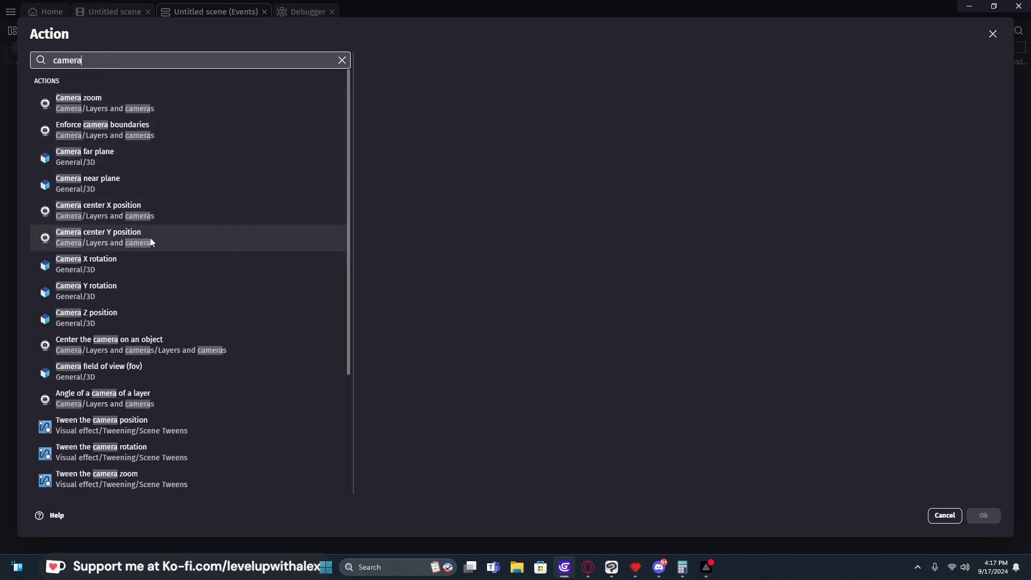
{"action": "left_click", "coordinate": [153, 347]}
{"action": "left_click", "coordinate": [397, 163]}
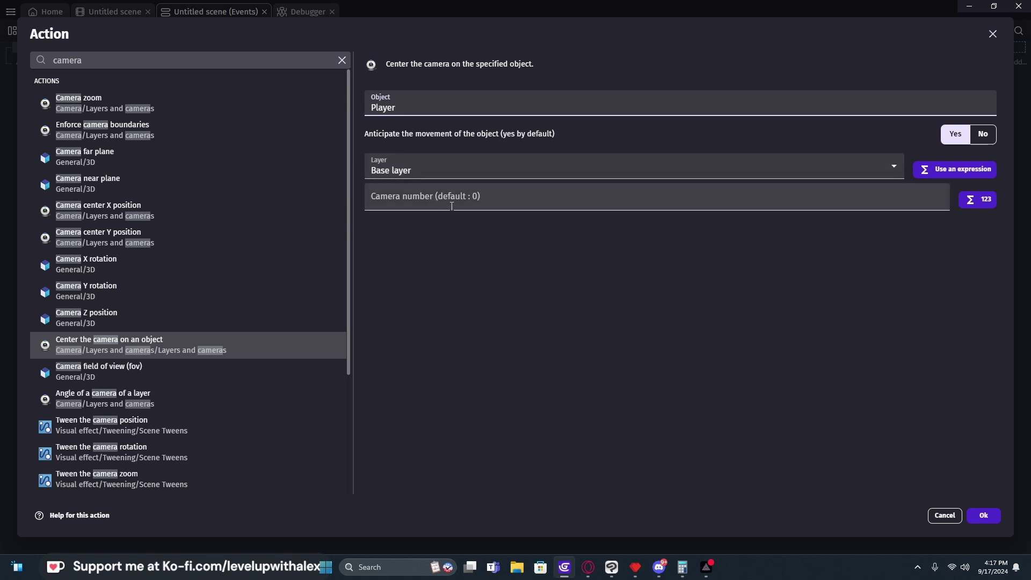
{"action": "left_click", "coordinate": [983, 516]}
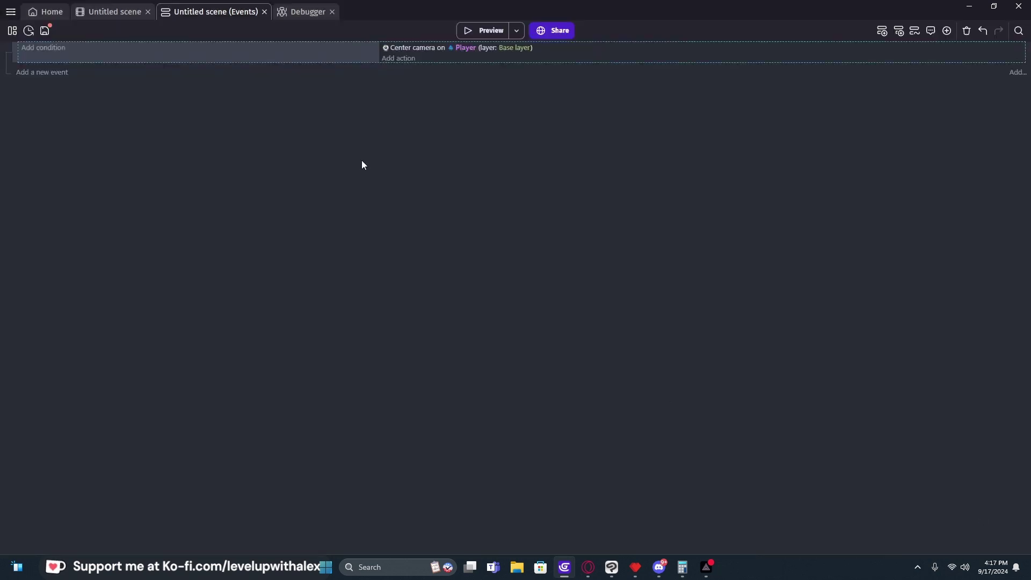
- Add a Change camera zoom action to the same event
{"action": "left_click", "coordinate": [403, 62]}
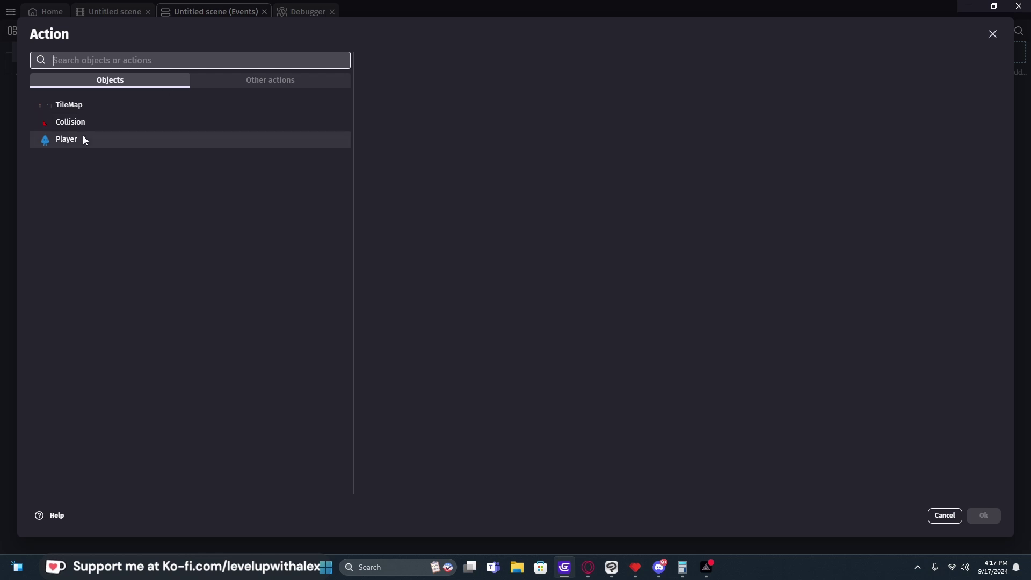
{"action": "type", "text": "zoom"}
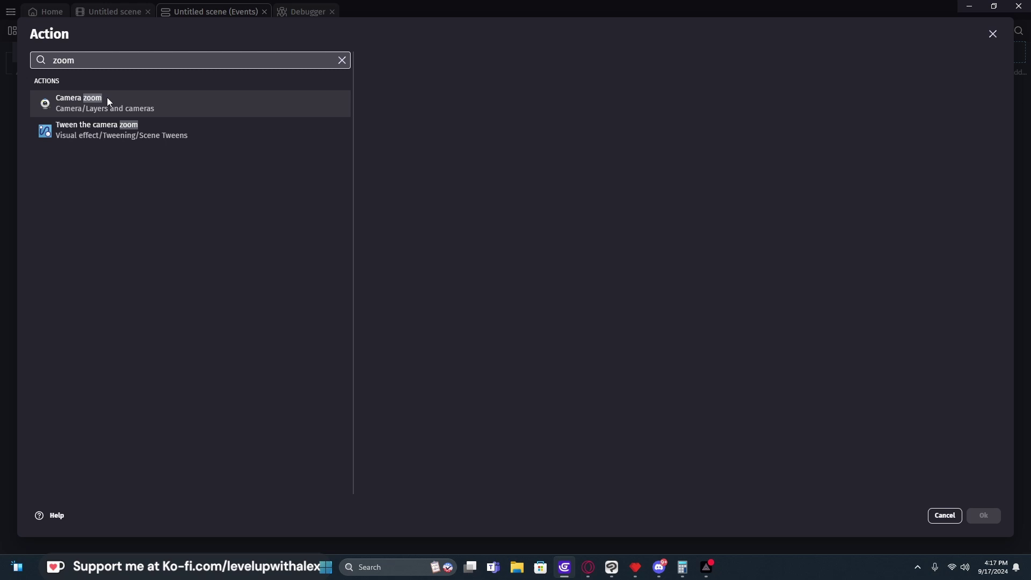
{"action": "left_click", "coordinate": [107, 98]}
{"action": "type", "text": "5"}
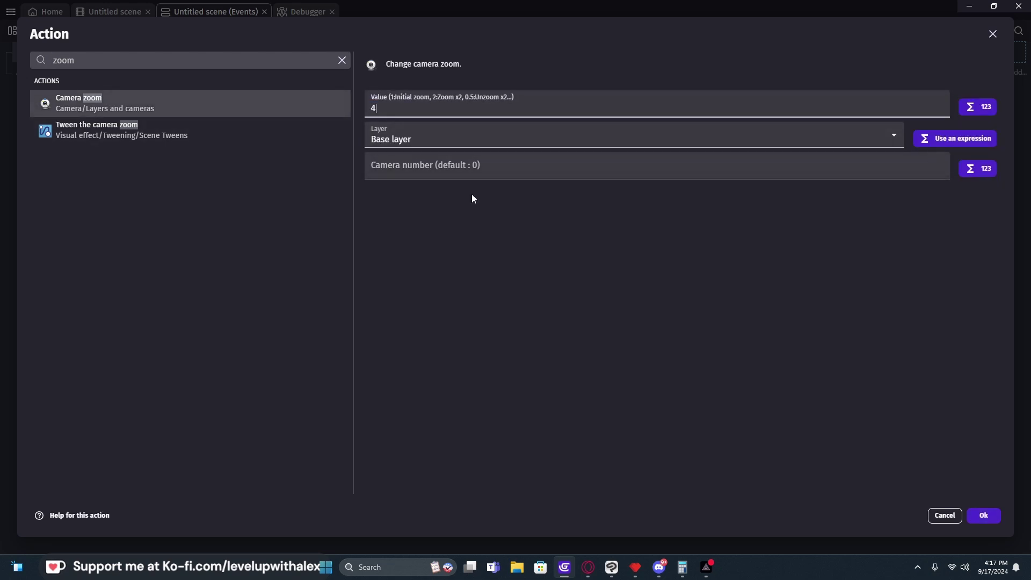
{"action": "left_click", "coordinate": [983, 516]}
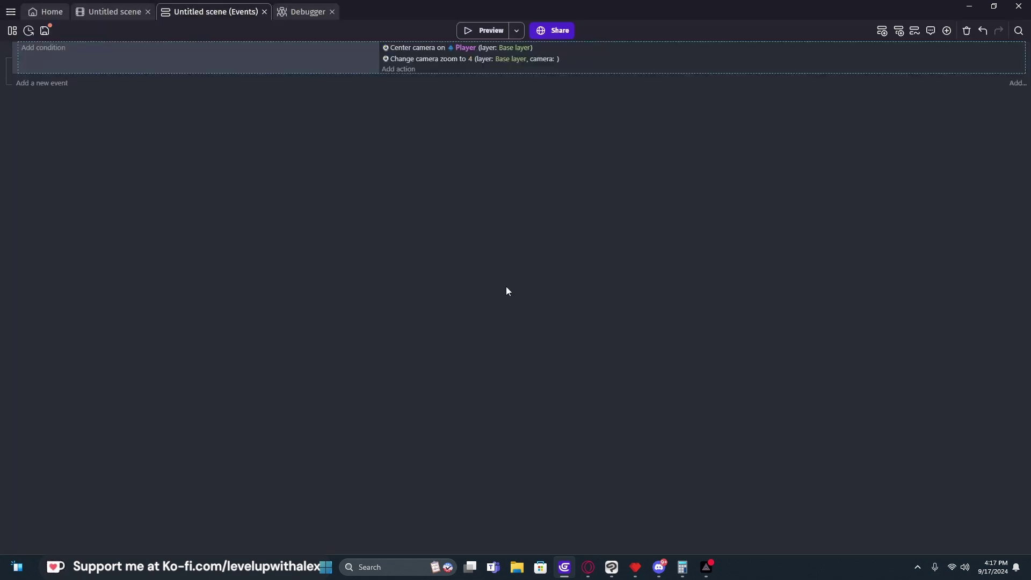
- Duplicate the zoom action, set its layer to Collision, and move it to the top
{"action": "left_click", "coordinate": [415, 62]}
{"action": "key", "text": "ctrl+c"}
{"action": "key", "text": "ctrl+v"}
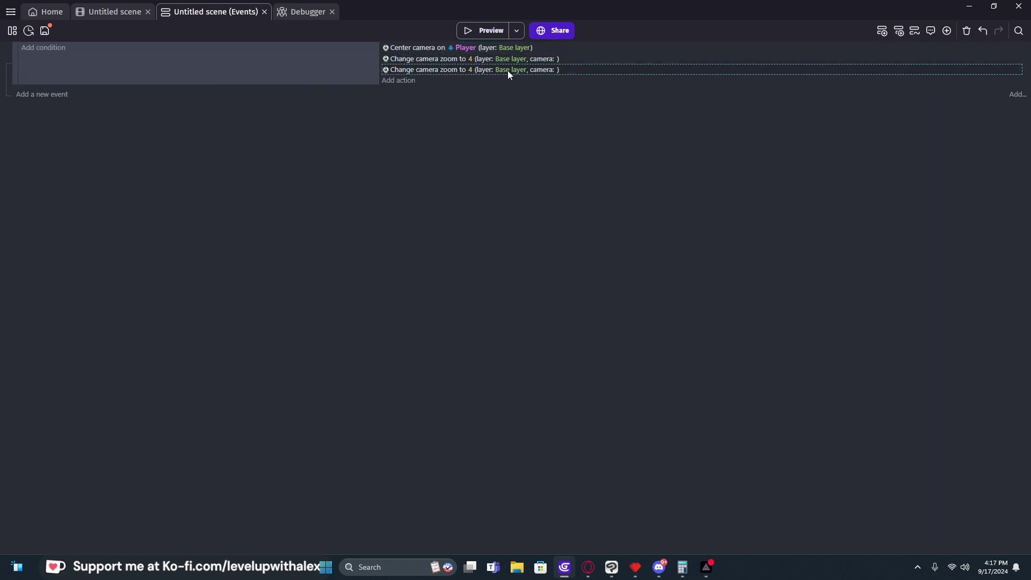
{"action": "left_click", "coordinate": [509, 72]}
{"action": "left_click", "coordinate": [545, 94]}
{"action": "left_click", "coordinate": [533, 116]}
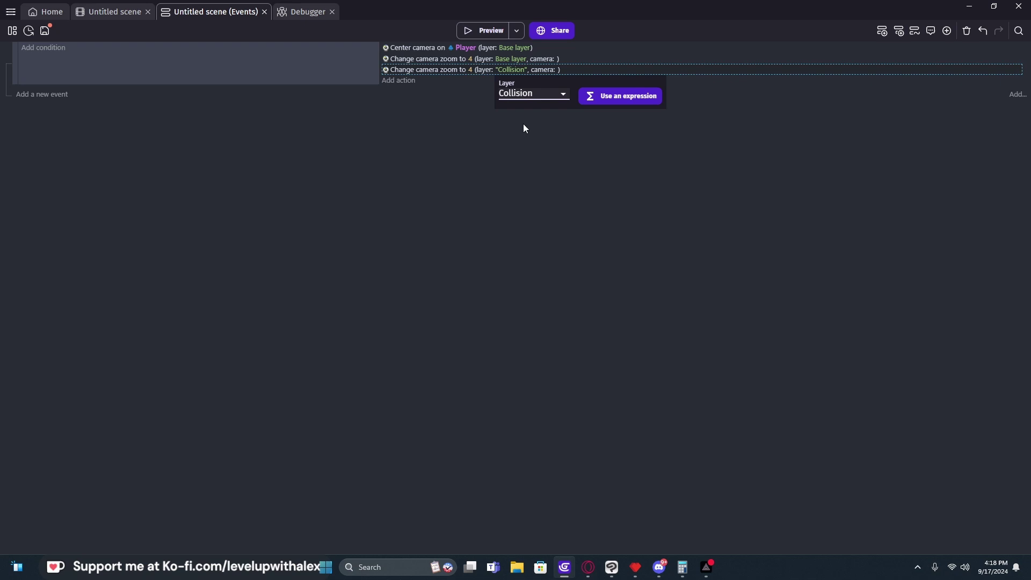
{"action": "left_click", "coordinate": [494, 131]}
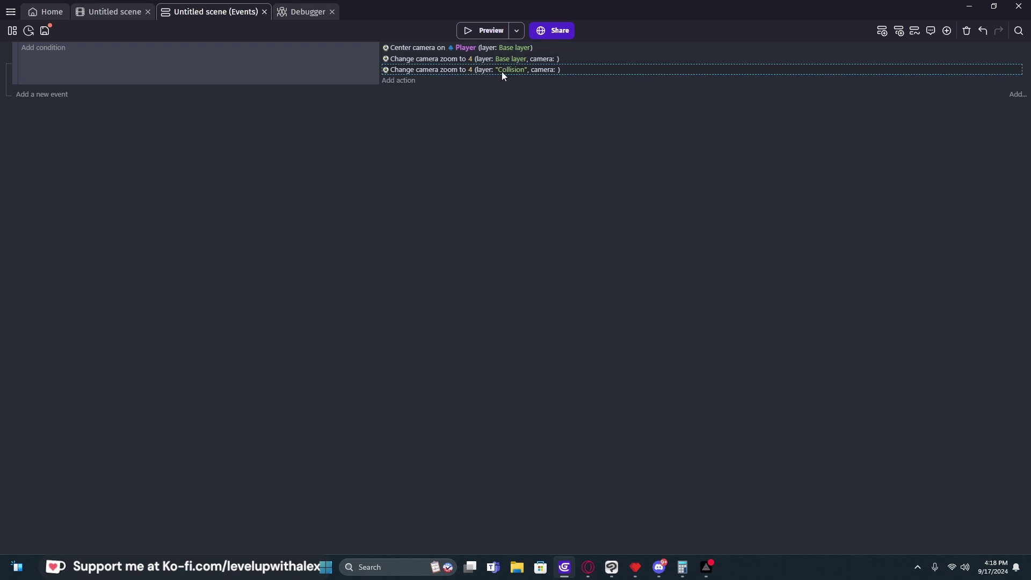
{"action": "left_click_drag", "start_coordinate": [422, 62], "coordinate": [419, 46]}
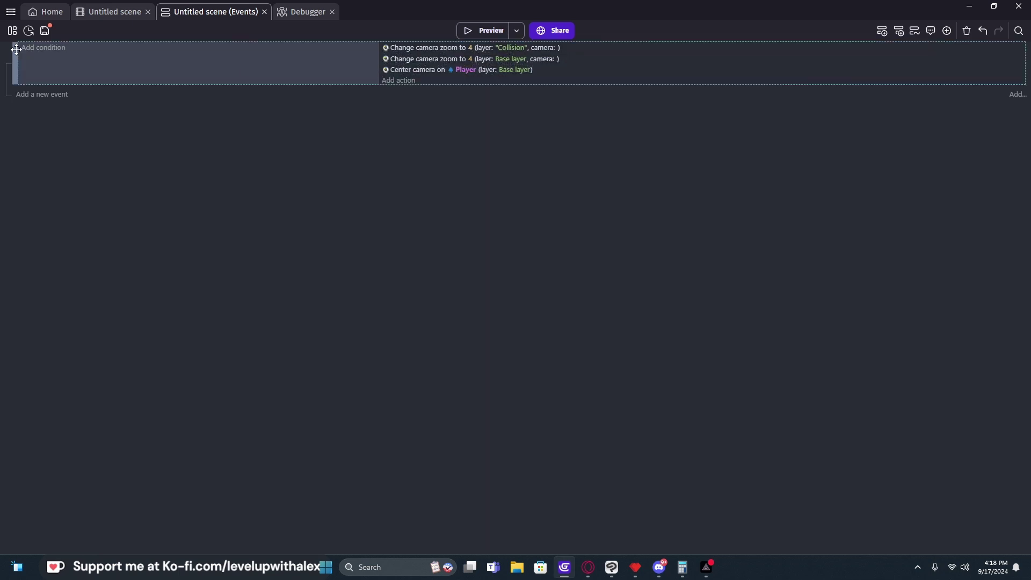
- Move both zoom actions into a new Trigger once event above the camera event, then preview
{"action": "left_click", "coordinate": [42, 94]}
{"action": "left_click_drag", "start_coordinate": [37, 97], "coordinate": [23, 49]}
{"action": "mouse_move", "coordinate": [414, 65]}
{"action": "left_mouse_down"}
{"action": "mouse_move", "coordinate": [408, 50]}
{"action": "mouse_move", "coordinate": [391, 69]}
{"action": "mouse_move", "coordinate": [397, 55]}
{"action": "left_mouse_up"}
{"action": "left_click", "coordinate": [51, 49]}
{"action": "type", "text": "once"}
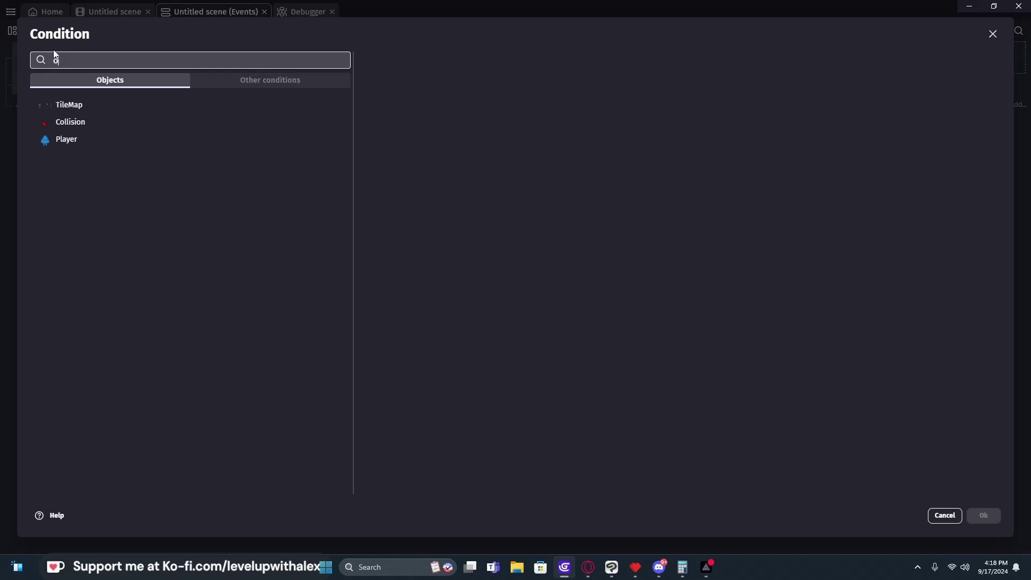
{"action": "left_click", "coordinate": [110, 105]}
{"action": "left_click", "coordinate": [983, 515]}
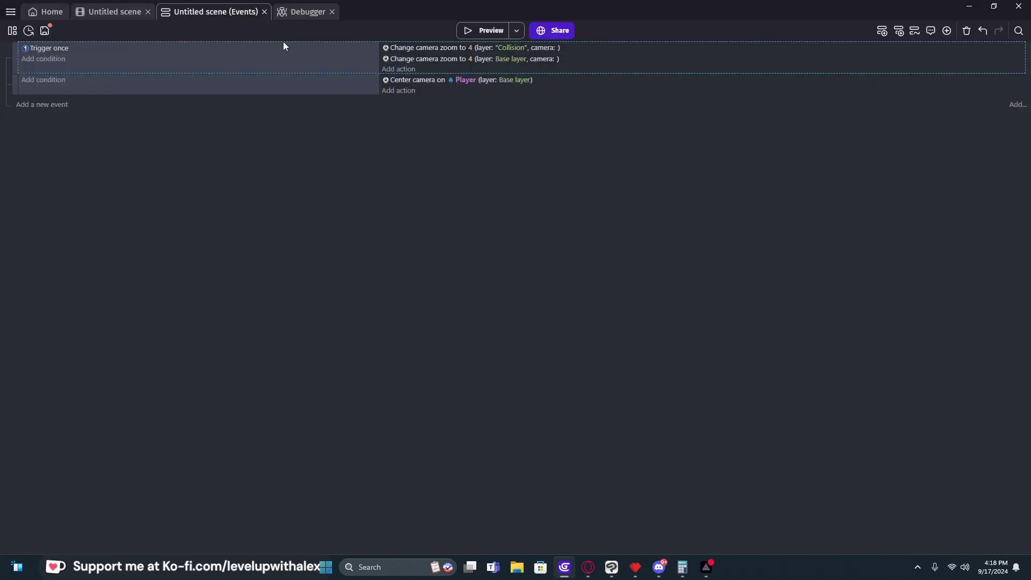
{"action": "left_click", "coordinate": [482, 32]}
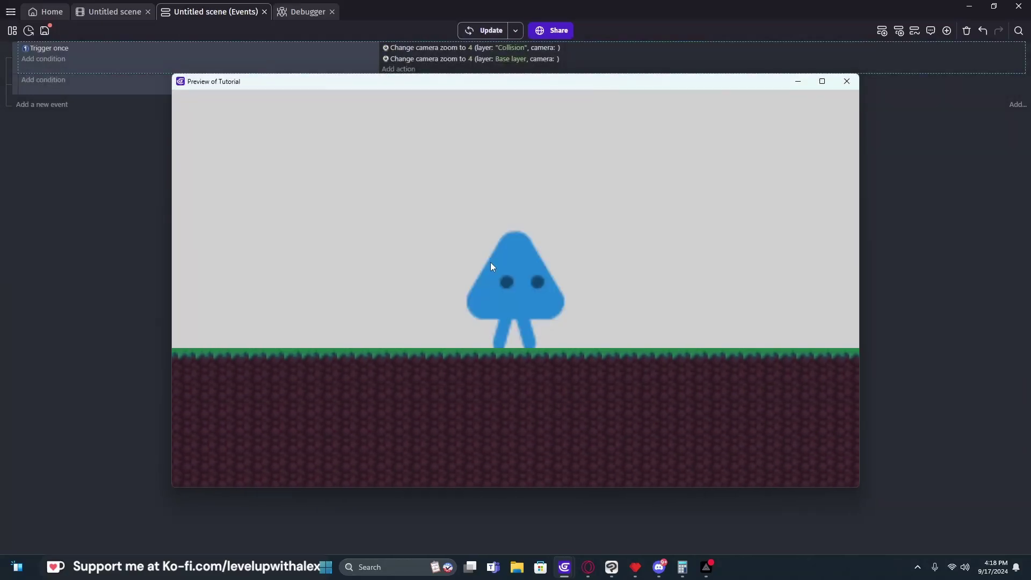
- Walk and jump the player back and forth toward the stairs to check the zoomed, centred camera
{"action": "key", "text": "Right"}
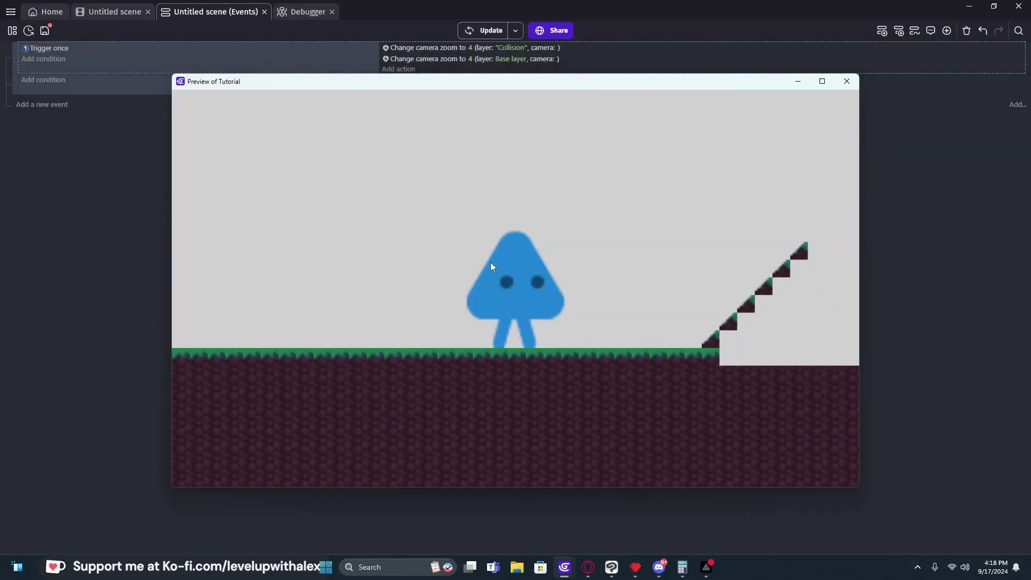
{"action": "key", "text": "space"}
{"action": "key", "text": "Left"}
{"action": "key", "text": "Right"}
{"action": "key", "text": "space"}
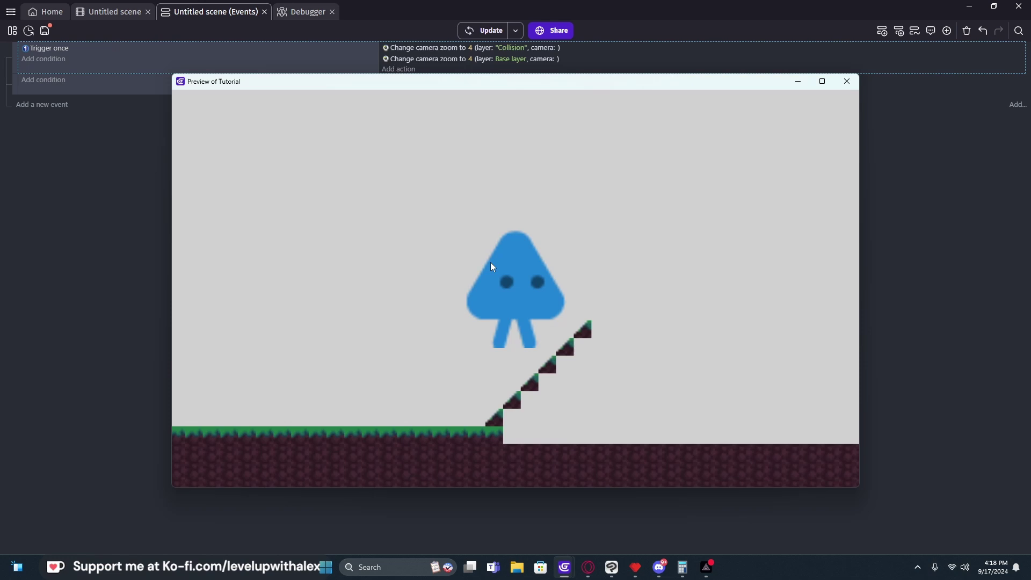
{"action": "key", "text": "Left"}
{"action": "key", "text": "Right"}
{"action": "key", "text": "space"}
{"action": "key", "text": "Left"}
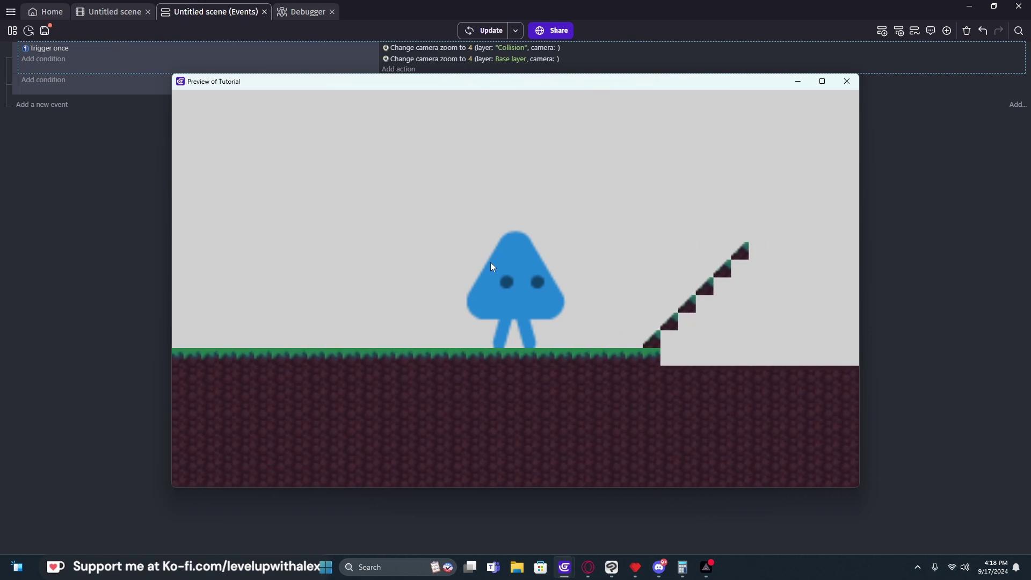
{"action": "key", "text": "Right"}
{"action": "key", "text": "space"}
{"action": "key", "text": "Left"}
{"action": "key", "text": "Right"}
{"action": "key", "text": "space"}
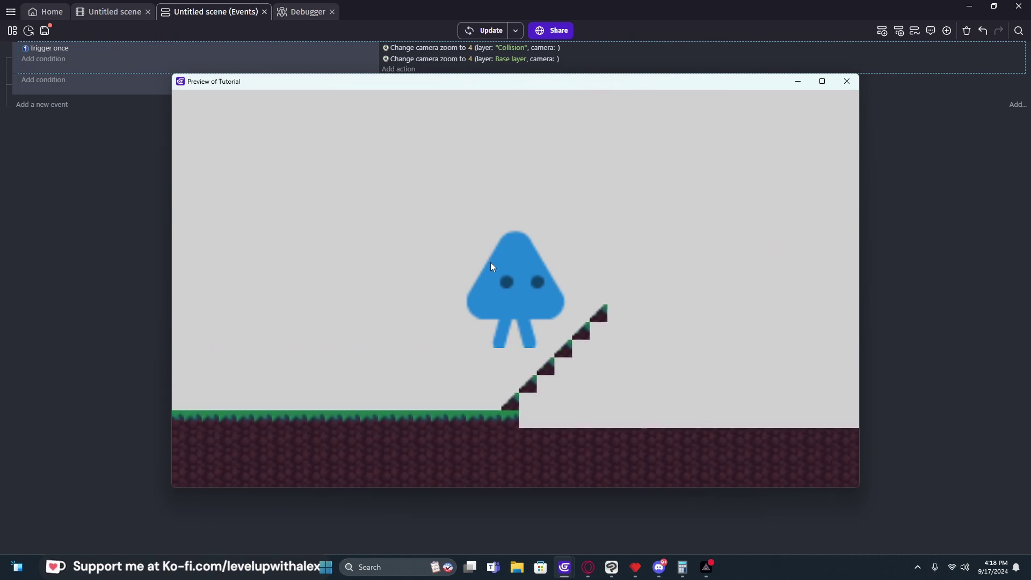
{"action": "key", "text": "Left"}
{"action": "key", "text": "Right"}
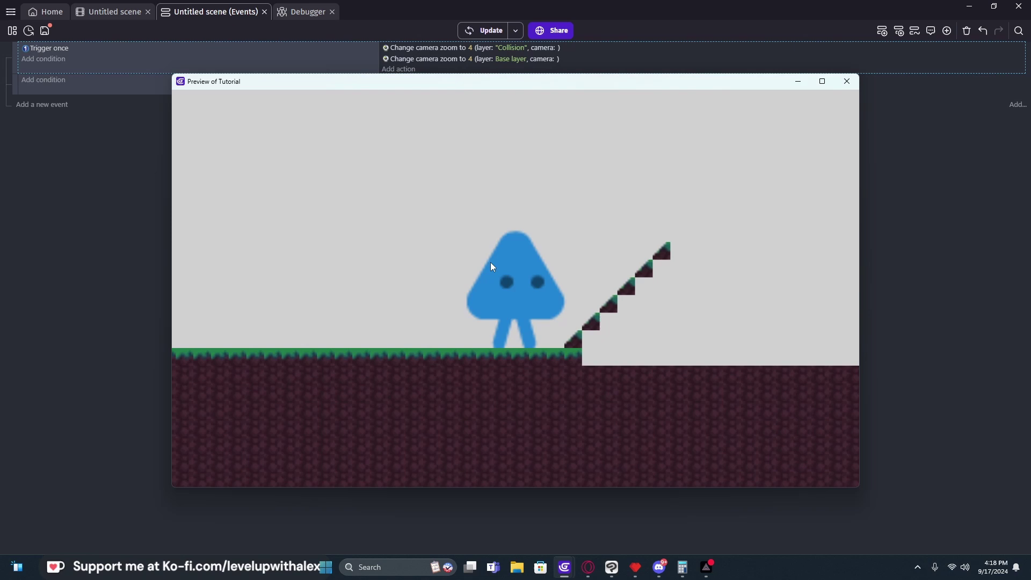
{"action": "key", "text": "space"}
{"action": "key", "text": "Left"}
{"action": "key", "text": "Right"}
{"action": "key", "text": "space"}
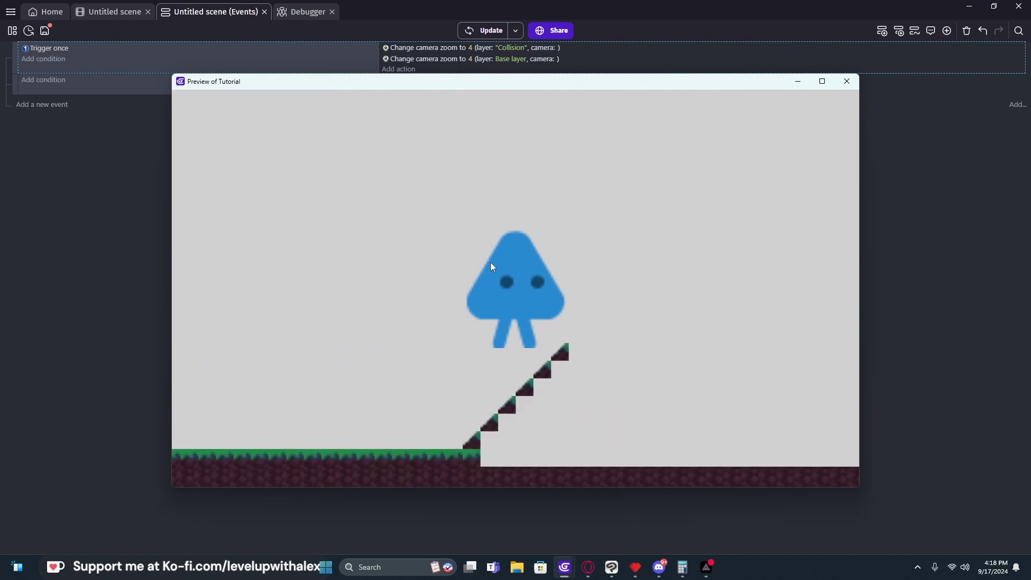
{"action": "key", "text": "Left"}
{"action": "key", "text": "Right"}
{"action": "key", "text": "space"}
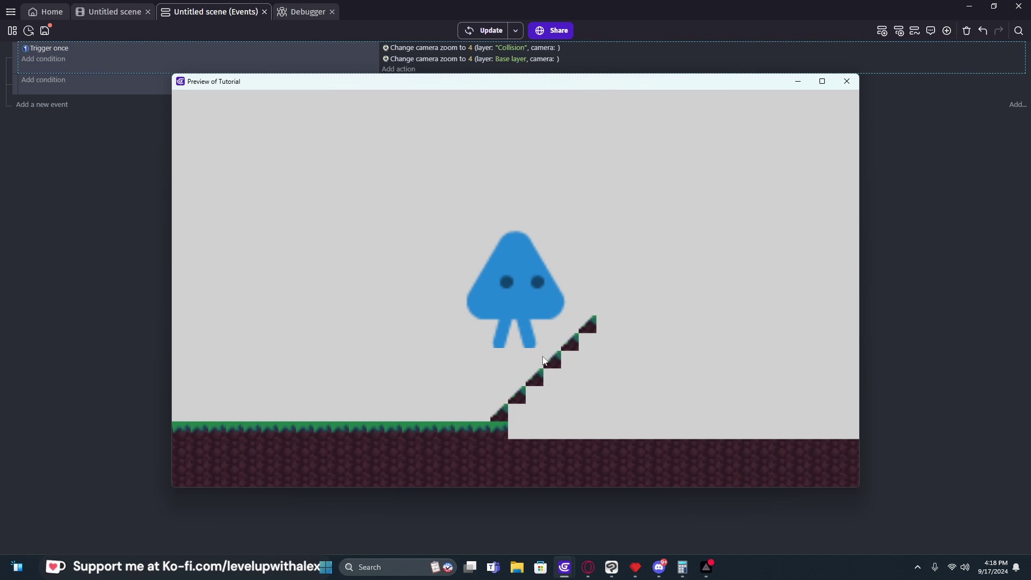
- Give Player a custom collision mask that is not shared across animations
{"action": "left_click", "coordinate": [847, 81]}
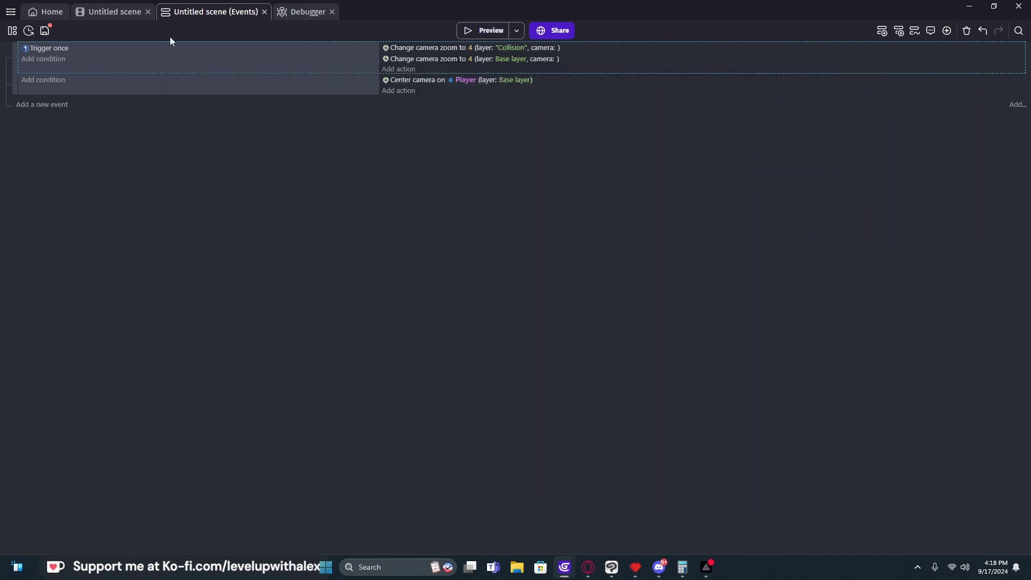
{"action": "left_click", "coordinate": [124, 13]}
{"action": "double_click", "coordinate": [925, 162]}
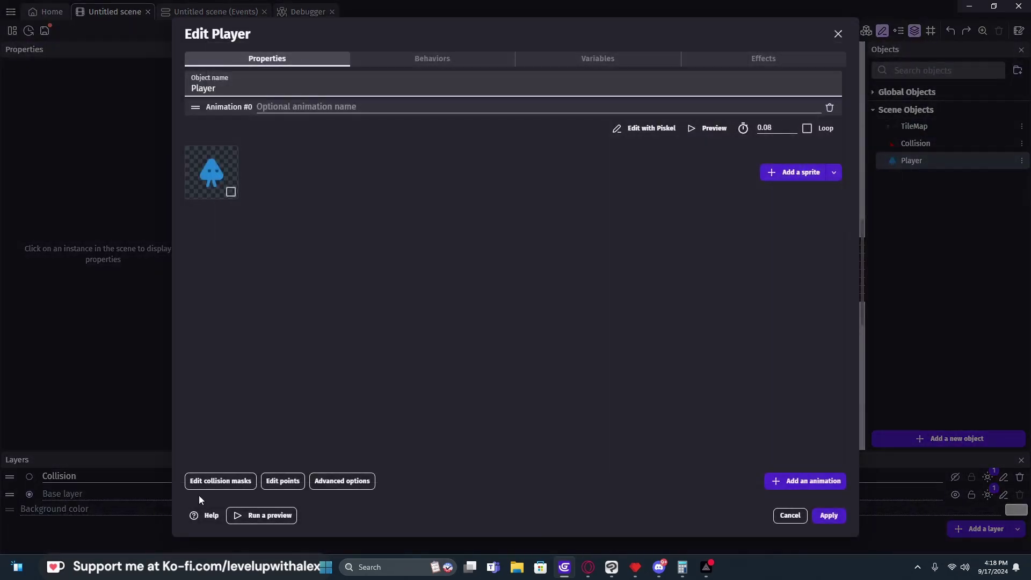
{"action": "left_click", "coordinate": [214, 485]}
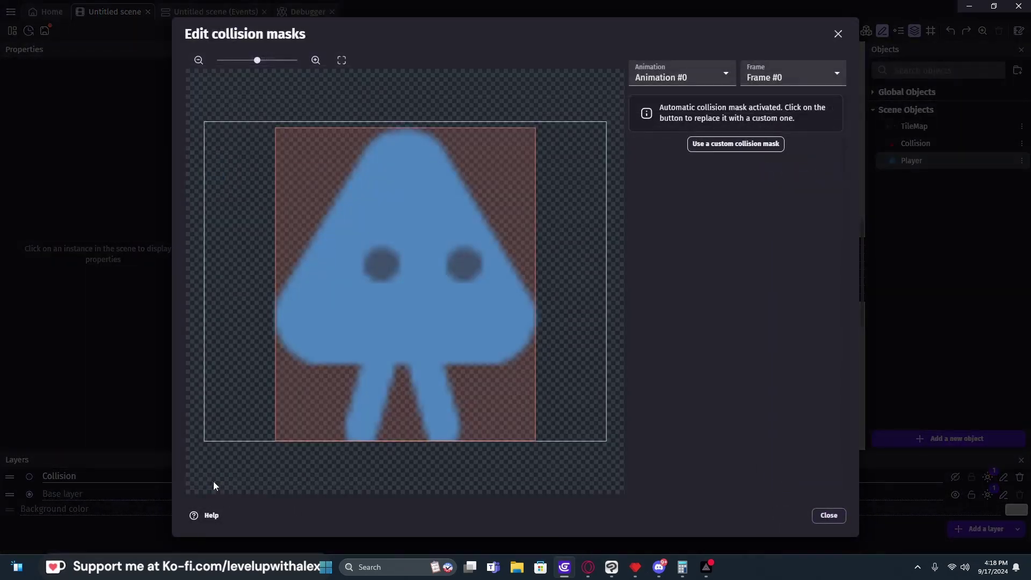
{"action": "left_click", "coordinate": [735, 143]}
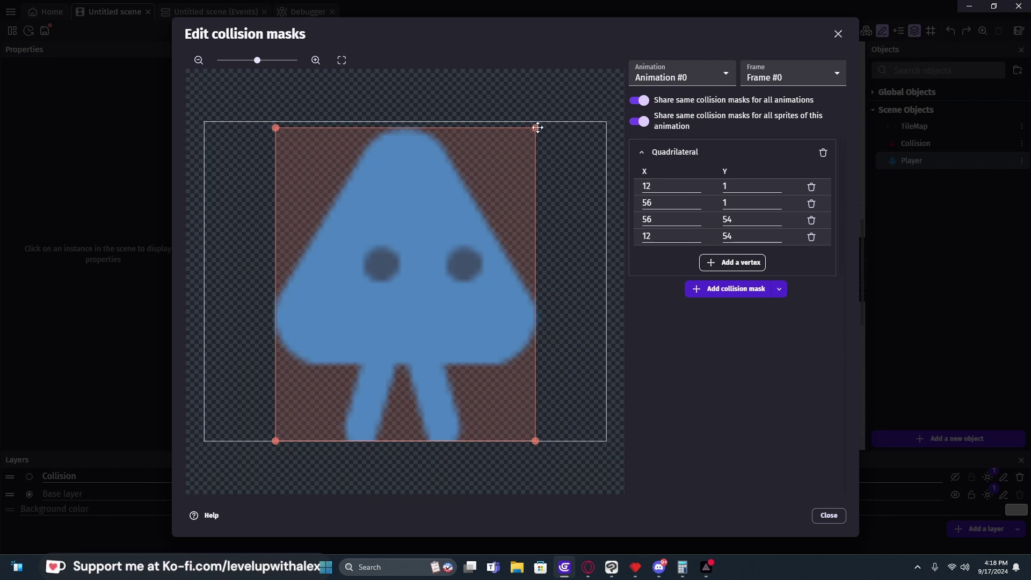
{"action": "left_click", "coordinate": [637, 101]}
- Shrink the mask rectangle to the feet, from 25,40 to 43,54
{"action": "left_click_drag", "start_coordinate": [537, 126], "coordinate": [457, 356]}
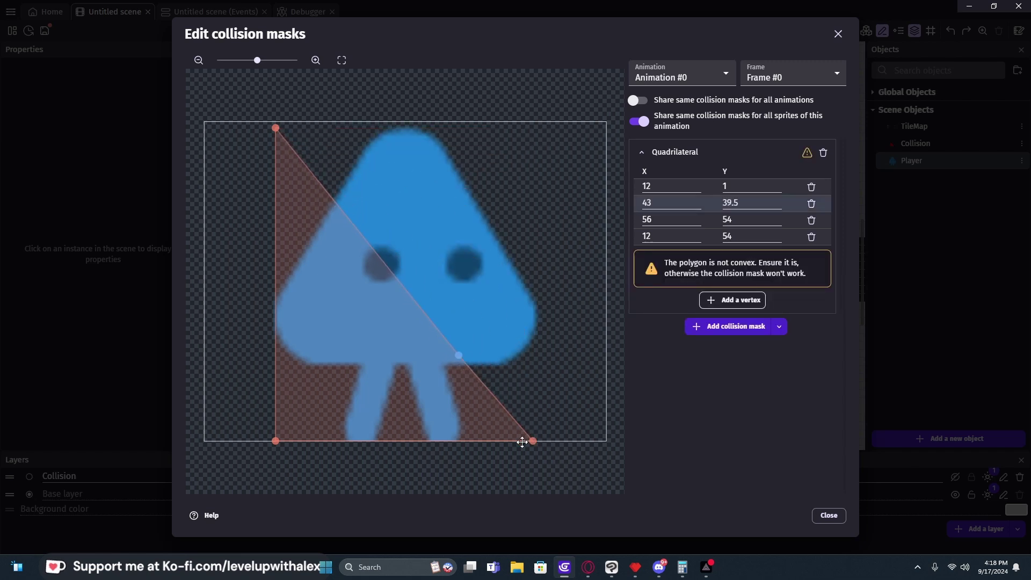
{"action": "left_click_drag", "start_coordinate": [535, 441], "coordinate": [458, 441]}
{"action": "left_click_drag", "start_coordinate": [275, 129], "coordinate": [361, 362]}
{"action": "left_click_drag", "start_coordinate": [274, 440], "coordinate": [361, 440]}
{"action": "left_click_drag", "start_coordinate": [355, 359], "coordinate": [352, 358]}
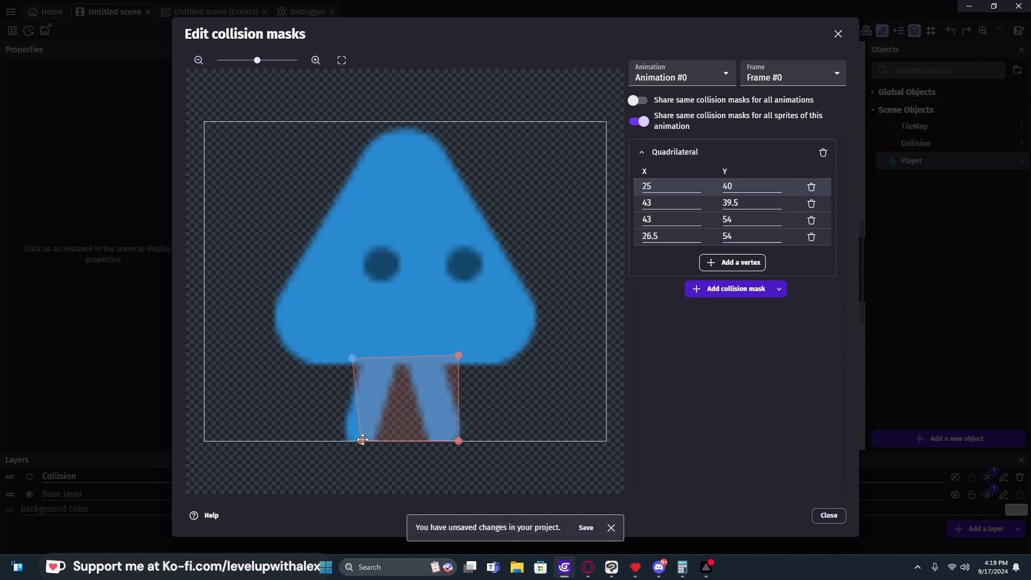
{"action": "left_click_drag", "start_coordinate": [361, 441], "coordinate": [352, 441]}
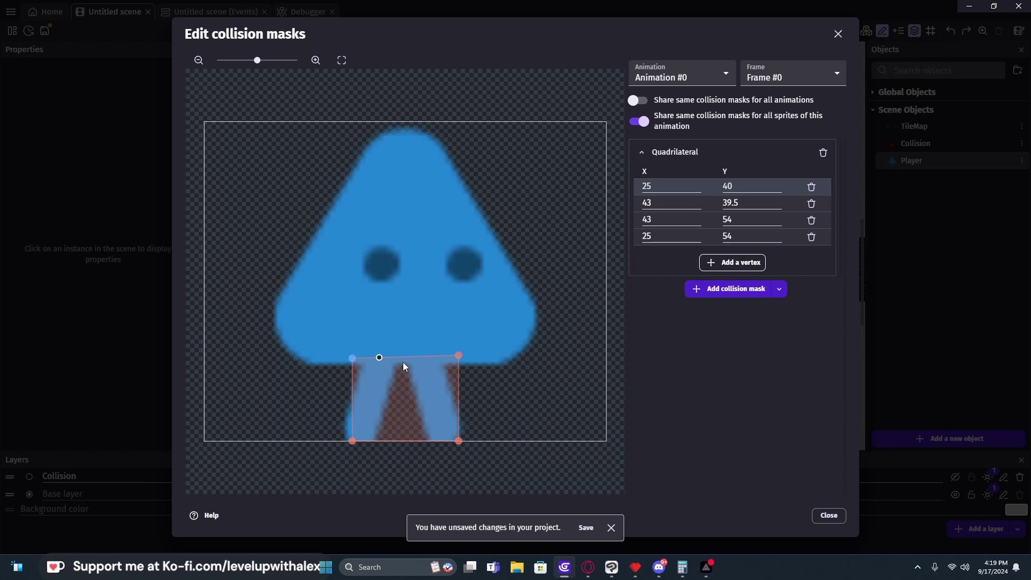
{"action": "left_click_drag", "start_coordinate": [458, 354], "coordinate": [458, 358]}
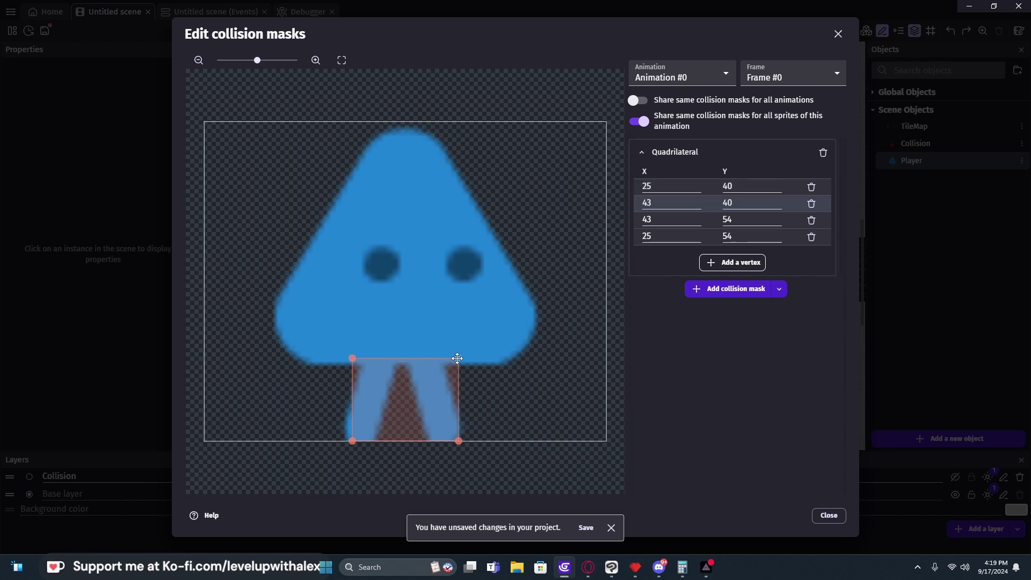
- Remove the extra full-sprite mask, save the project, and close the mask editor
{"action": "left_click", "coordinate": [741, 290]}
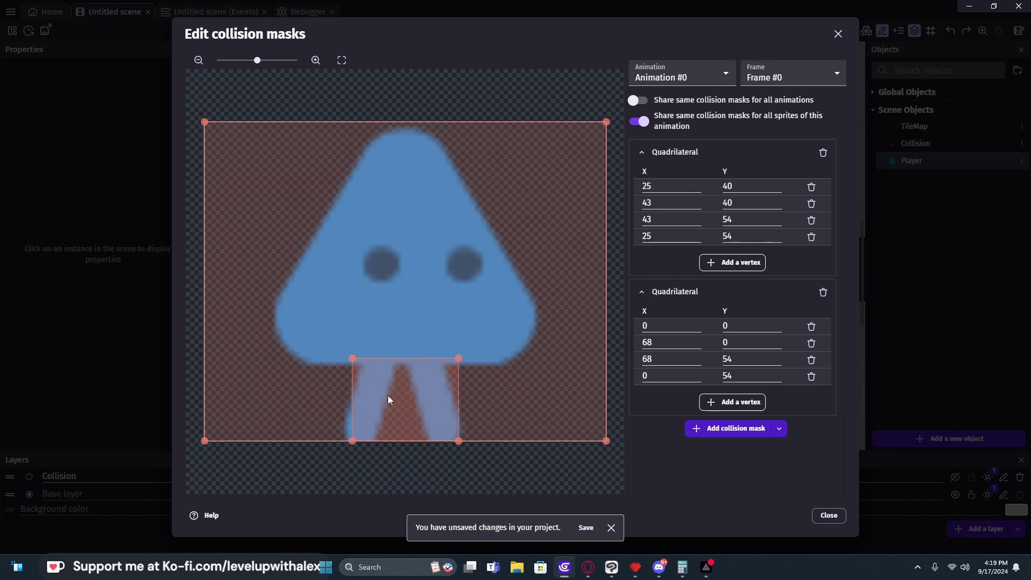
{"action": "left_click", "coordinate": [823, 292]}
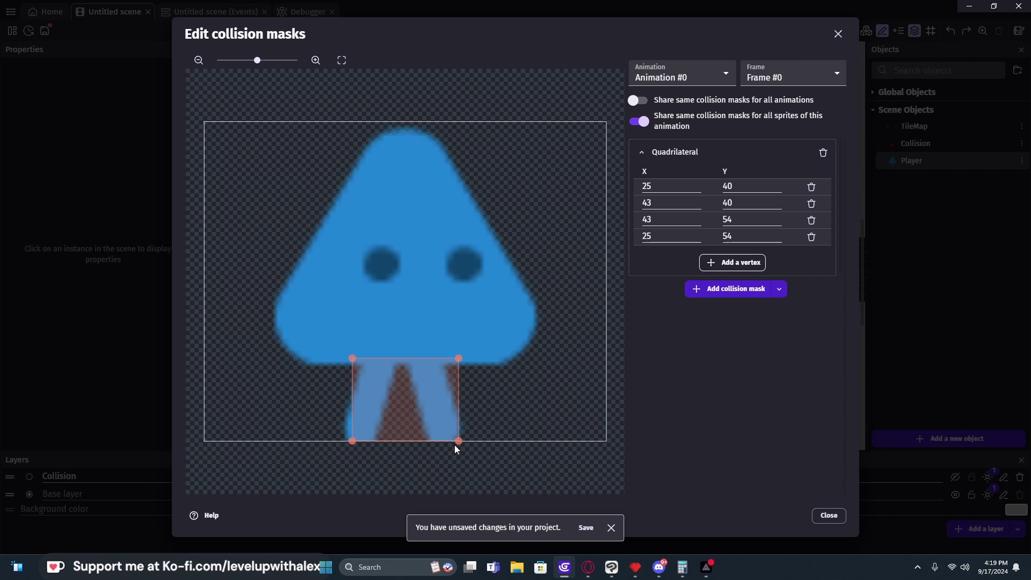
{"action": "left_click", "coordinate": [585, 527]}
{"action": "left_click", "coordinate": [829, 515]}
- Apply the Player changes, preview, and walk the feet-masked player up and down the stairs
{"action": "left_click", "coordinate": [829, 515]}
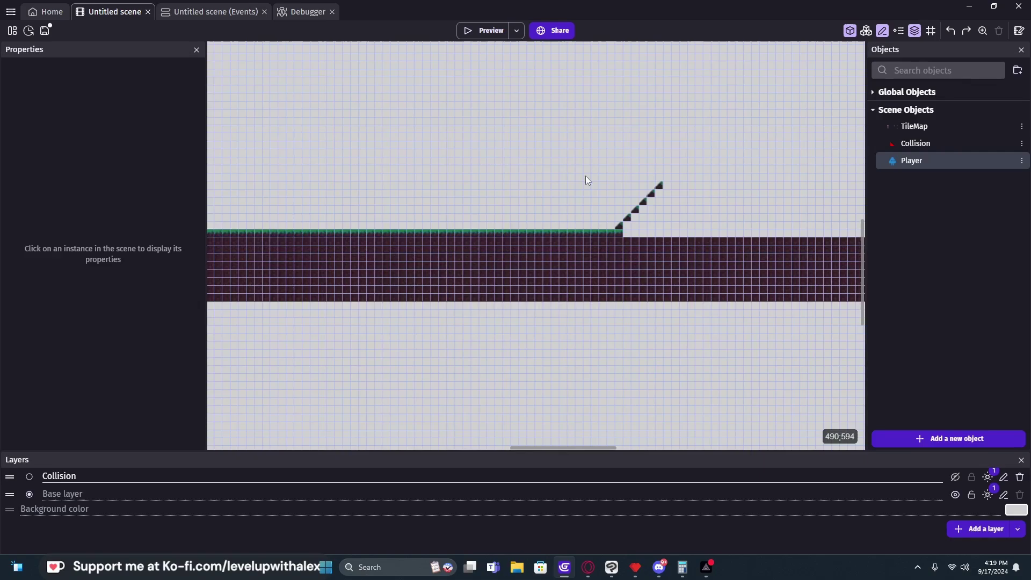
{"action": "left_click", "coordinate": [478, 30]}
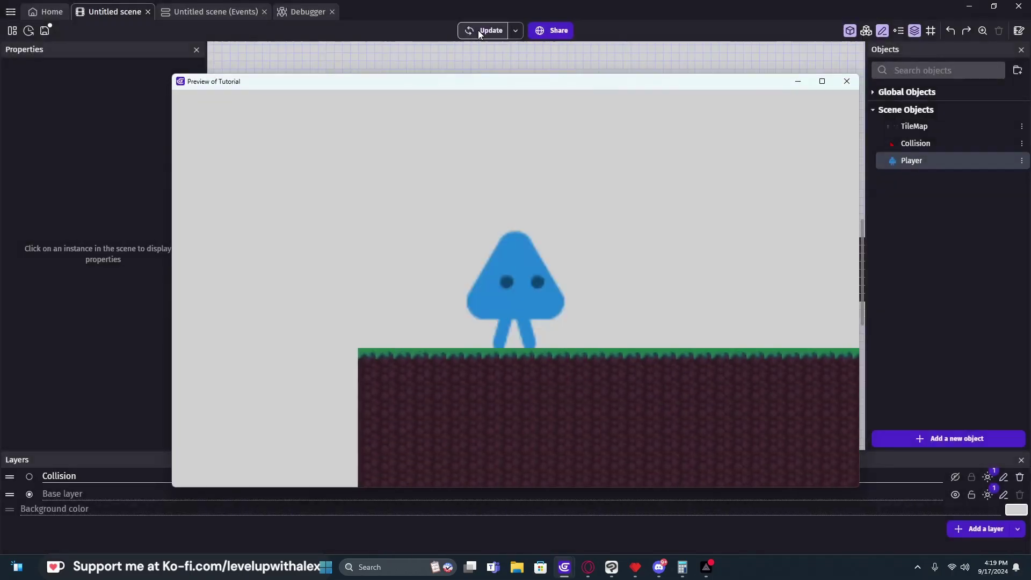
{"action": "key", "text": "Right"}
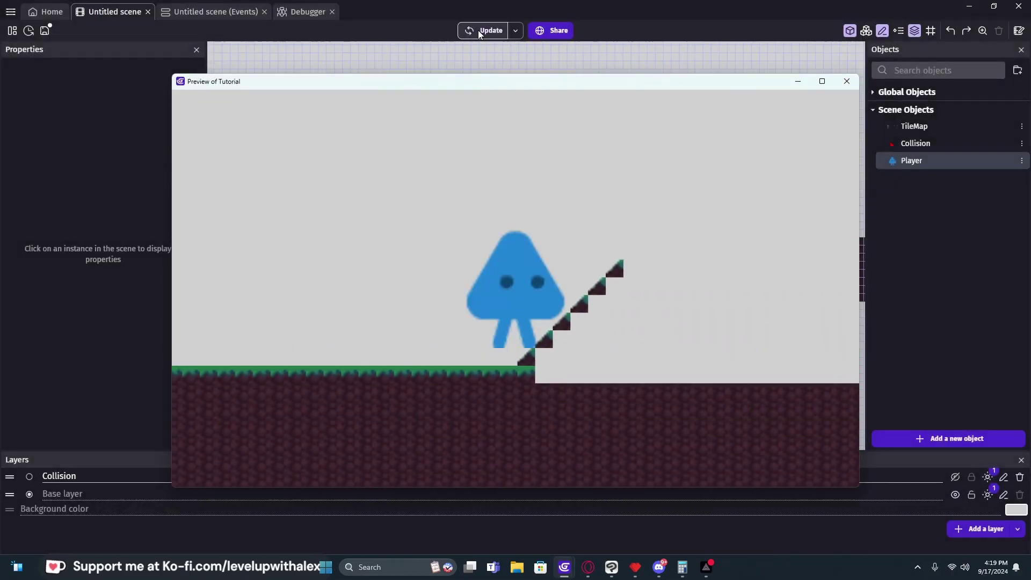
{"action": "key", "text": "Left"}
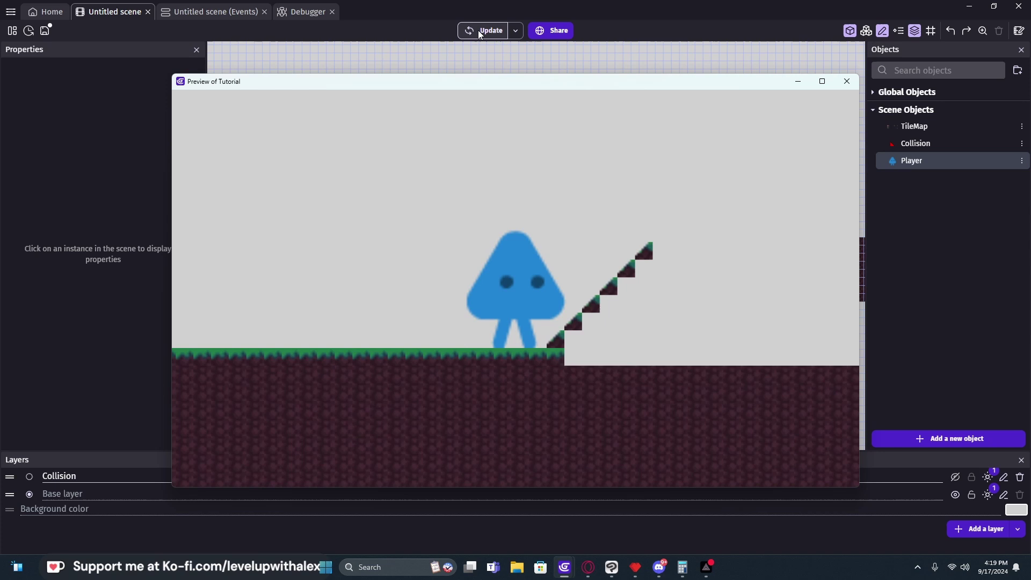
{"action": "key", "text": "Right"}
{"action": "key", "text": "Left"}
{"action": "key", "text": "Right"}
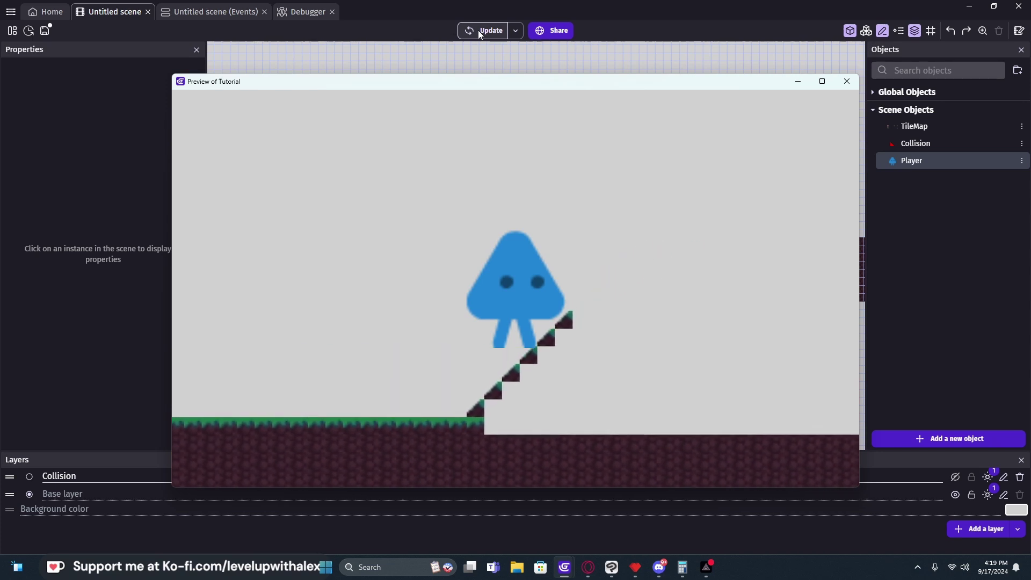